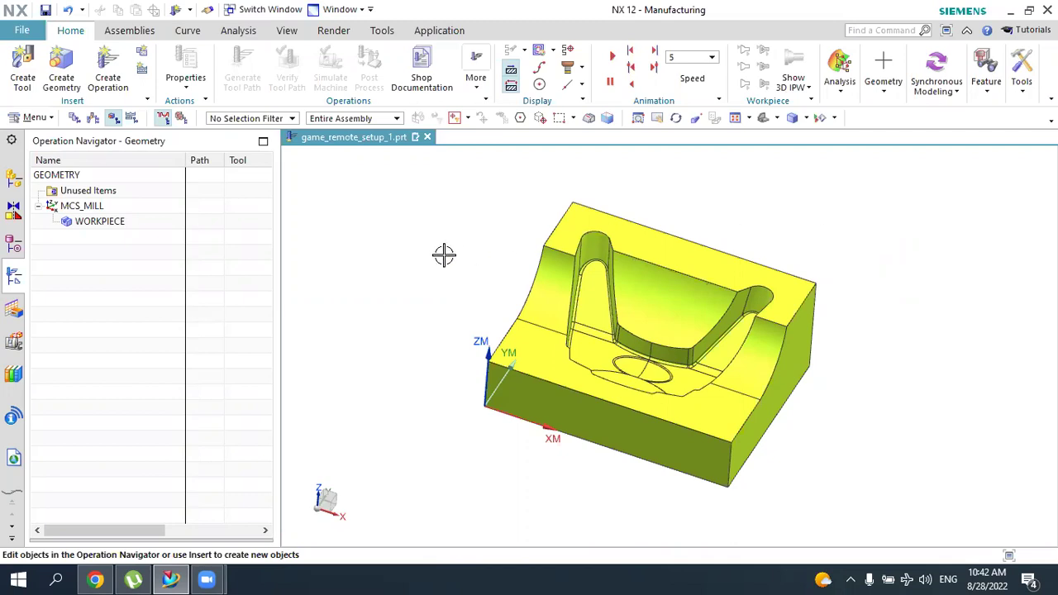
pyautogui.click(108, 82)
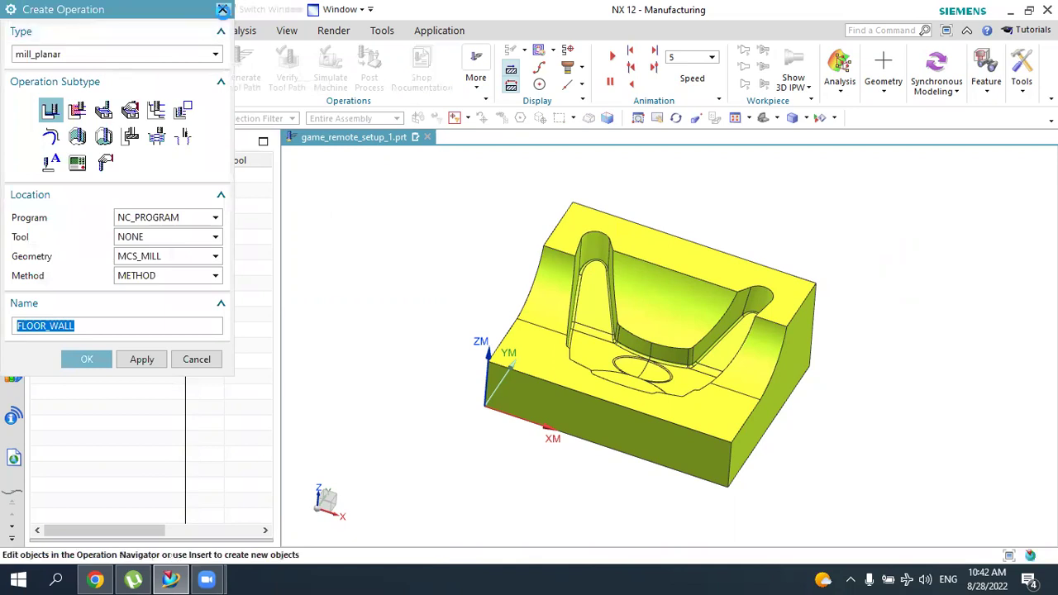
pyautogui.click(222, 9)
pyautogui.click(108, 66)
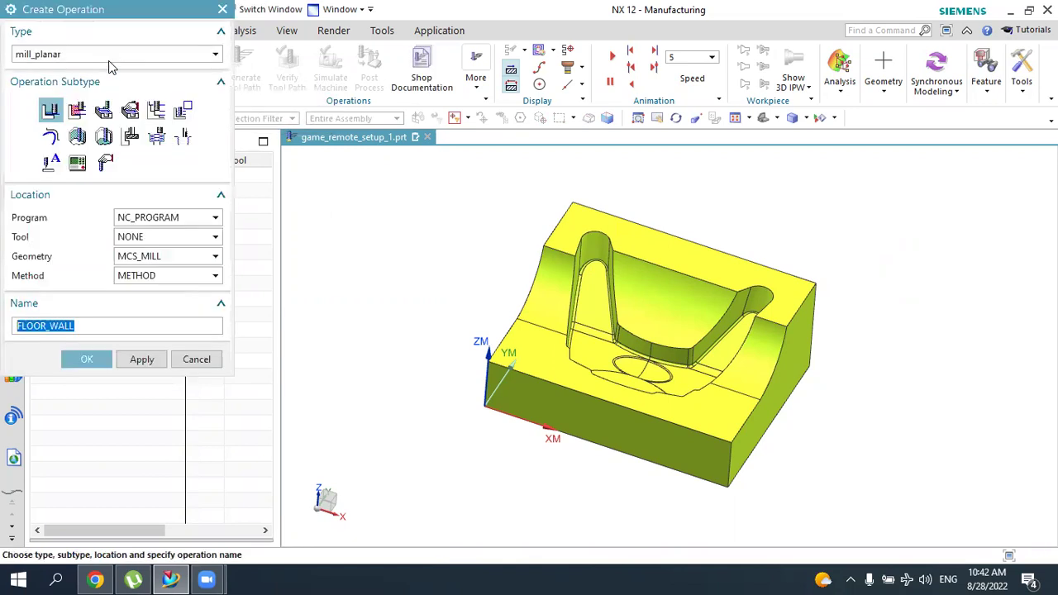
pyautogui.click(91, 54)
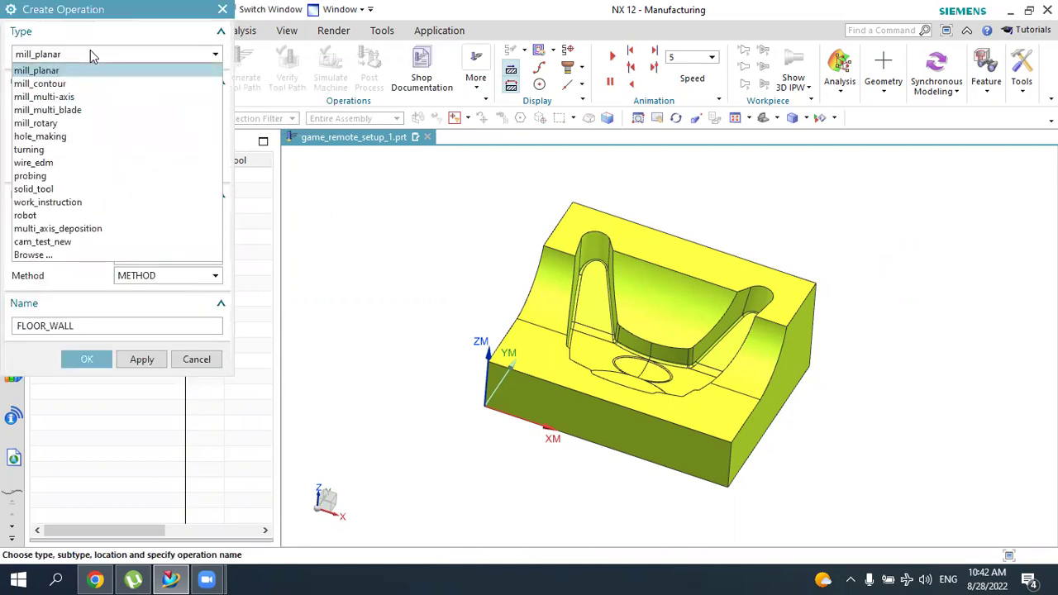
pyautogui.click(33, 84)
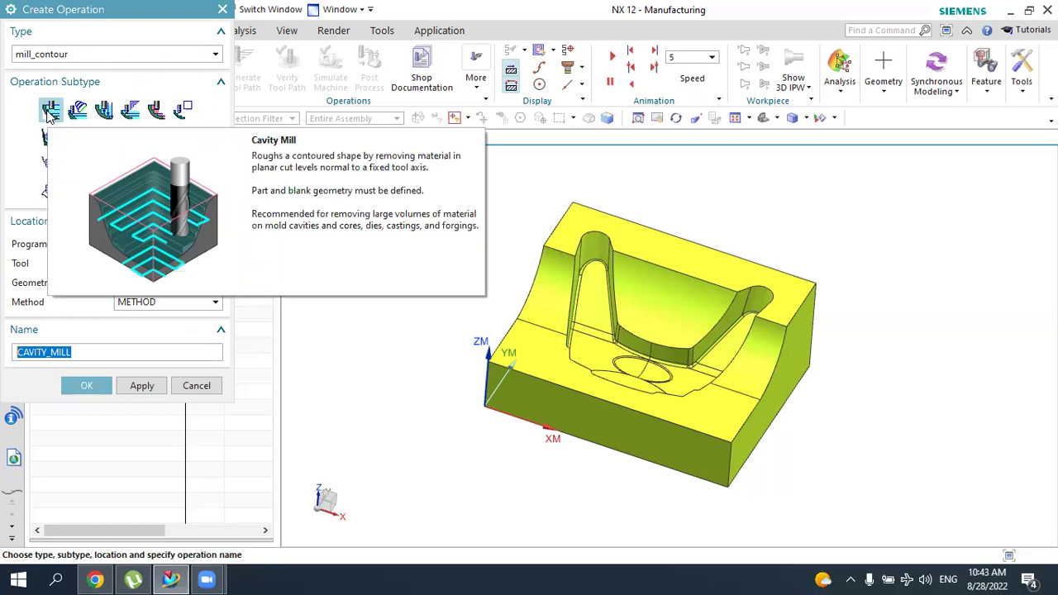
pyautogui.click(201, 385)
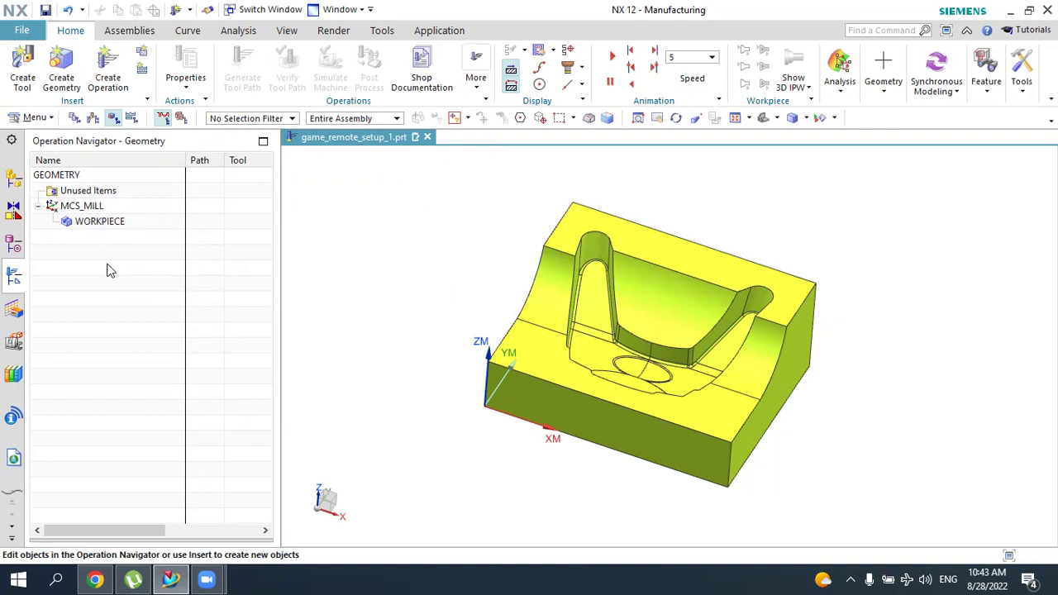
# - Move the MCS_MILL origin to the upper corner of the block's low front step, at its XM-minus end
pyautogui.click(113, 118)
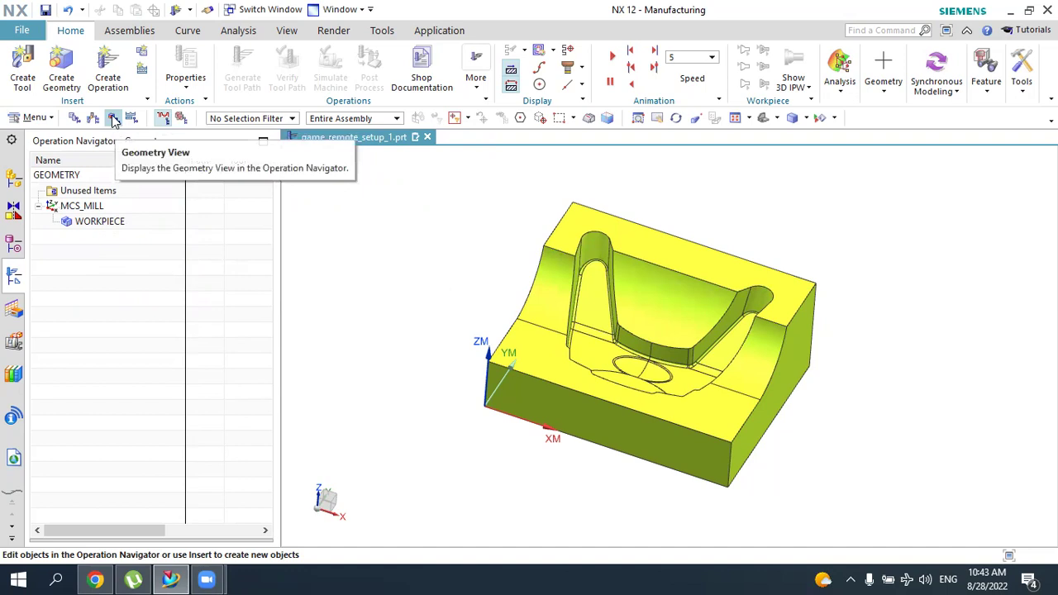
pyautogui.click(80, 208)
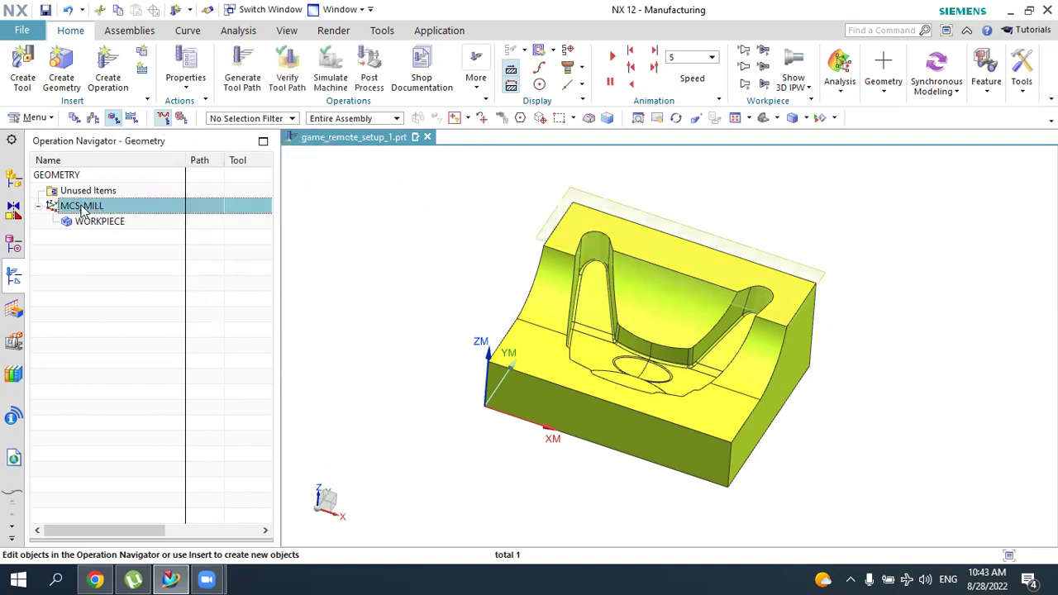
pyautogui.doubleClick(73, 207)
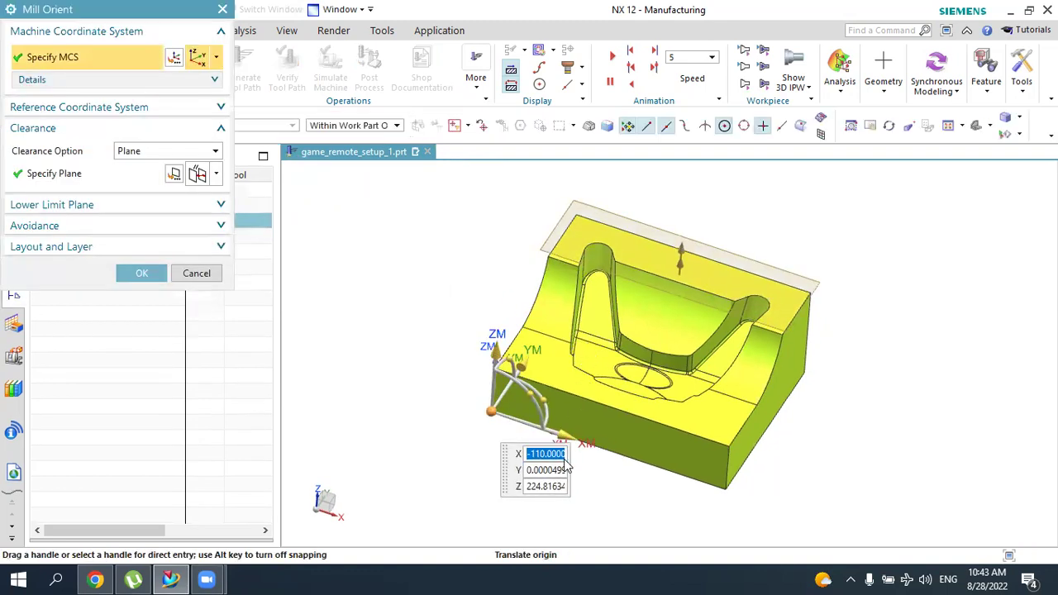
pyautogui.middleClick(568, 413)
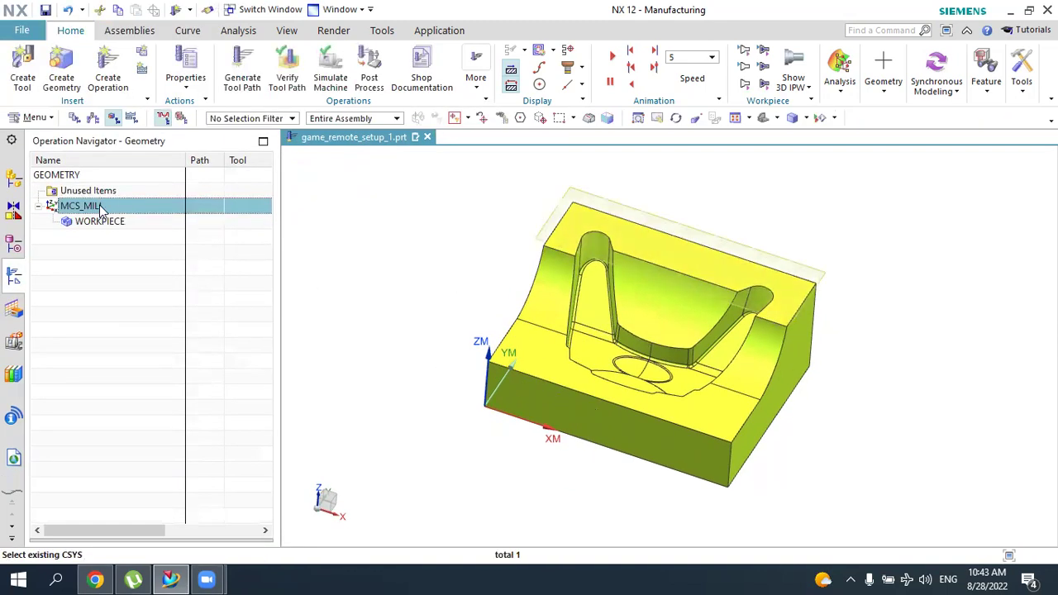
pyautogui.doubleClick(102, 207)
pyautogui.moveTo(480, 441); pyautogui.dragTo(498, 350, button='middle')
pyautogui.moveTo(547, 389); pyautogui.dragTo(732, 472, button='middle')
pyautogui.click(724, 478)
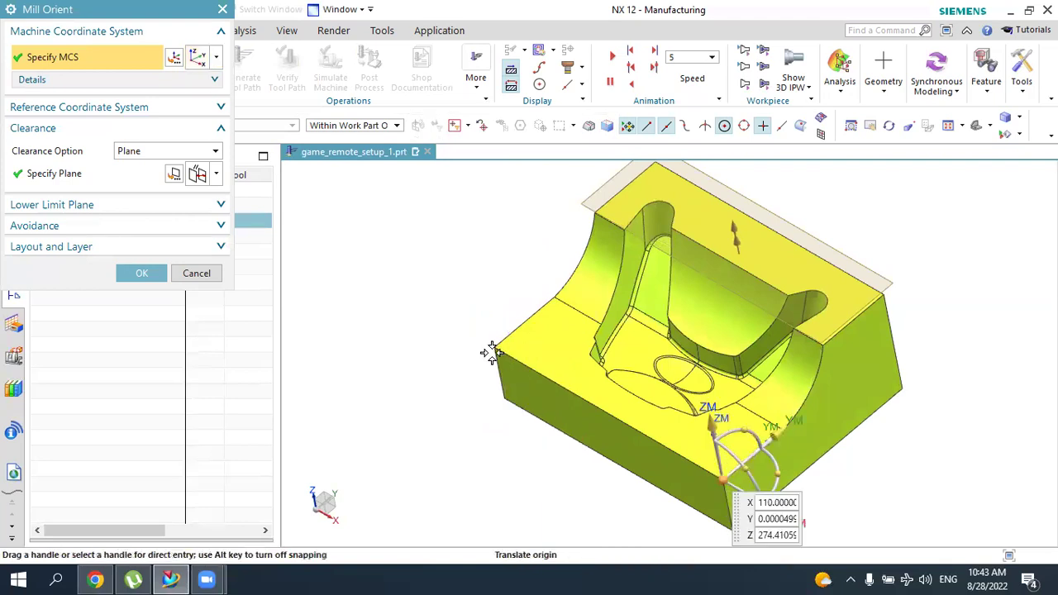
pyautogui.click(495, 348)
pyautogui.moveTo(468, 435); pyautogui.dragTo(494, 419, button='middle')
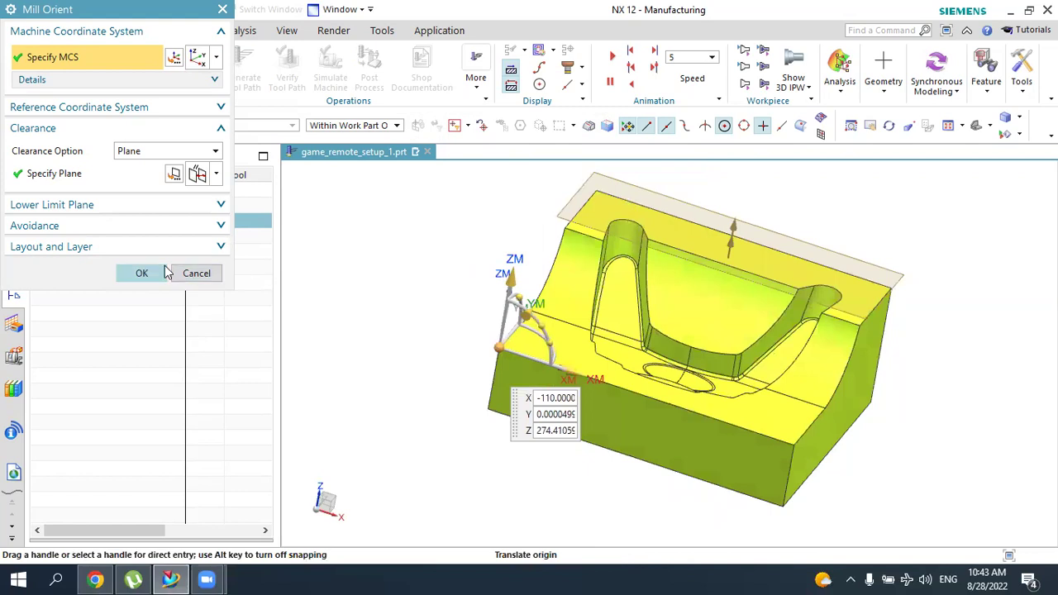
pyautogui.click(147, 274)
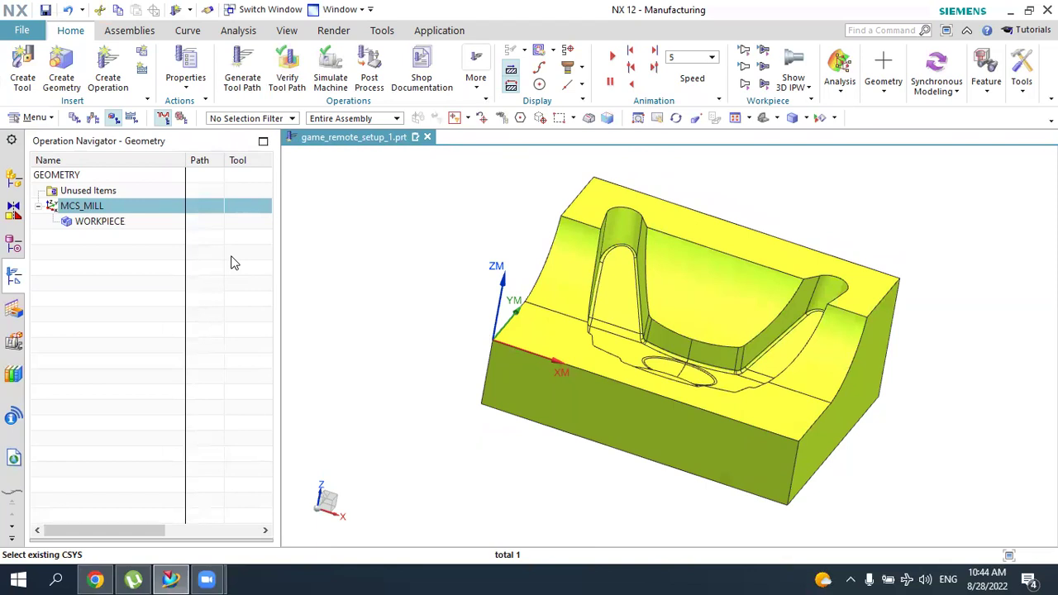
# - Specify the solid mold body as the part geometry of WORKPIECE and display the selection
pyautogui.click(115, 222)
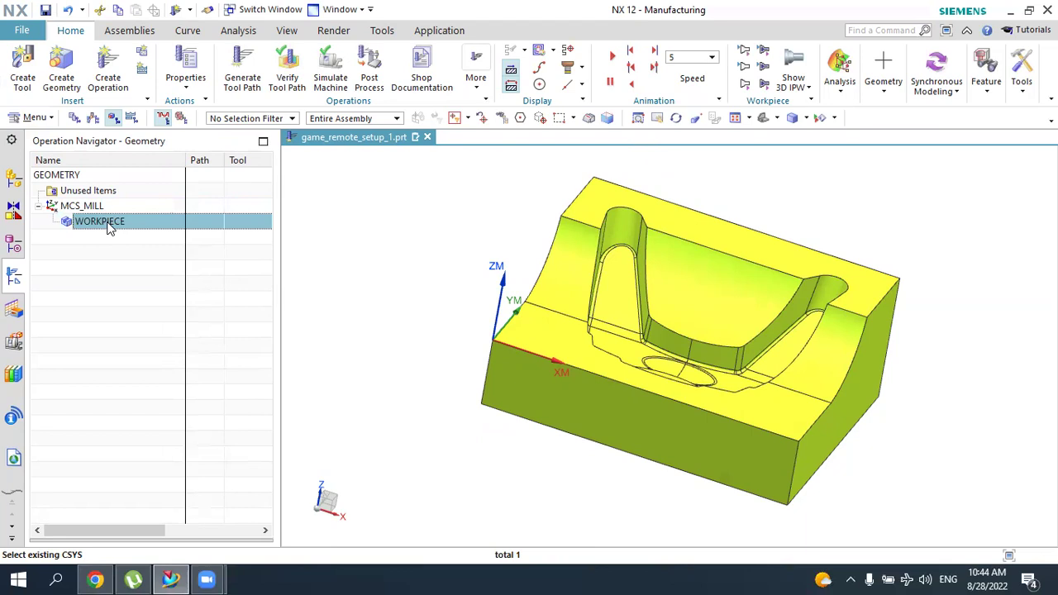
pyautogui.doubleClick(111, 221)
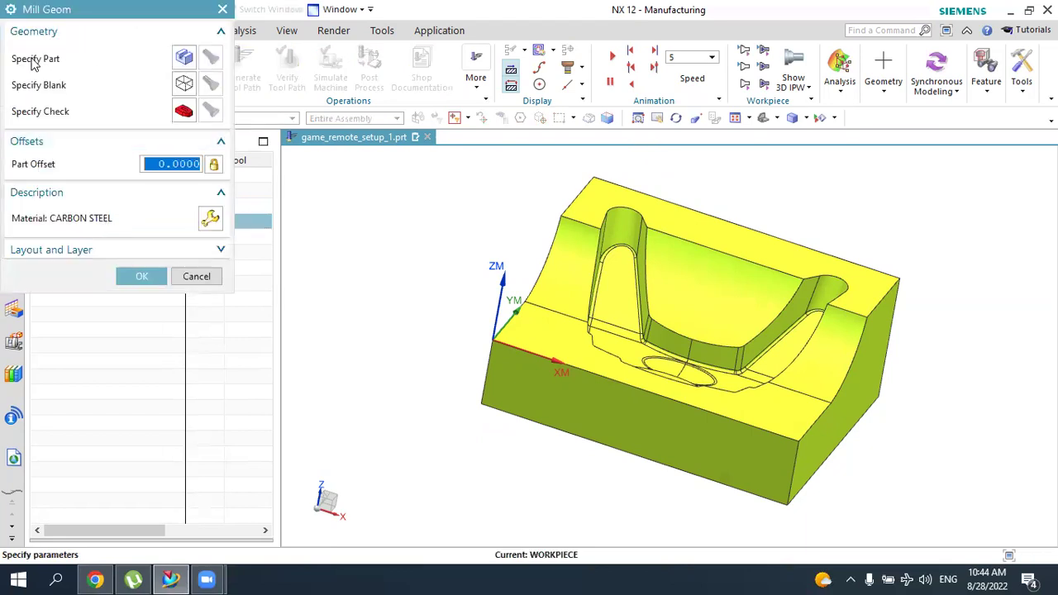
pyautogui.moveTo(101, 12); pyautogui.dragTo(165, 35)
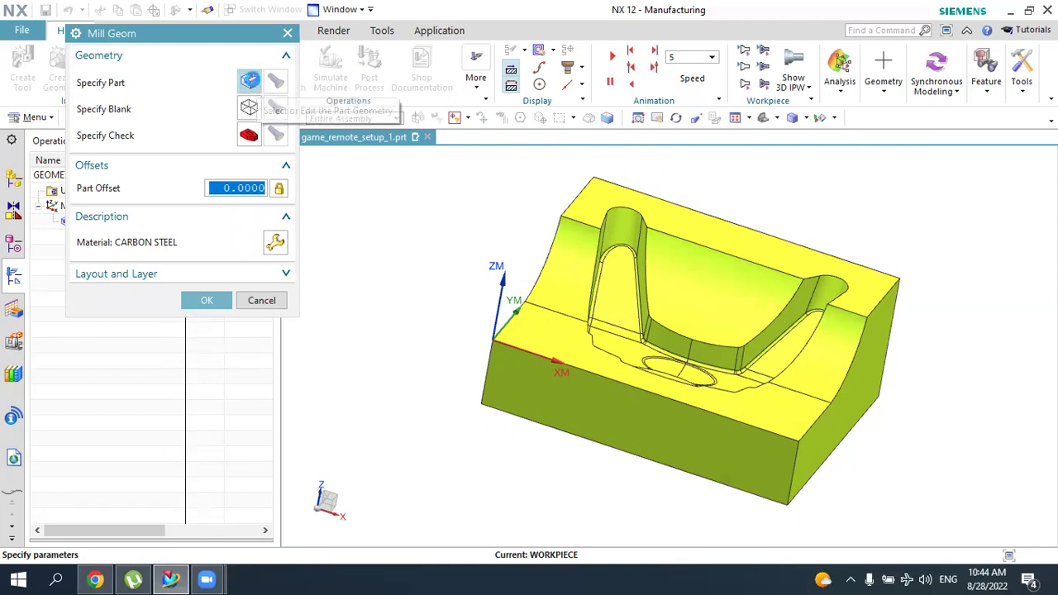
pyautogui.click(249, 82)
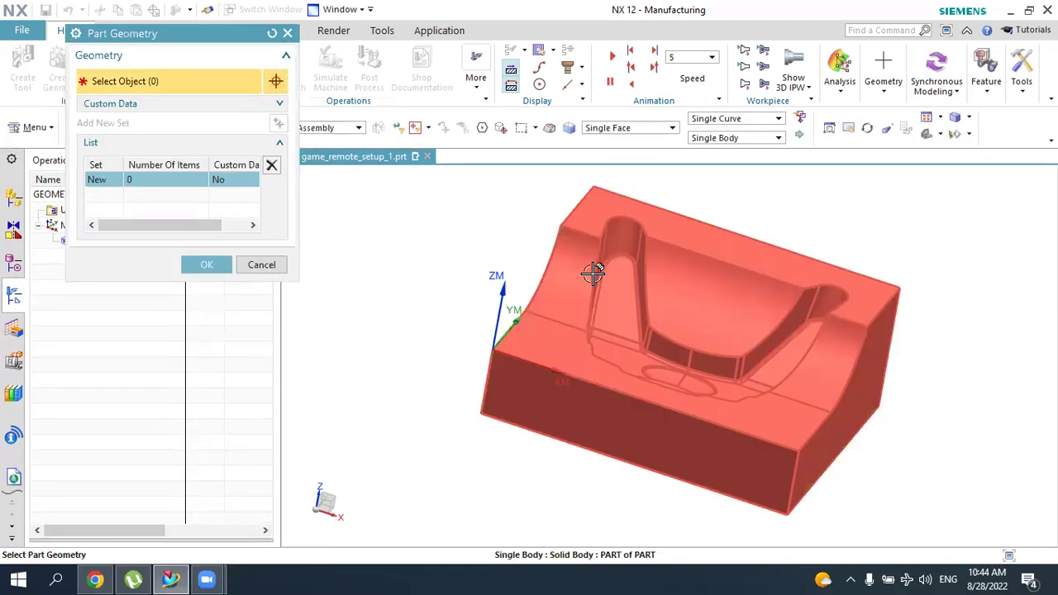
pyautogui.click(593, 273)
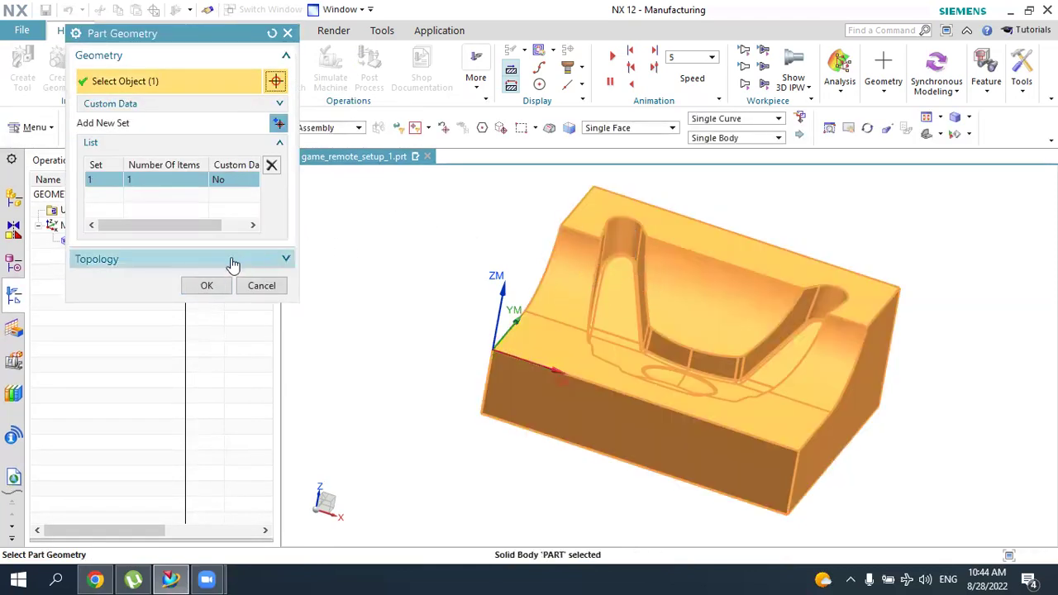
pyautogui.click(211, 281)
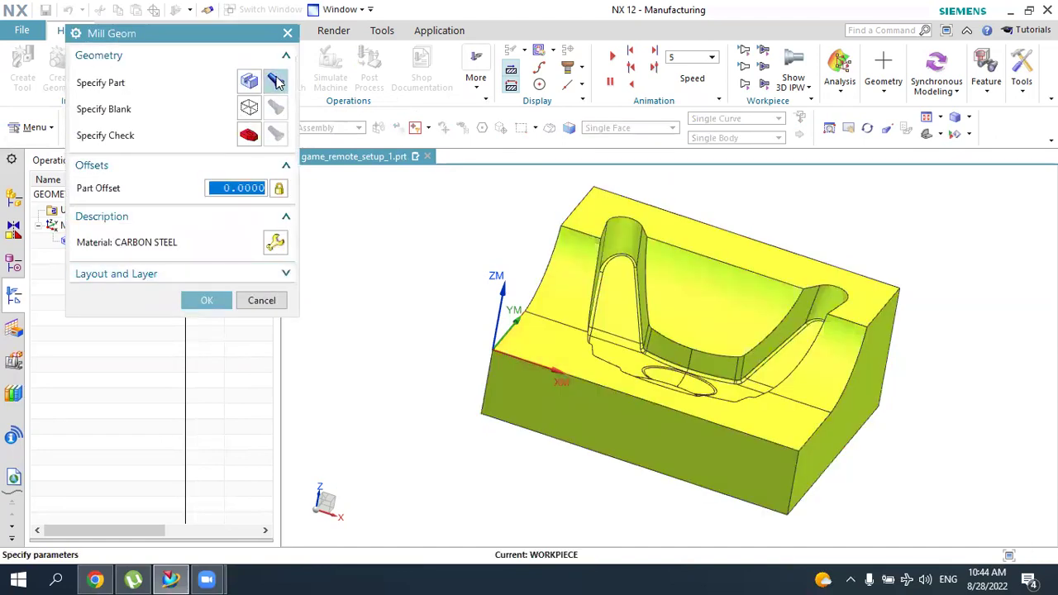
pyautogui.click(277, 80)
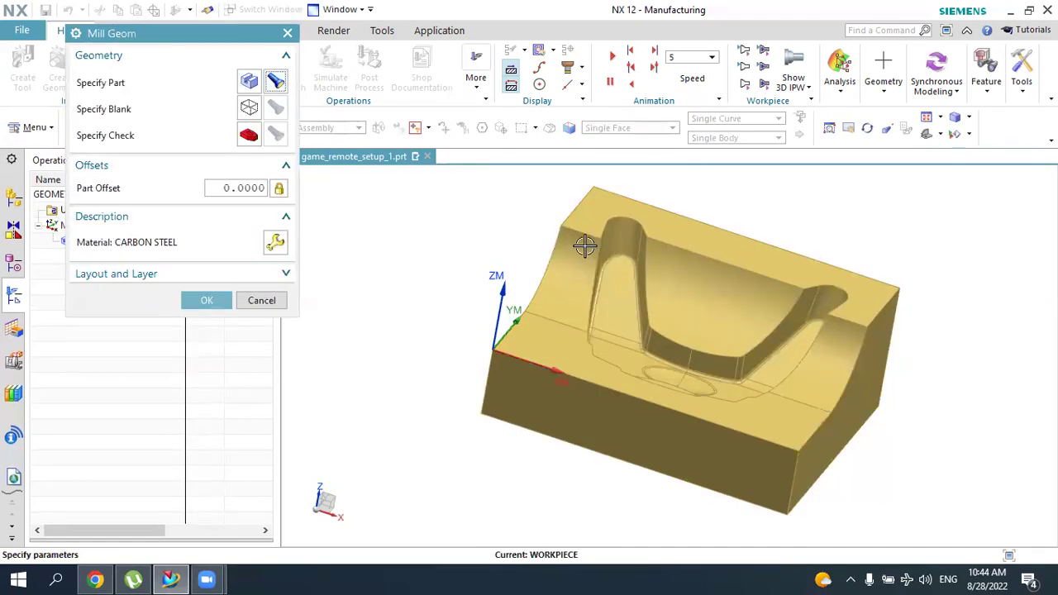
pyautogui.moveTo(944, 429)
pyautogui.mouseDown(button='middle')
pyautogui.moveTo(909, 397)
pyautogui.moveTo(925, 427)
pyautogui.moveTo(947, 432)
pyautogui.moveTo(926, 422)
pyautogui.moveTo(901, 439)
pyautogui.moveTo(940, 437)
pyautogui.mouseUp(button='middle')
pyautogui.scroll(2, 940, 437)
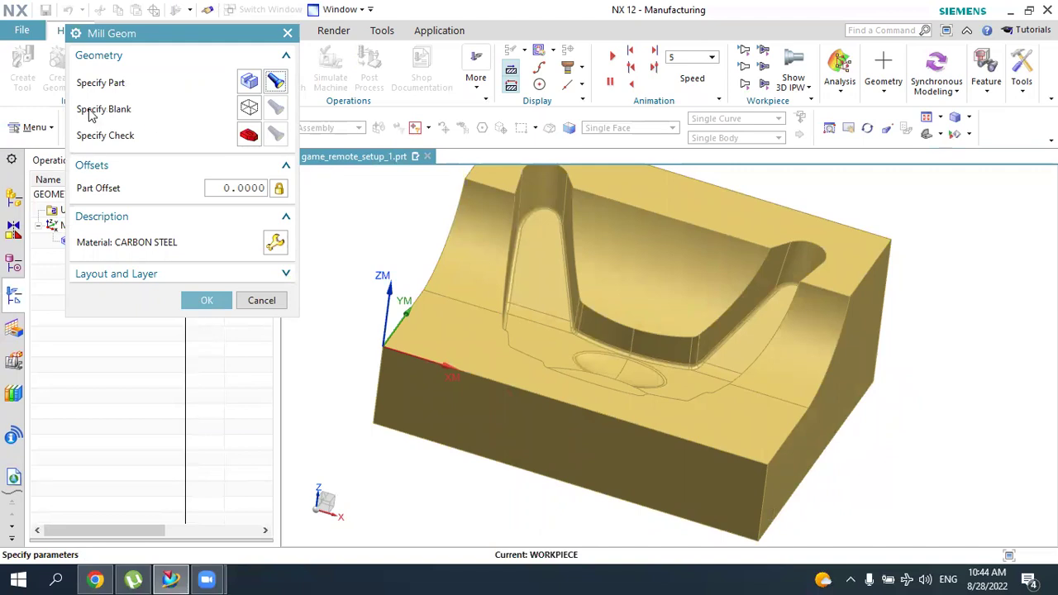
# - Define the WORKPIECE blank geometry as a Bounding Block
pyautogui.click(247, 110)
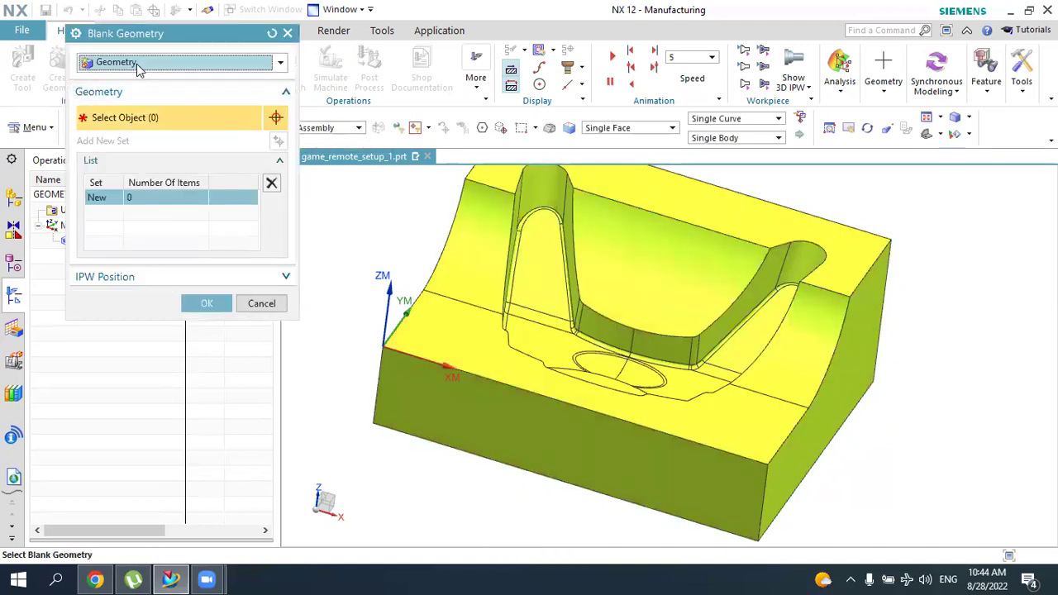
pyautogui.click(137, 64)
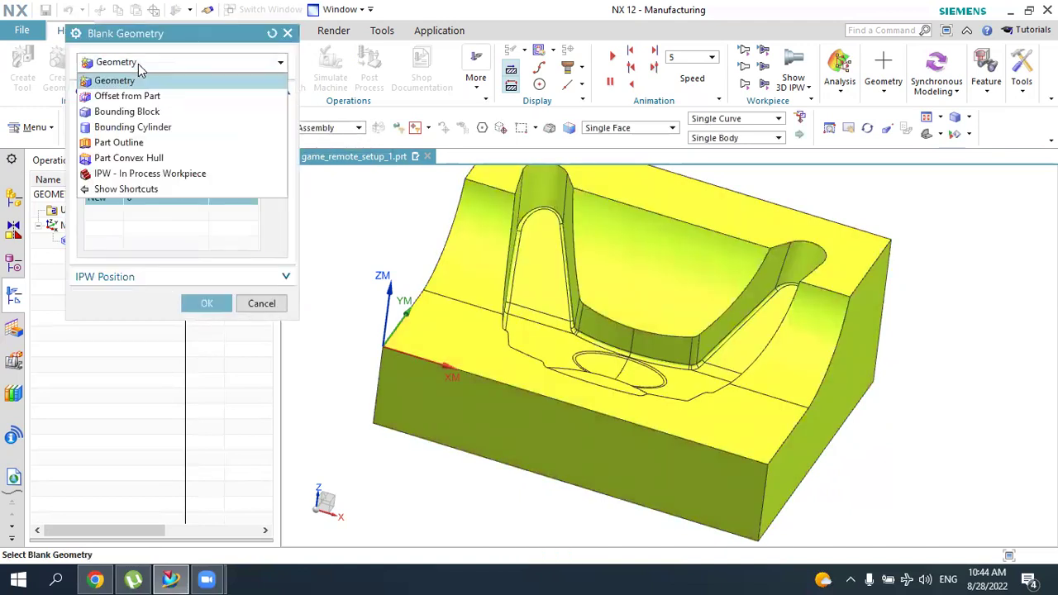
pyautogui.click(153, 114)
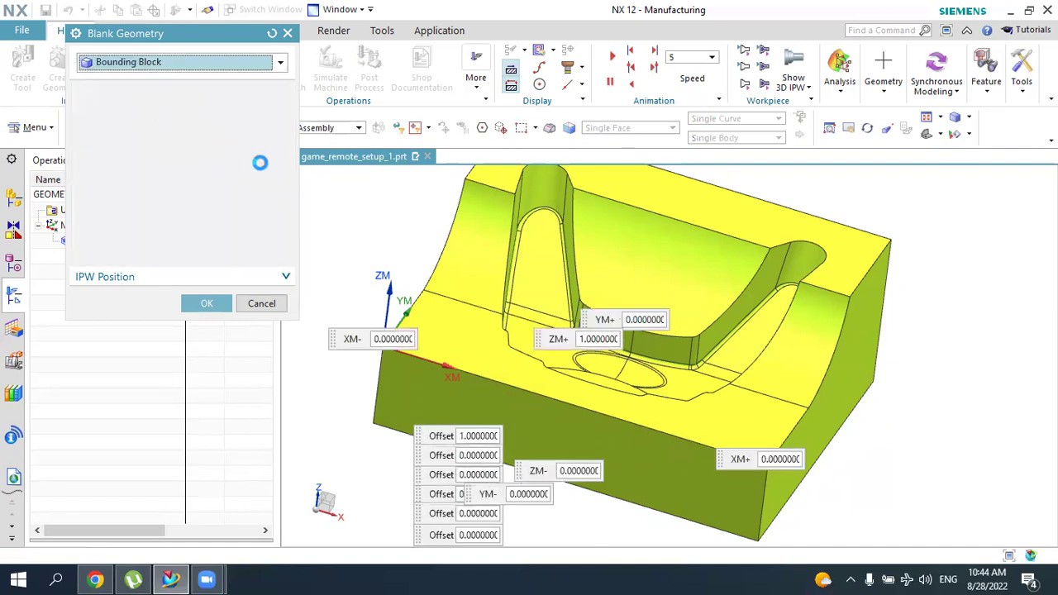
# - Set the bounding block's ZM+ limit to 0, accept the blank, and display it around the part
pyautogui.moveTo(956, 413); pyautogui.dragTo(909, 363, button='middle')
pyautogui.click(266, 174)
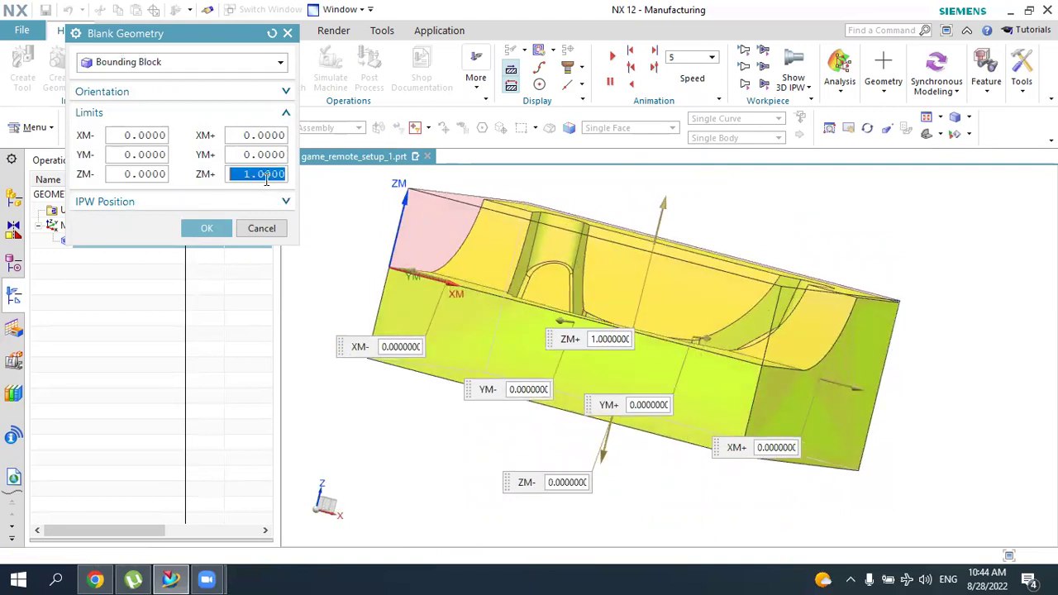
pyautogui.write('0')
pyautogui.click(259, 155)
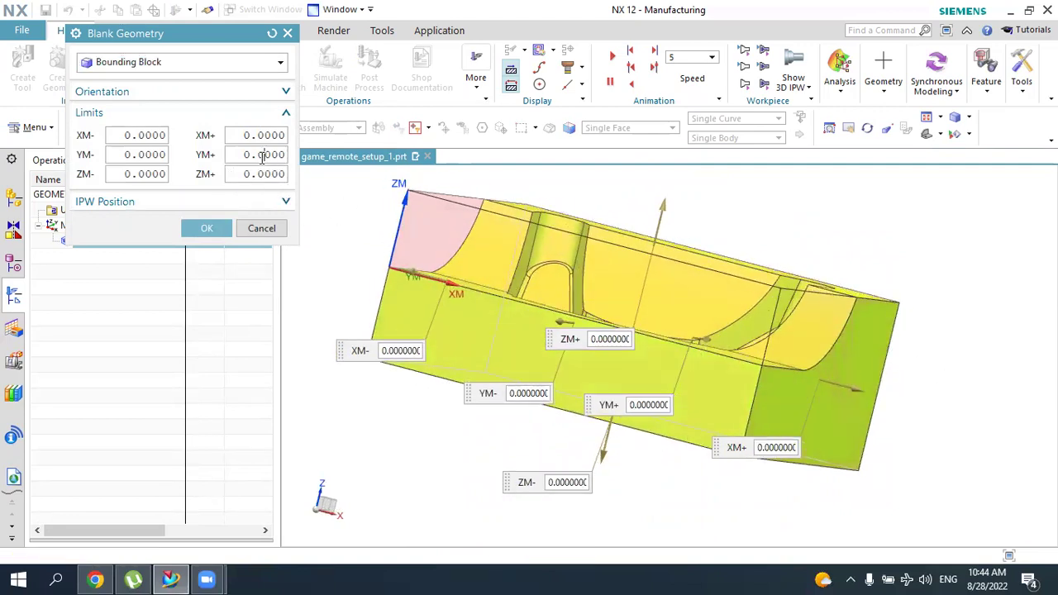
pyautogui.moveTo(1012, 380); pyautogui.dragTo(971, 401, button='middle')
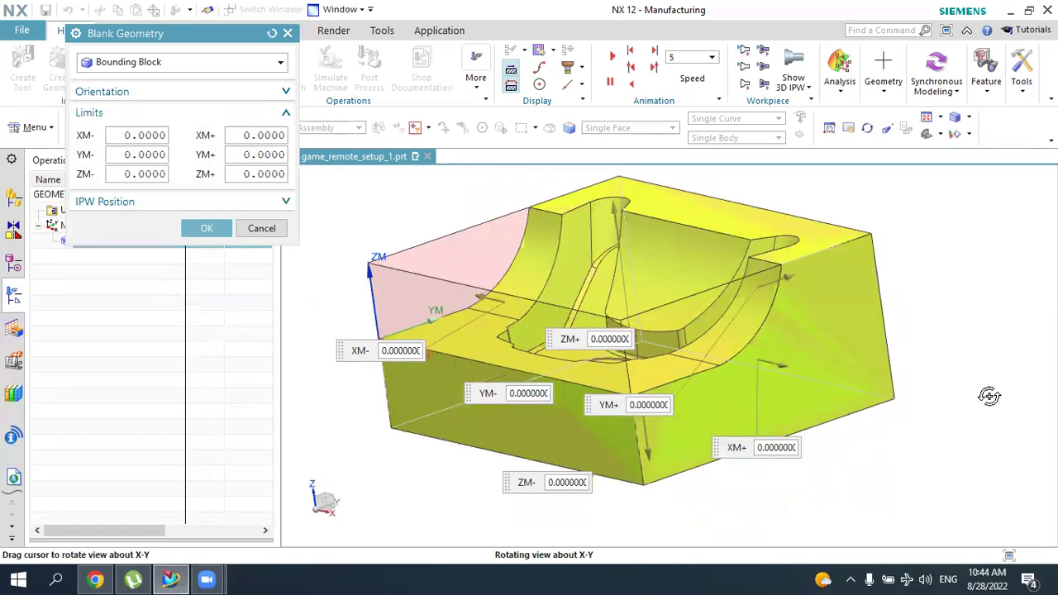
pyautogui.scroll(3, 402, 243)
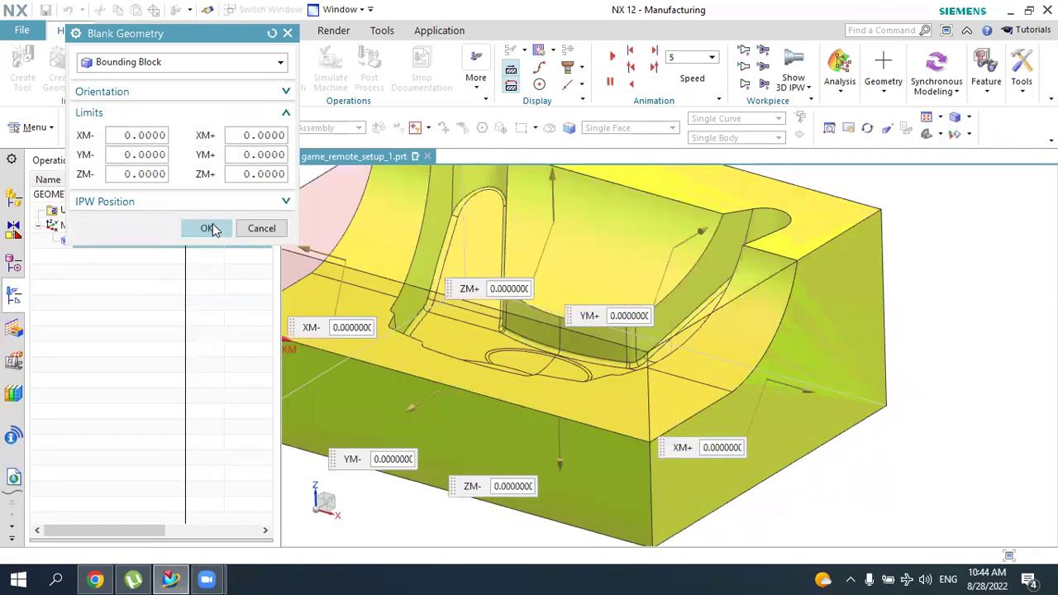
pyautogui.click(207, 230)
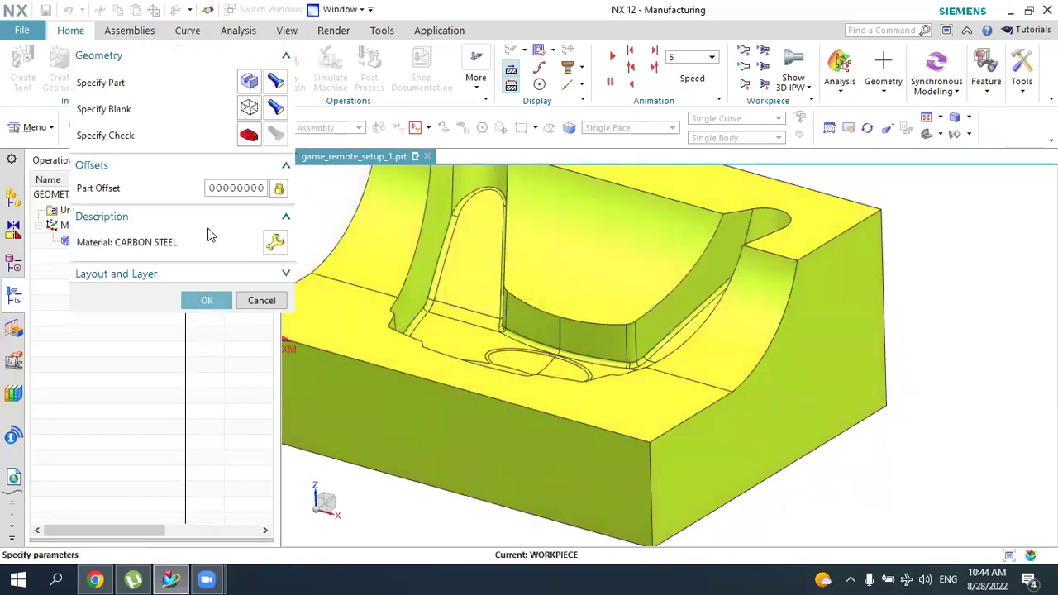
pyautogui.click(275, 109)
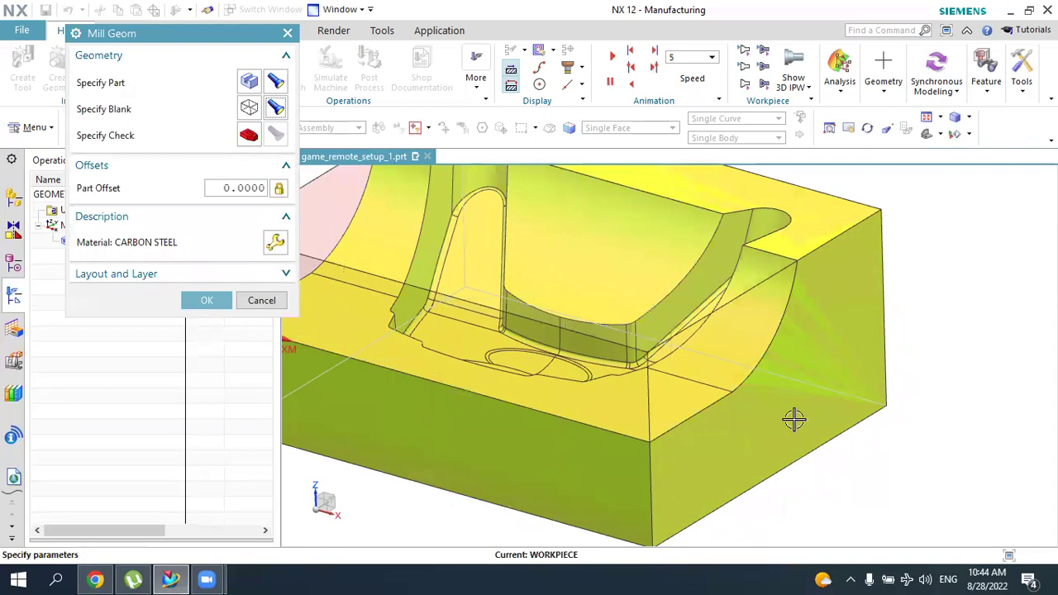
pyautogui.scroll(-2, 847, 430)
pyautogui.hotkey('ctrl', 'f')
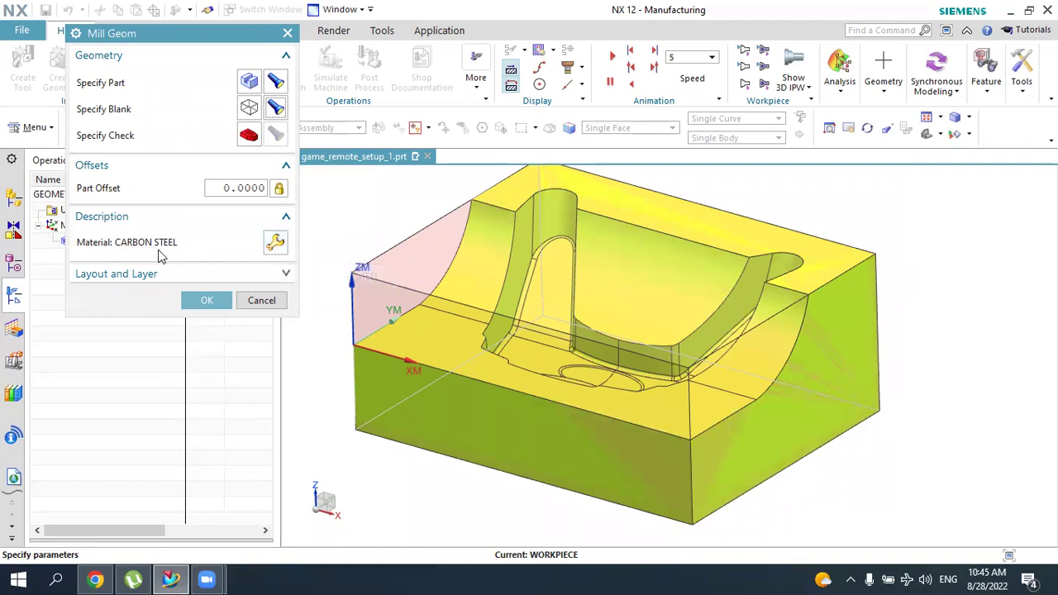
# - Assign the HS STEEL material with code 4340, library reference MAT0_00174, to the workpiece
pyautogui.click(270, 244)
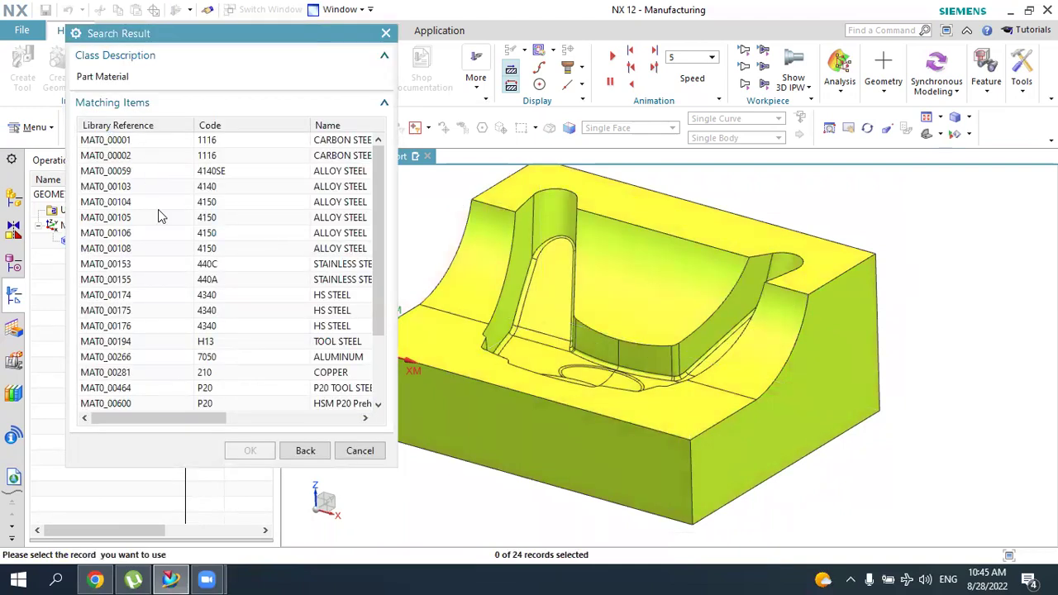
pyautogui.scroll(-2, 393, 302)
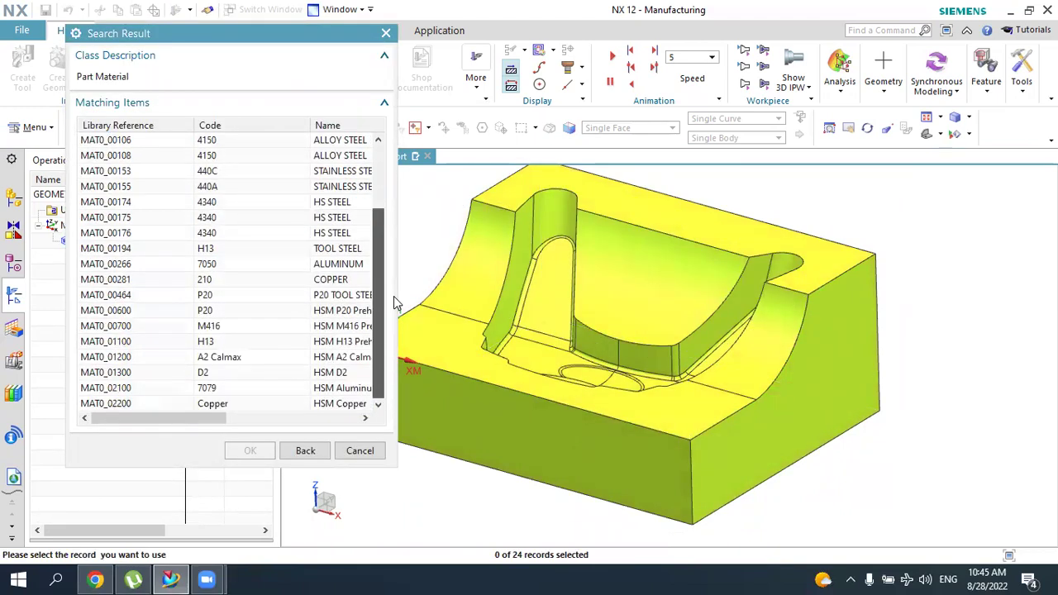
pyautogui.scroll(2, 395, 248)
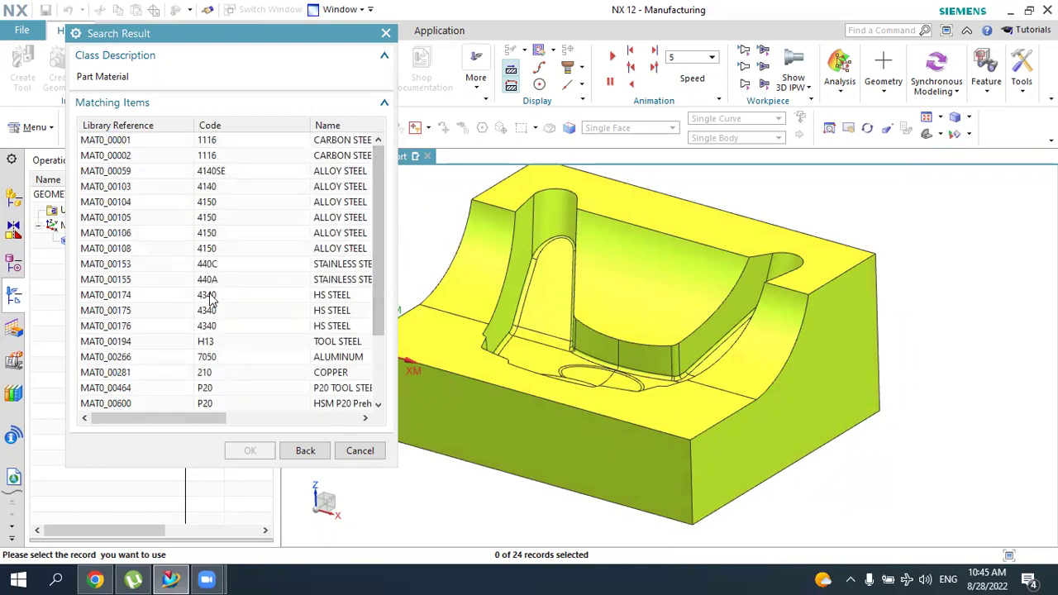
pyautogui.click(208, 300)
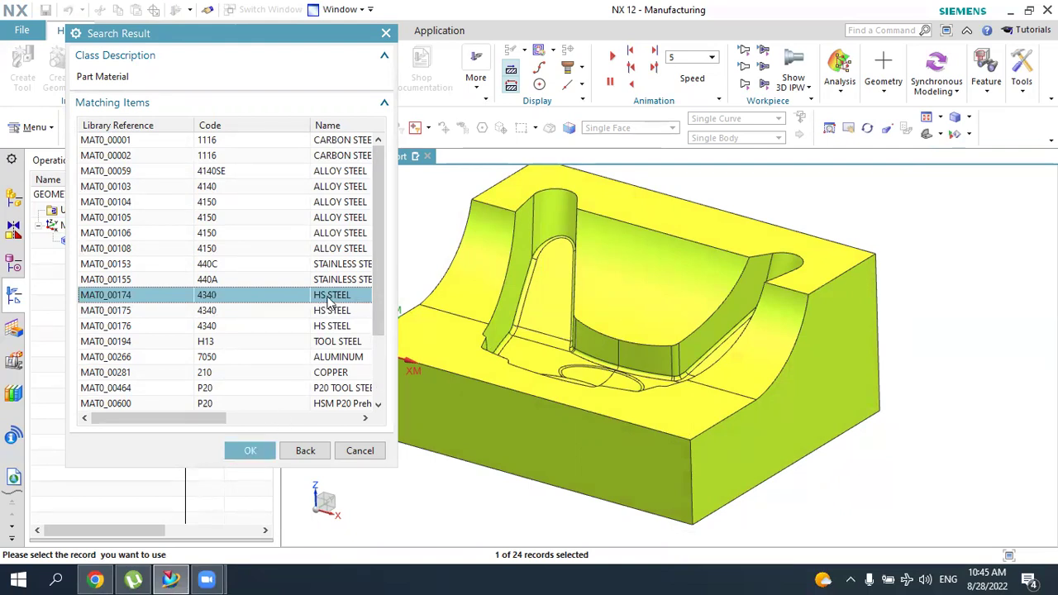
pyautogui.click(252, 452)
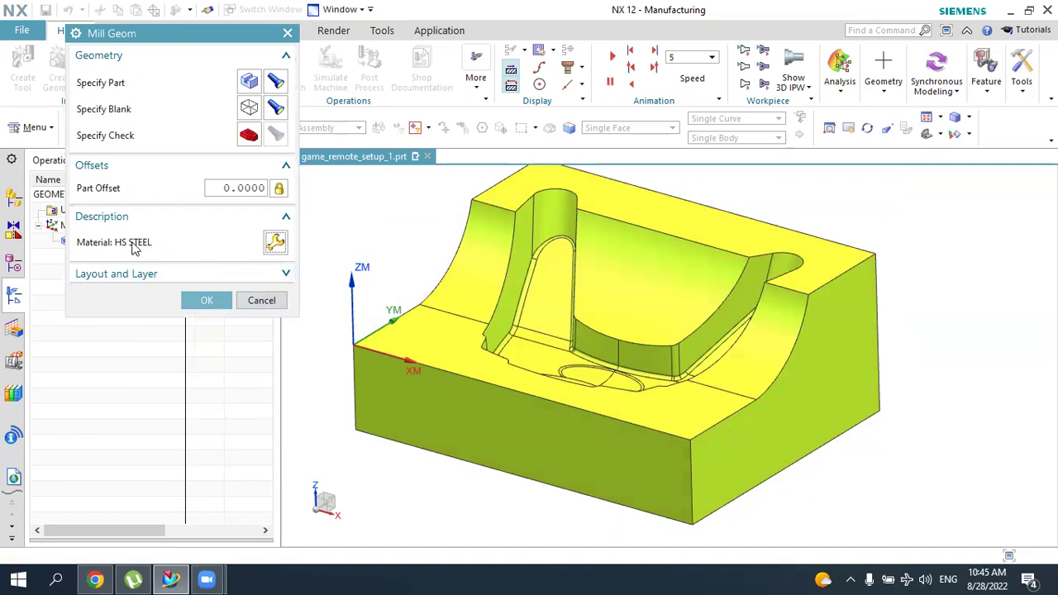
# - Accept the WORKPIECE geometry definition and review the mold block in the model view
pyautogui.click(207, 300)
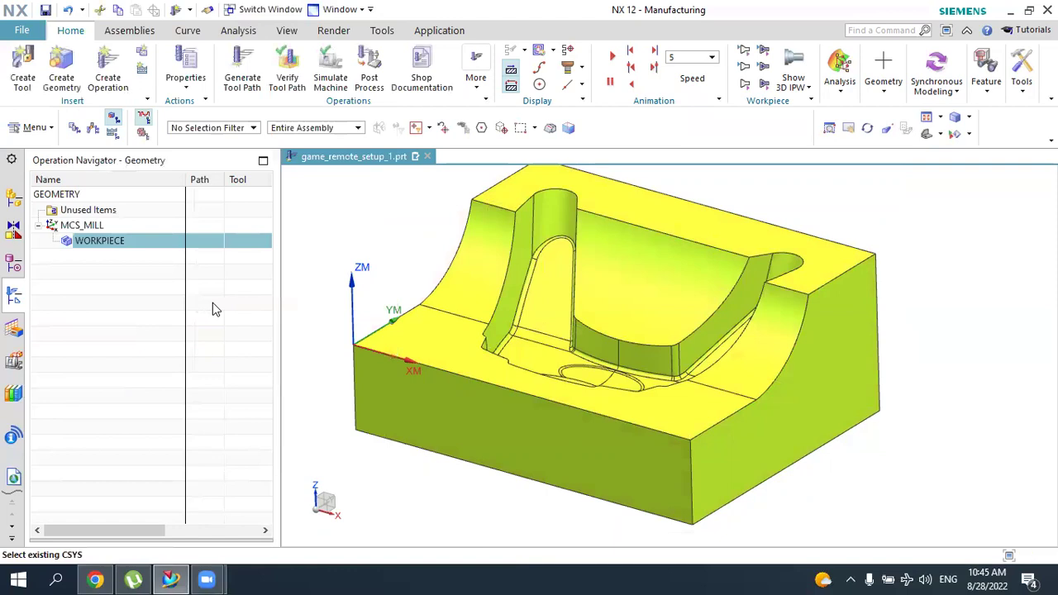
pyautogui.scroll(3, 514, 477)
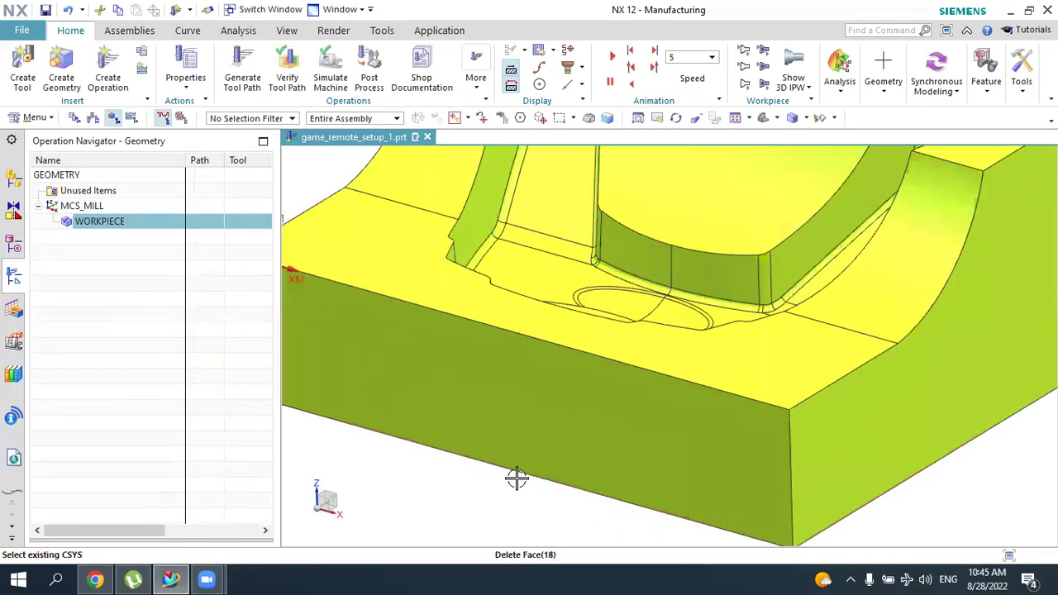
pyautogui.scroll(-3, 514, 478)
pyautogui.scroll(-3, 514, 477)
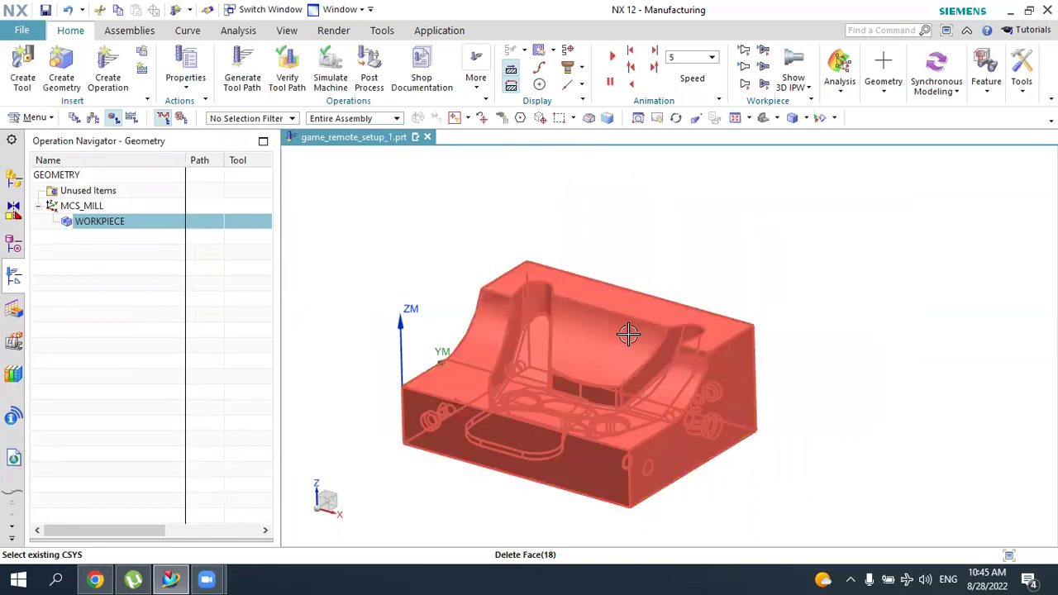
pyautogui.moveTo(694, 276)
pyautogui.mouseDown(button='middle')
pyautogui.moveTo(708, 278)
pyautogui.moveTo(696, 283)
pyautogui.mouseUp(button='middle')
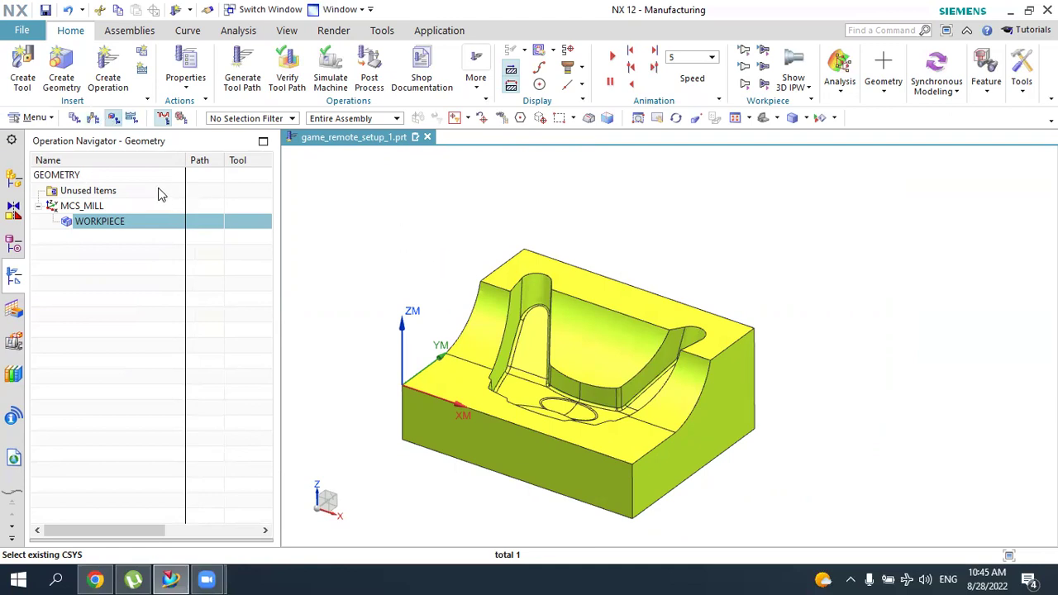
# - Create a new tool of type mill_contour with the MILL subtype, named MILL_cavity
pyautogui.click(25, 59)
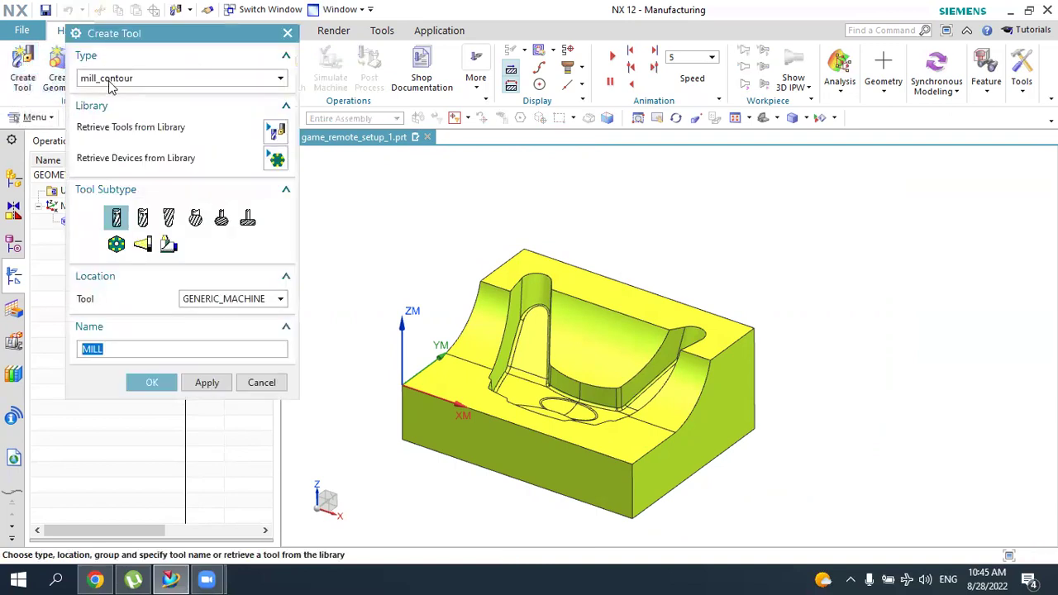
pyautogui.click(108, 79)
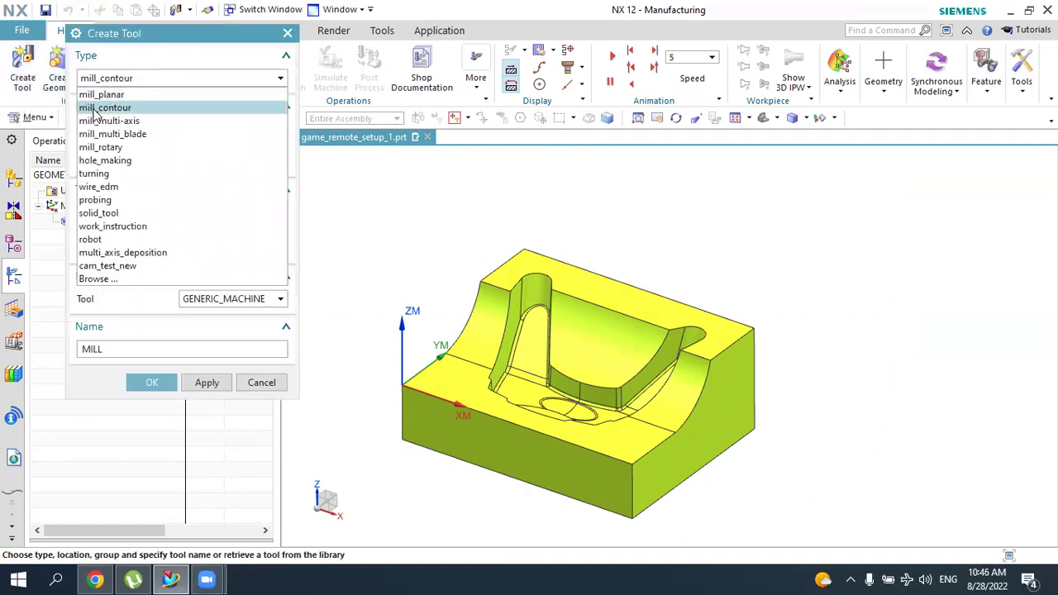
pyautogui.click(96, 111)
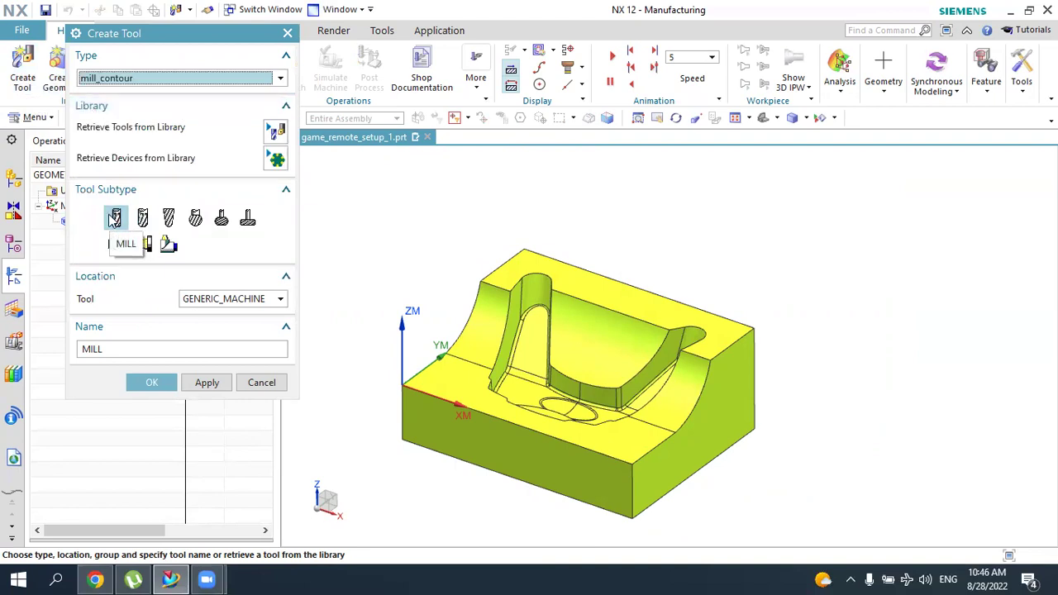
pyautogui.click(115, 219)
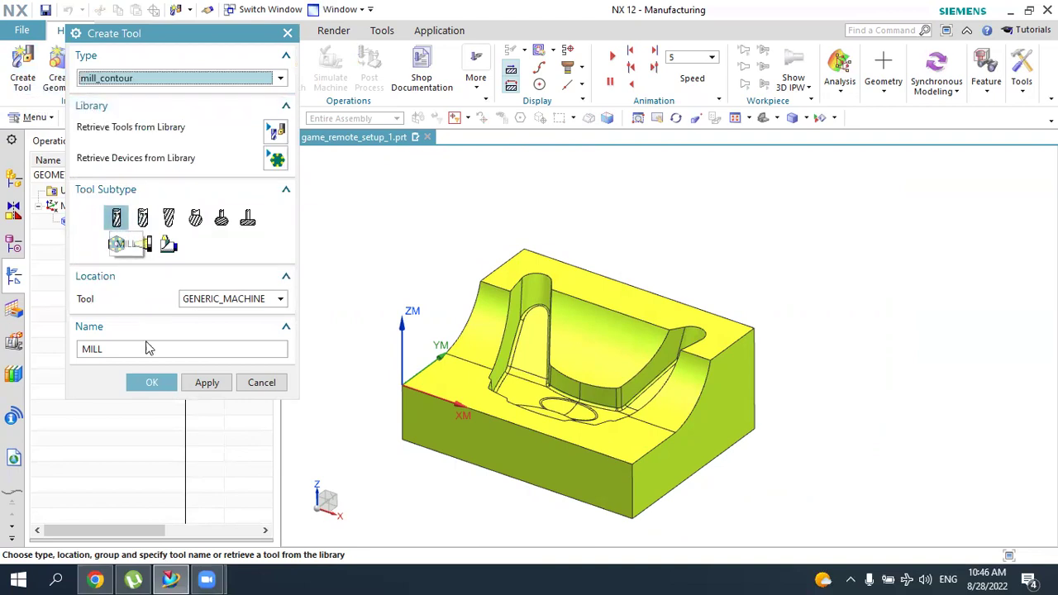
pyautogui.click(127, 348)
pyautogui.moveTo(127, 348); pyautogui.dragTo(40, 347)
pyautogui.click(117, 348)
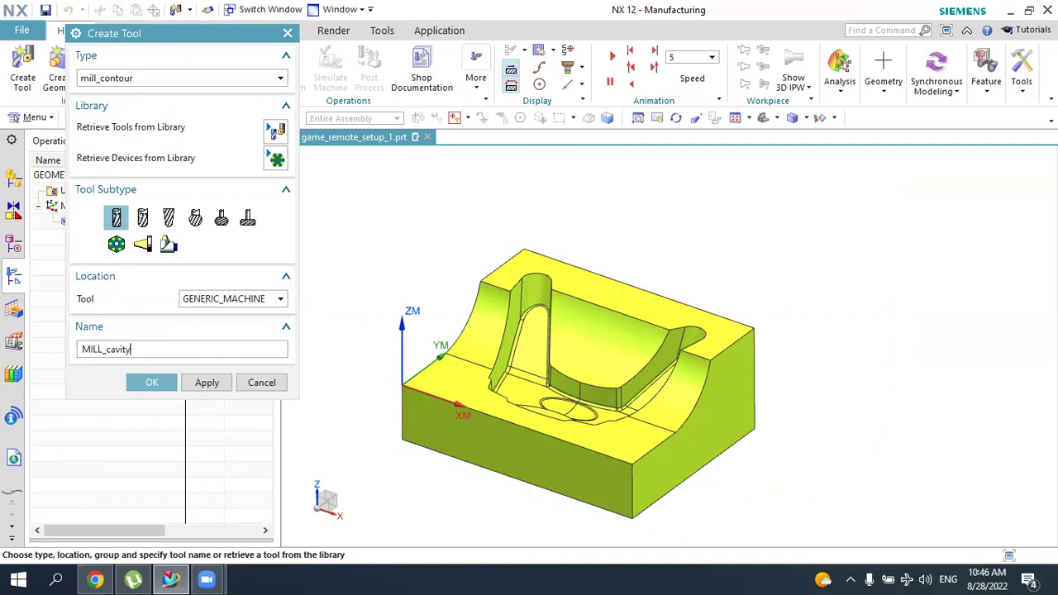
pyautogui.click(152, 383)
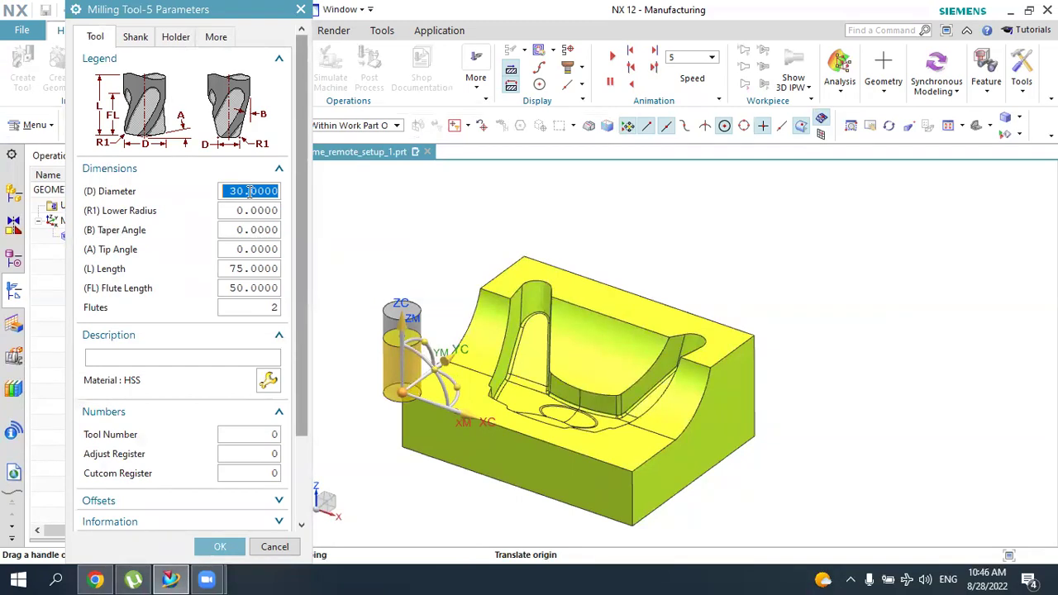
# - Set the milling tool's diameter to 20 and its tool number to 1
pyautogui.write('20')
pyautogui.press('Return')
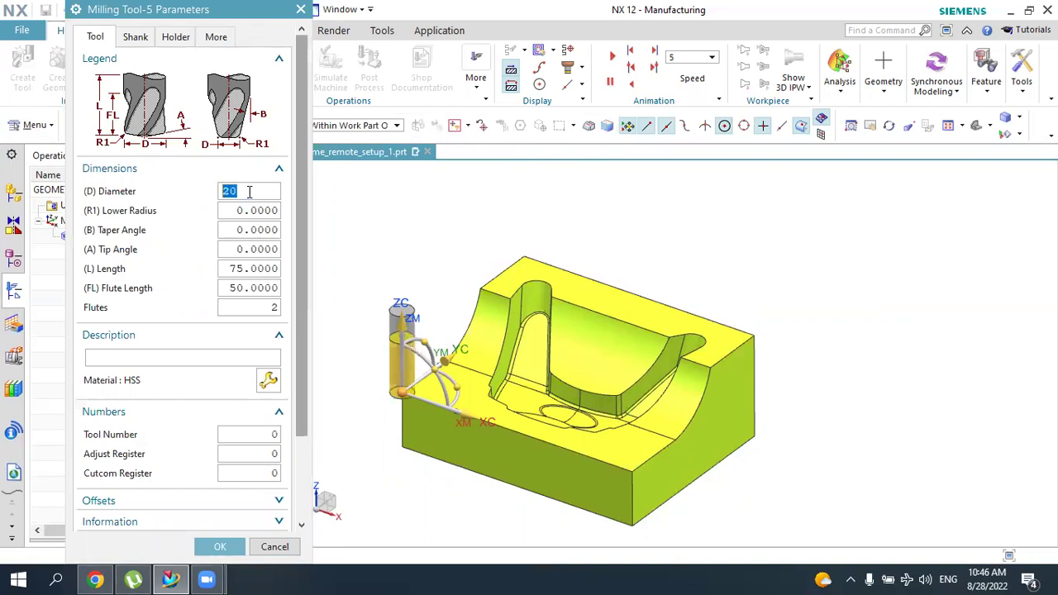
pyautogui.click(257, 211)
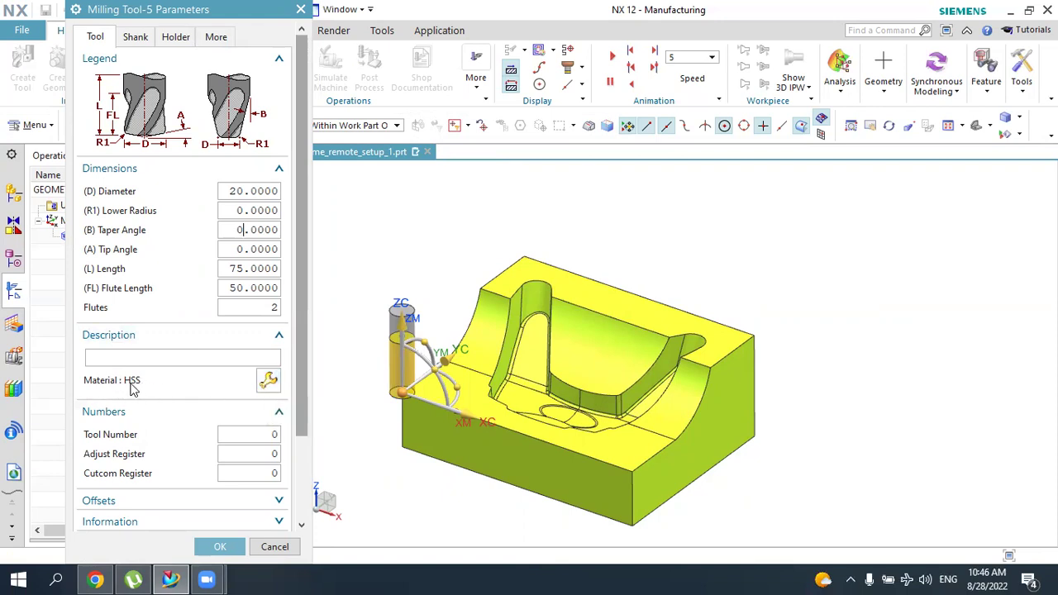
pyautogui.doubleClick(272, 434)
pyautogui.write('1')
# - Enable the shank definition with its default dimensions for the milling tool, review the holder settings, and accept the tool
pyautogui.click(132, 40)
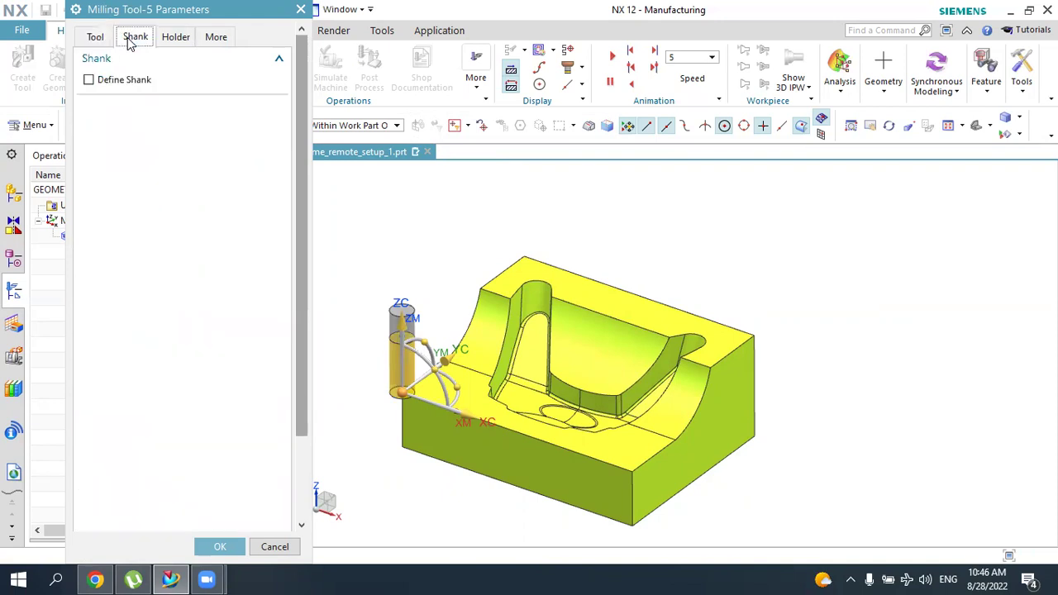
pyautogui.click(89, 80)
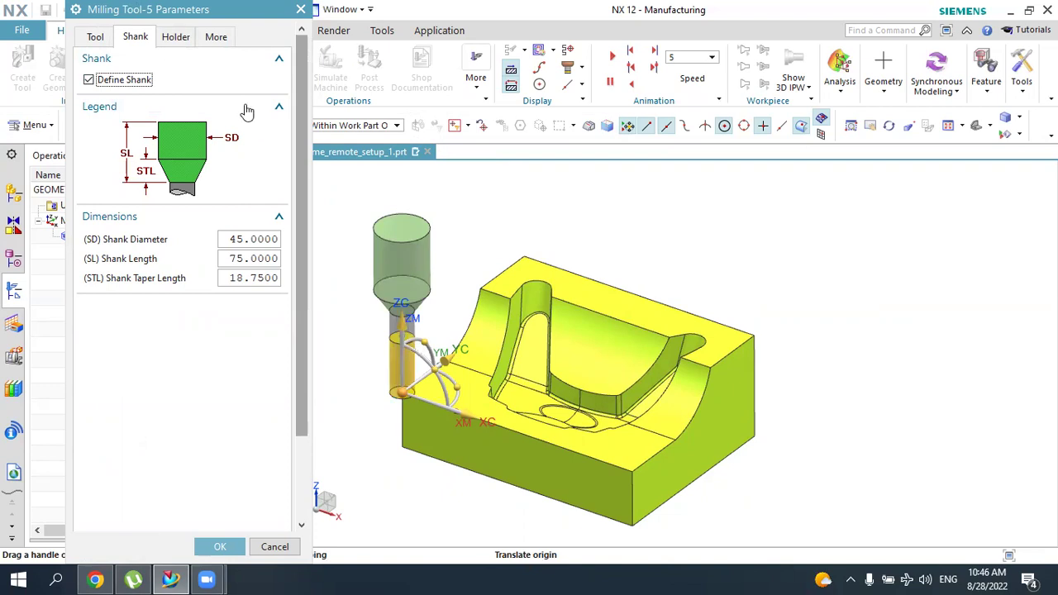
pyautogui.click(178, 43)
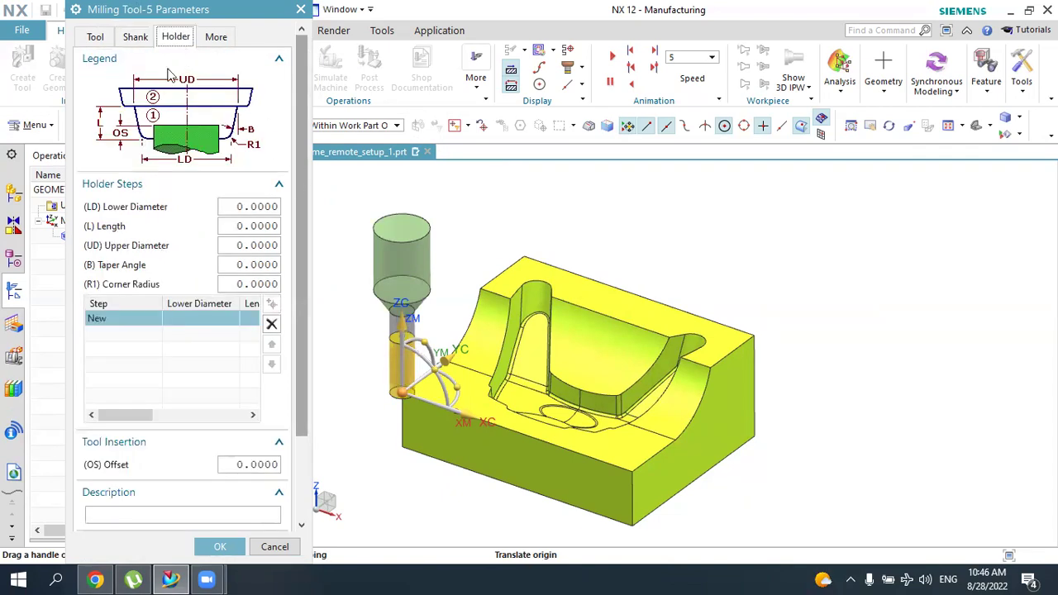
pyautogui.click(94, 39)
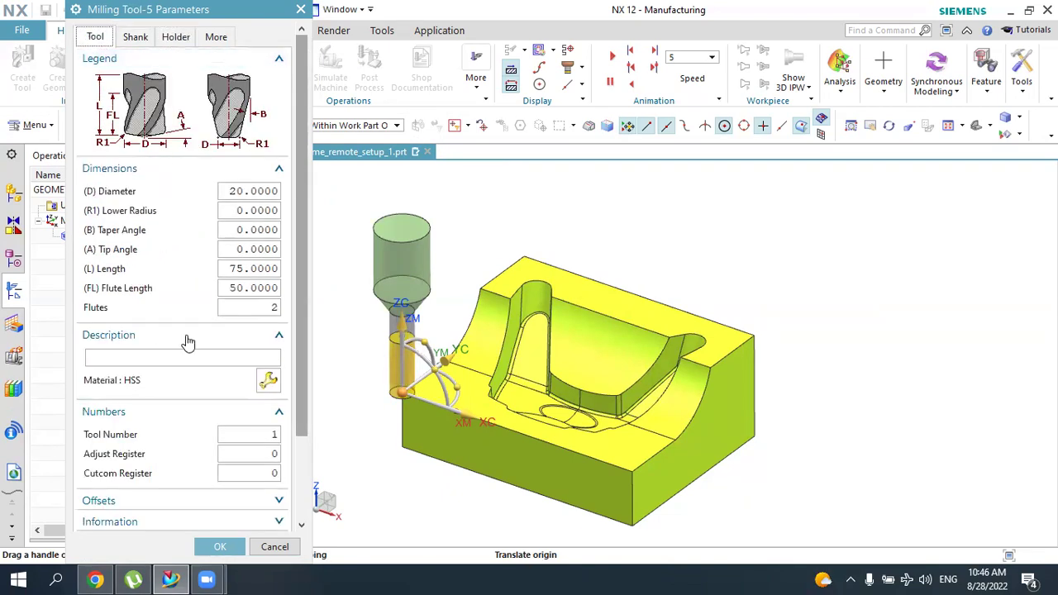
pyautogui.middleClick(265, 488)
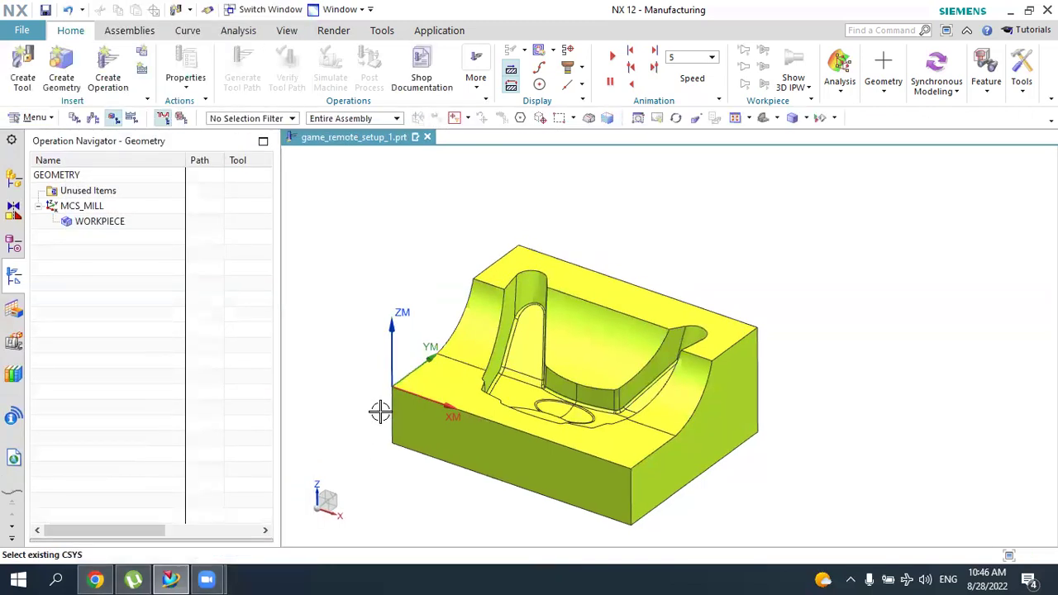
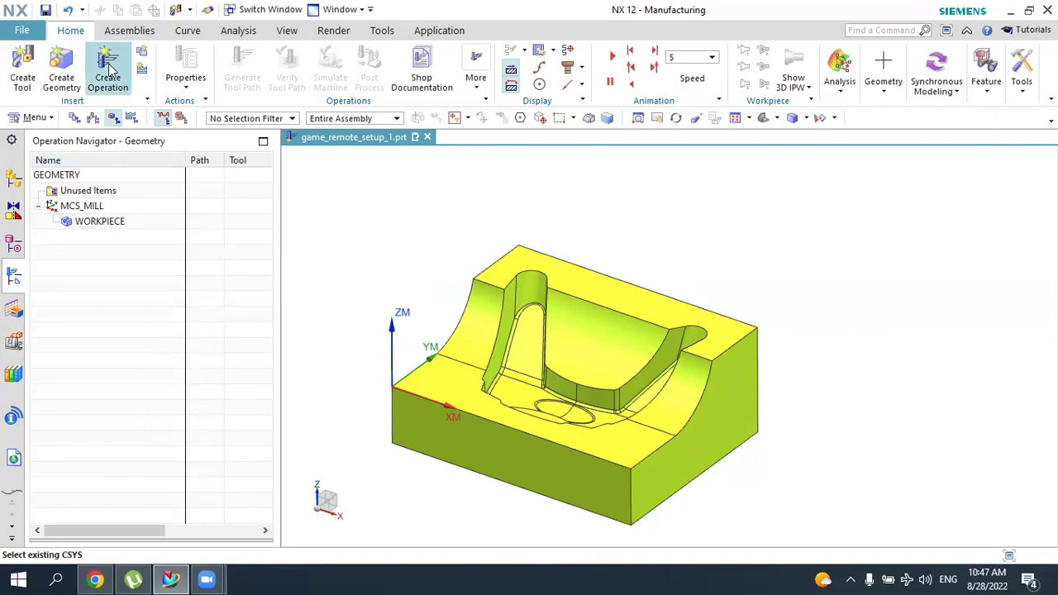
# - Begin a new mill_contour operation with the Cavity Mill subtype and place it under PROGRAM
pyautogui.click(112, 74)
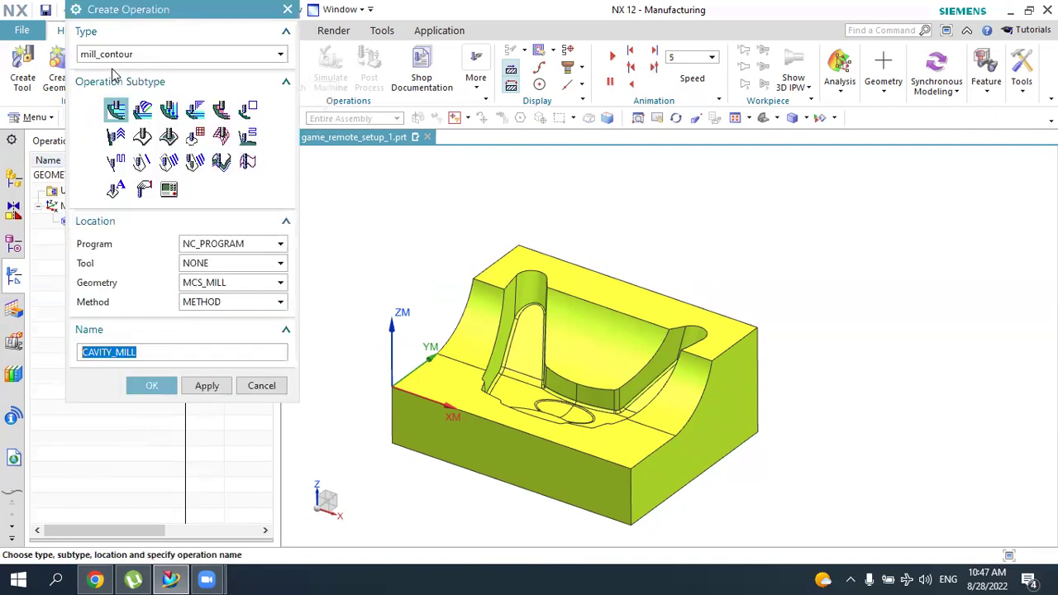
pyautogui.click(116, 55)
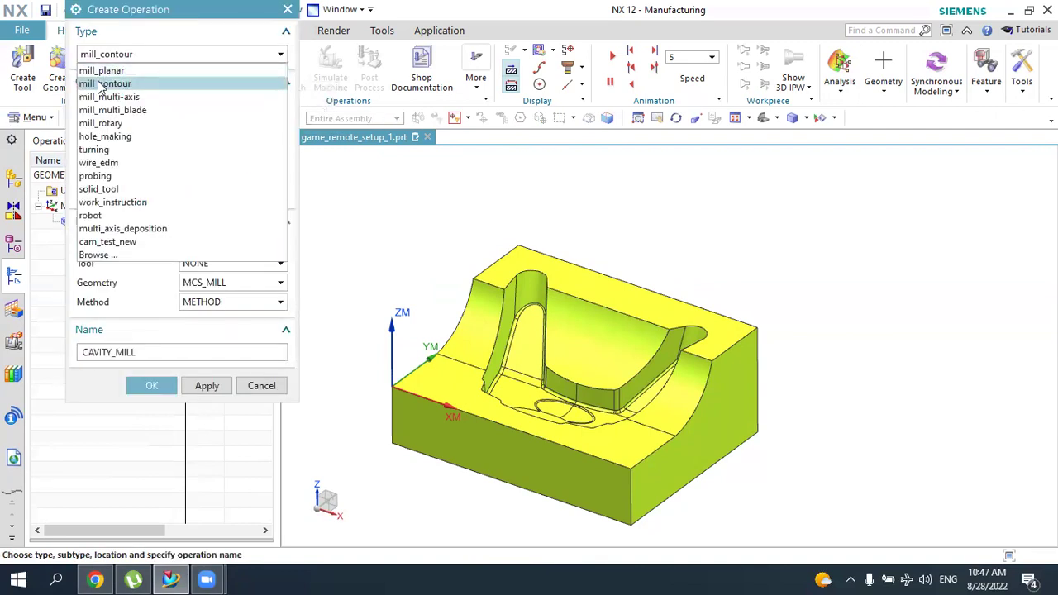
pyautogui.click(106, 68)
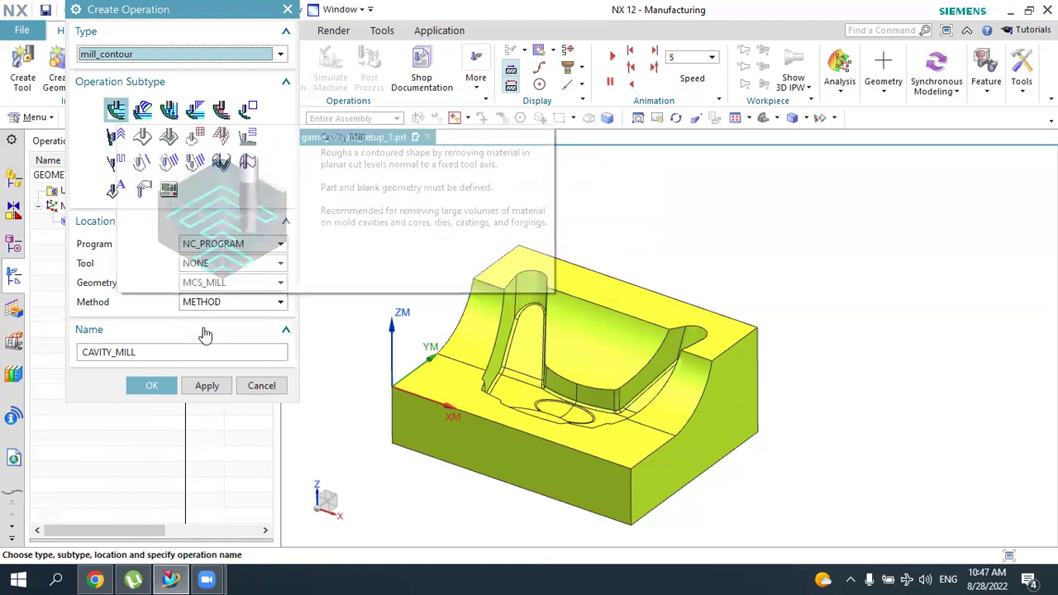
pyautogui.click(203, 246)
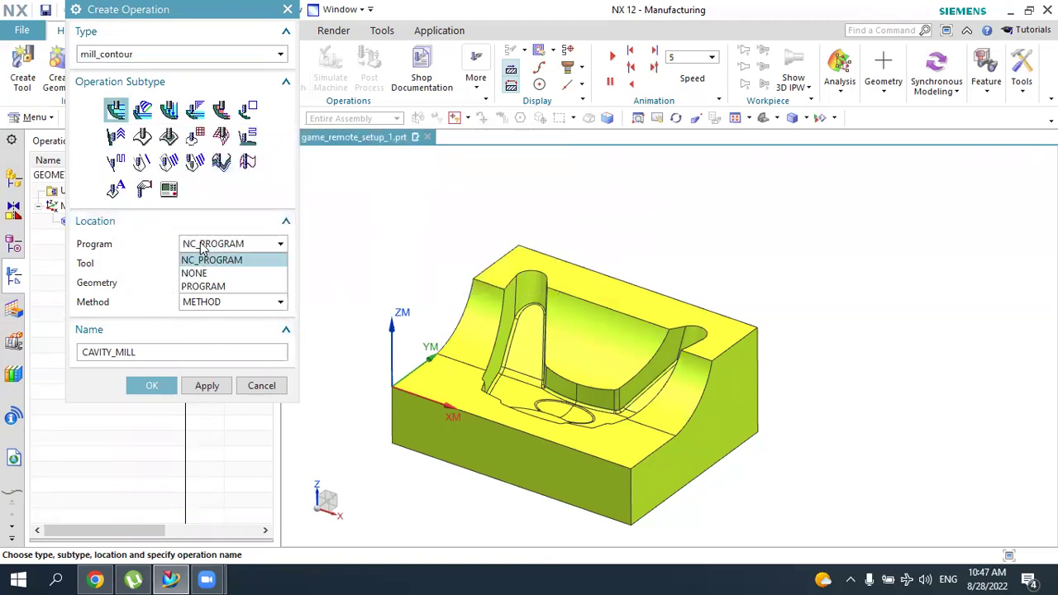
pyautogui.click(203, 287)
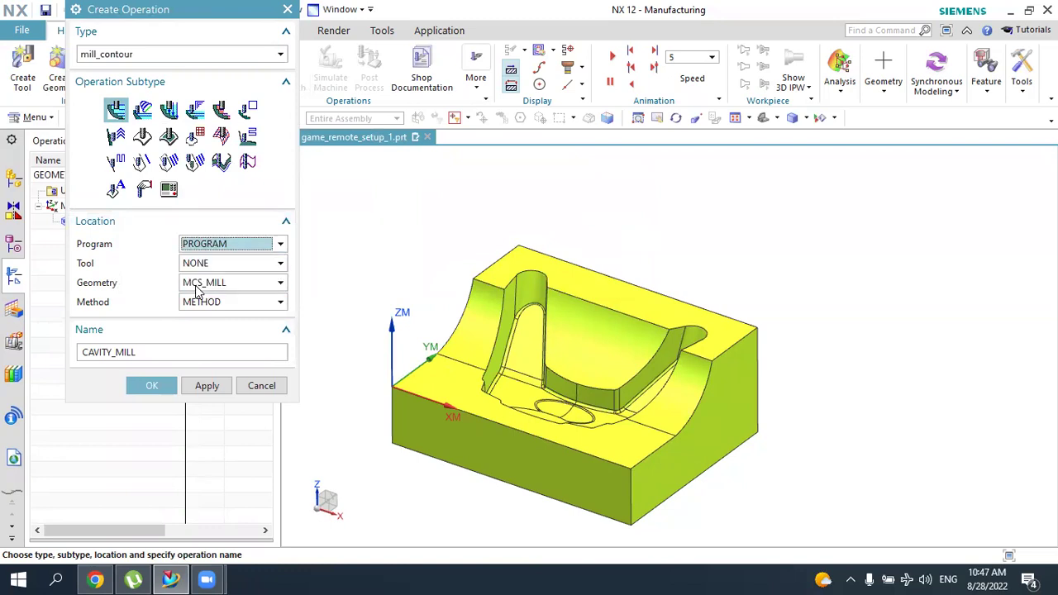
# - Assign tool MILL_CAVITY, geometry WORKPIECE and method MILL_ROUGH, and create the operation under the name CAVITY_MILL
pyautogui.click(195, 266)
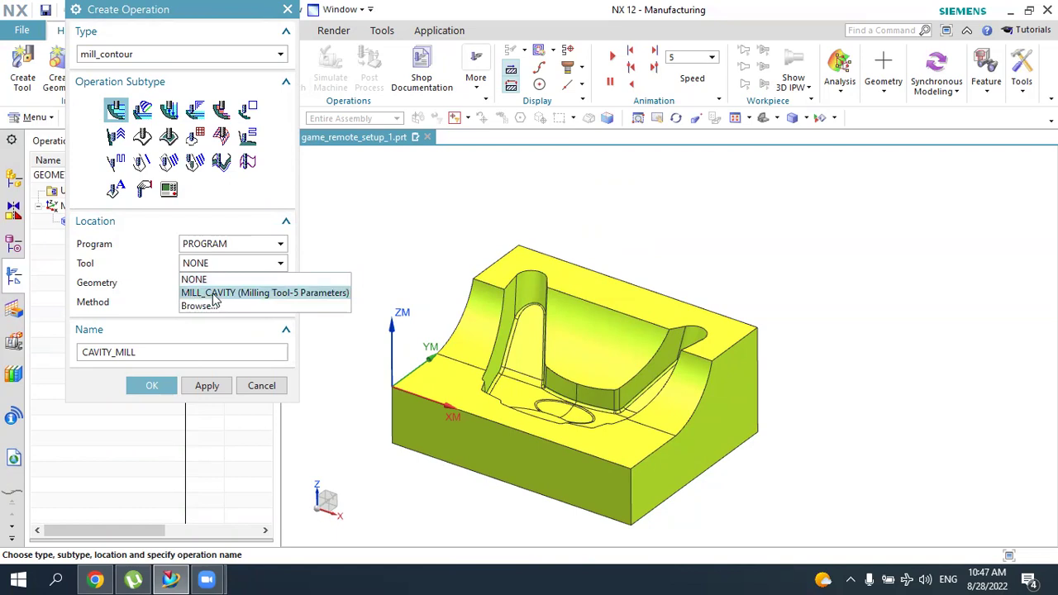
pyautogui.click(214, 297)
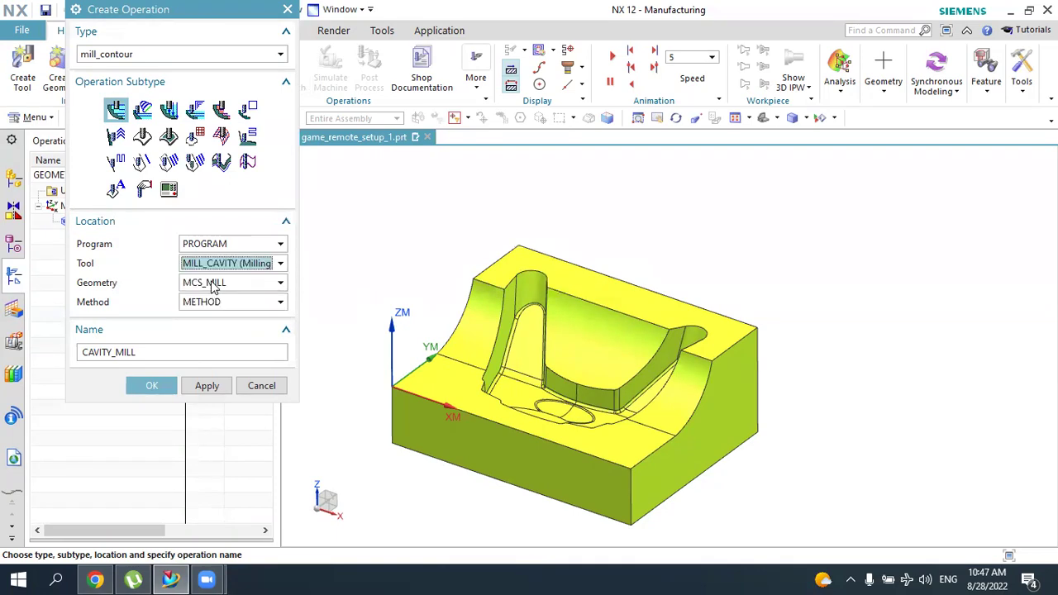
pyautogui.click(214, 283)
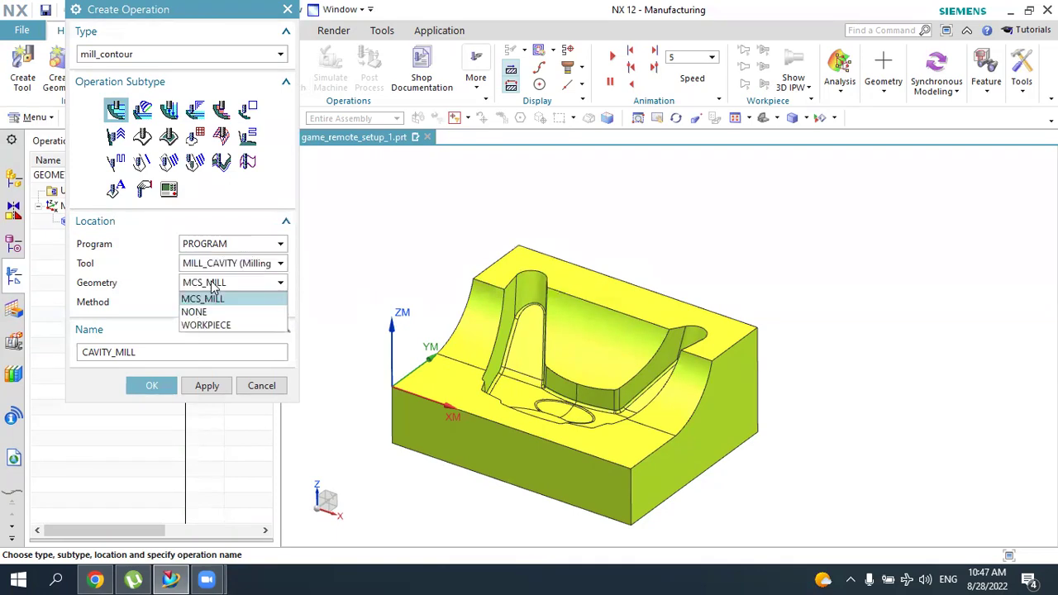
pyautogui.click(196, 326)
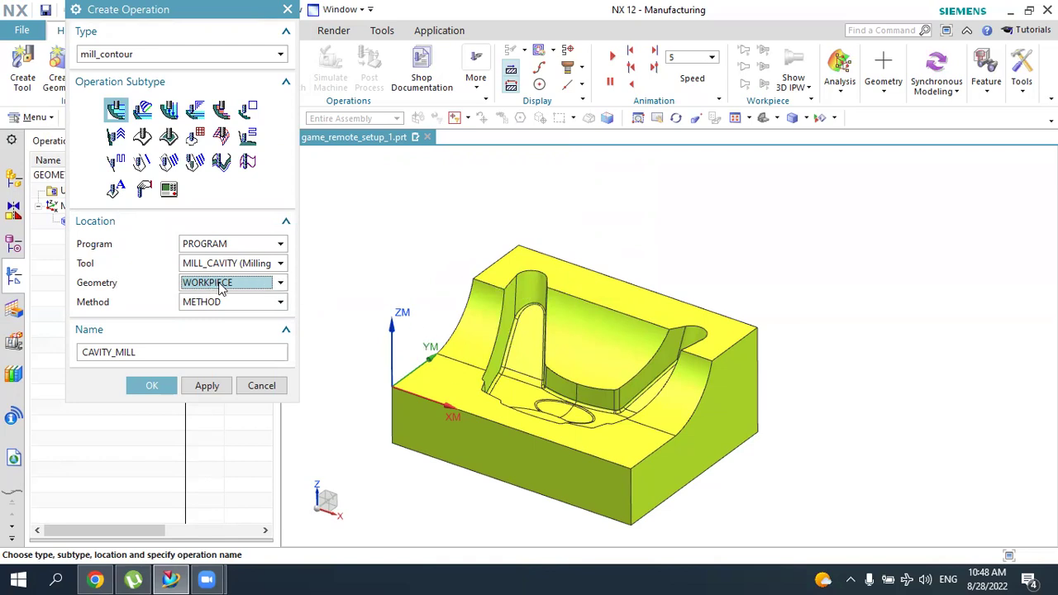
pyautogui.click(198, 304)
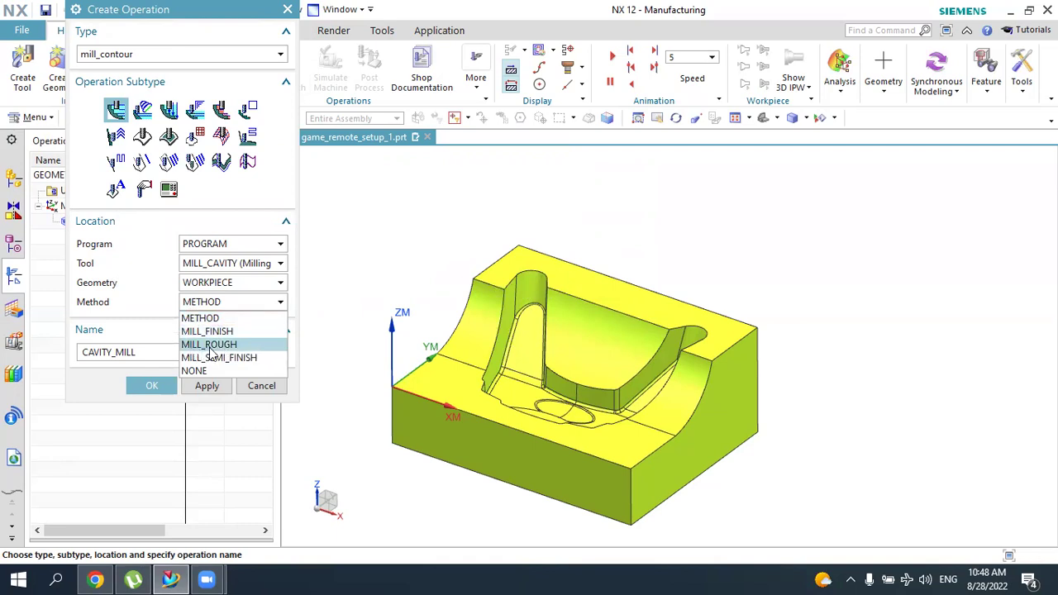
pyautogui.click(208, 345)
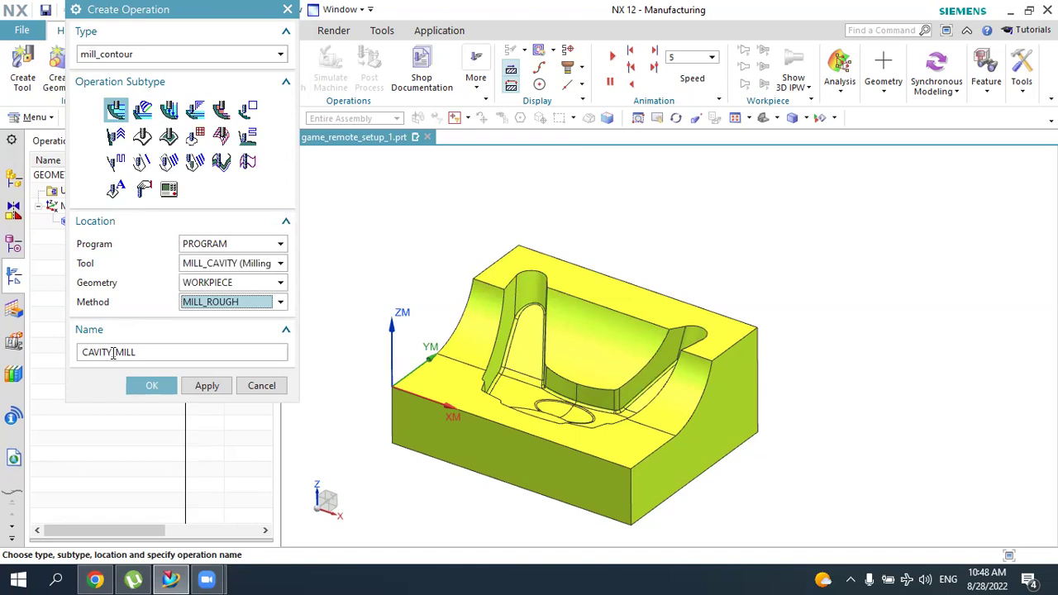
pyautogui.click(147, 385)
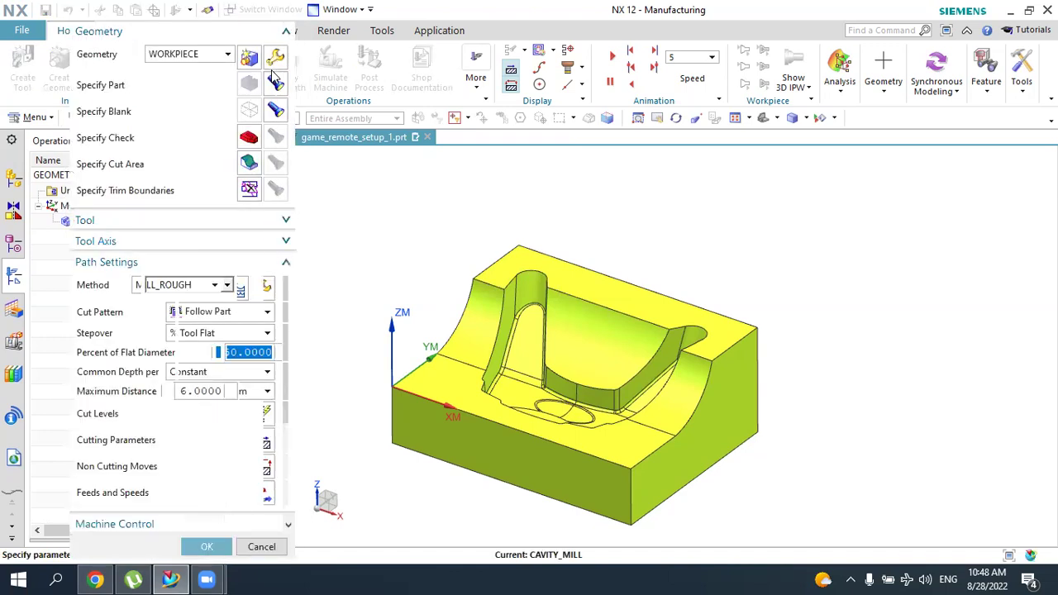
# - Keep WORKPIECE as the operation's geometry and display the specified part and blank to check them on the model
pyautogui.moveTo(201, 14); pyautogui.dragTo(207, 42)
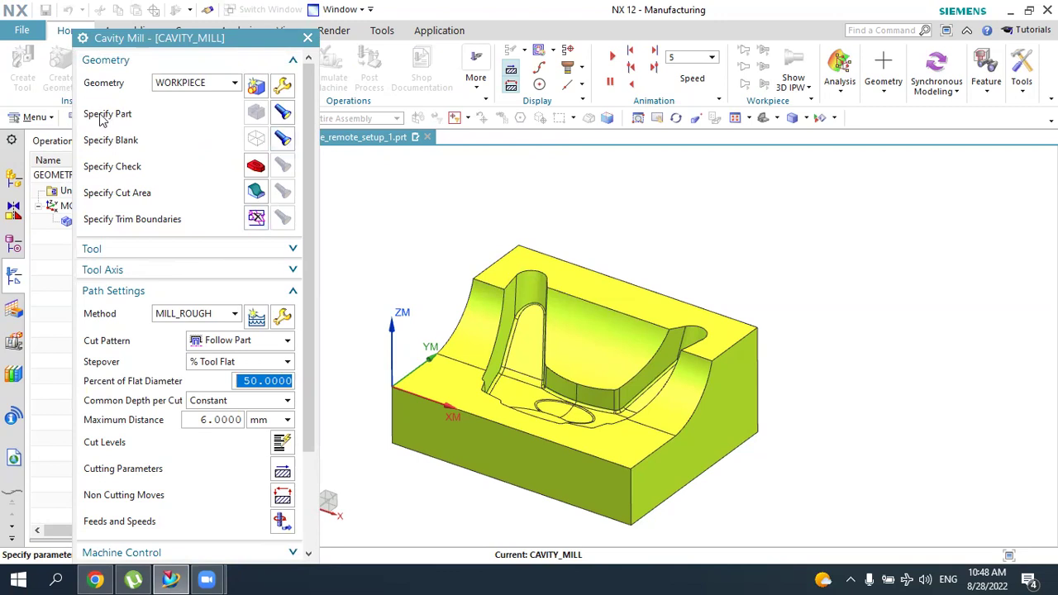
pyautogui.click(178, 84)
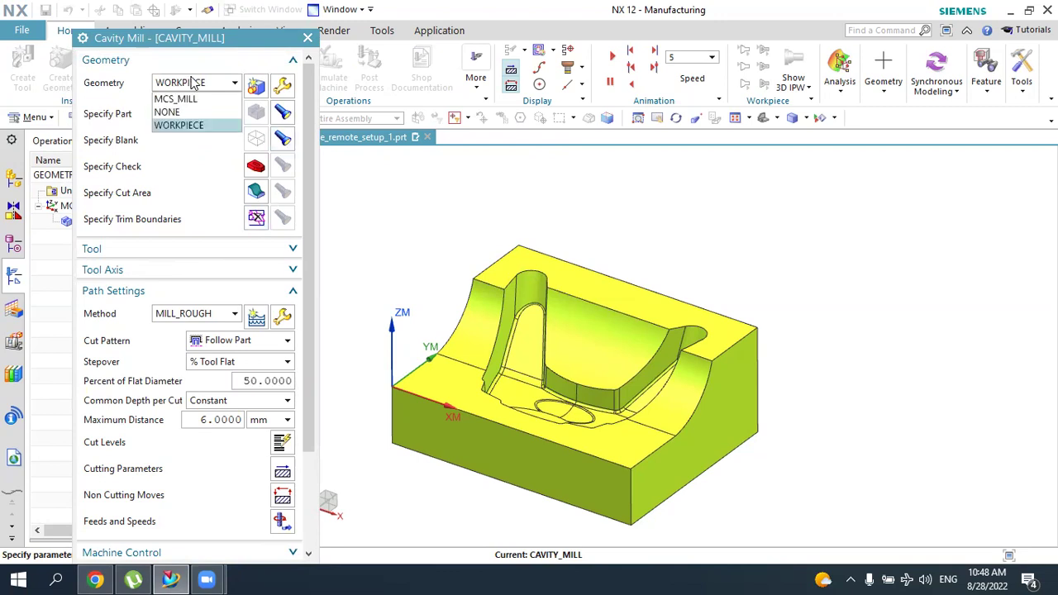
pyautogui.click(175, 129)
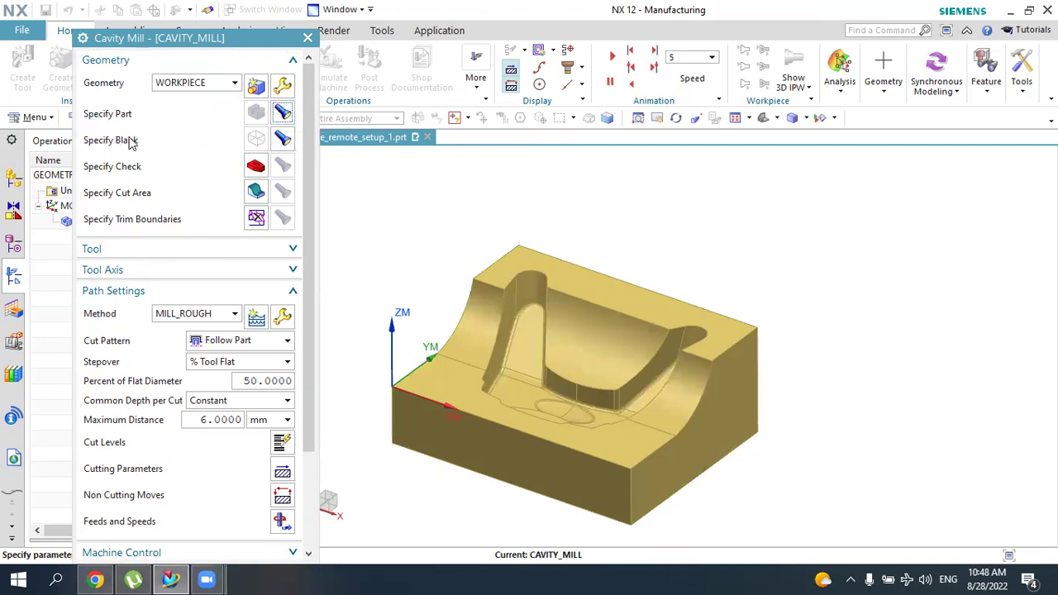
pyautogui.click(283, 143)
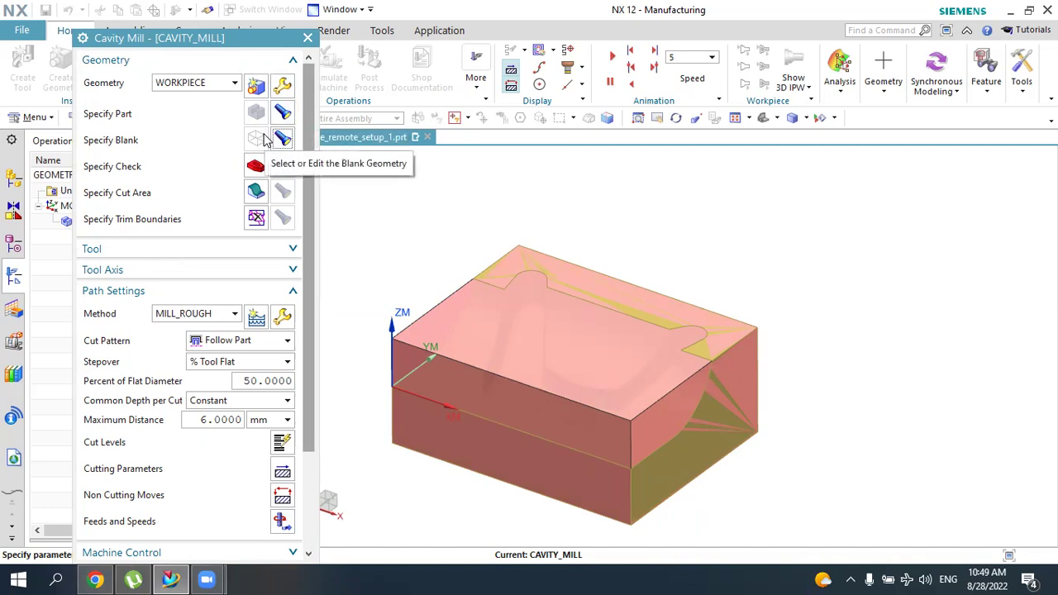
pyautogui.click(198, 86)
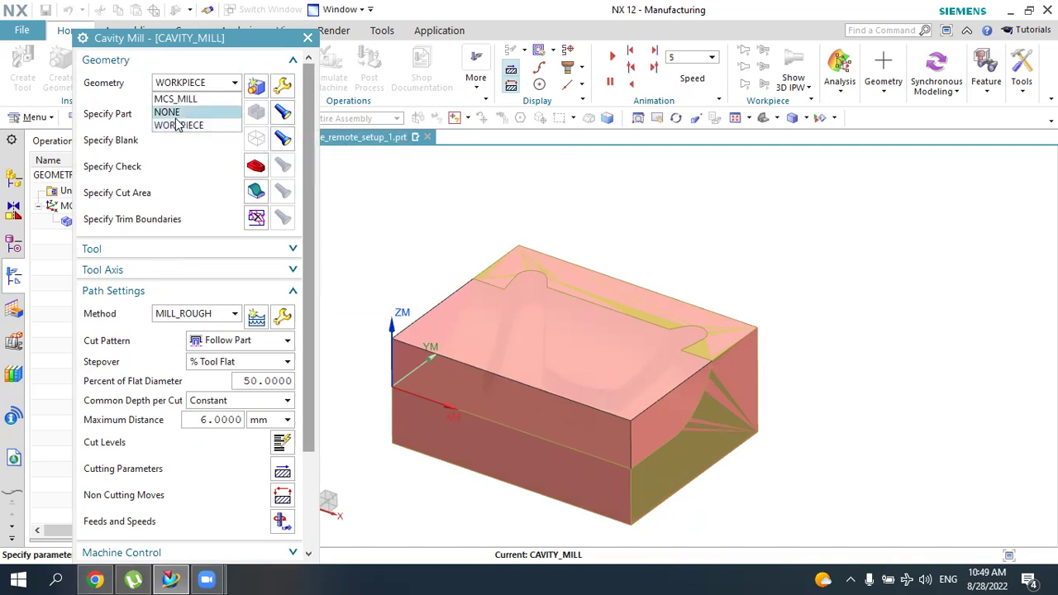
pyautogui.click(177, 126)
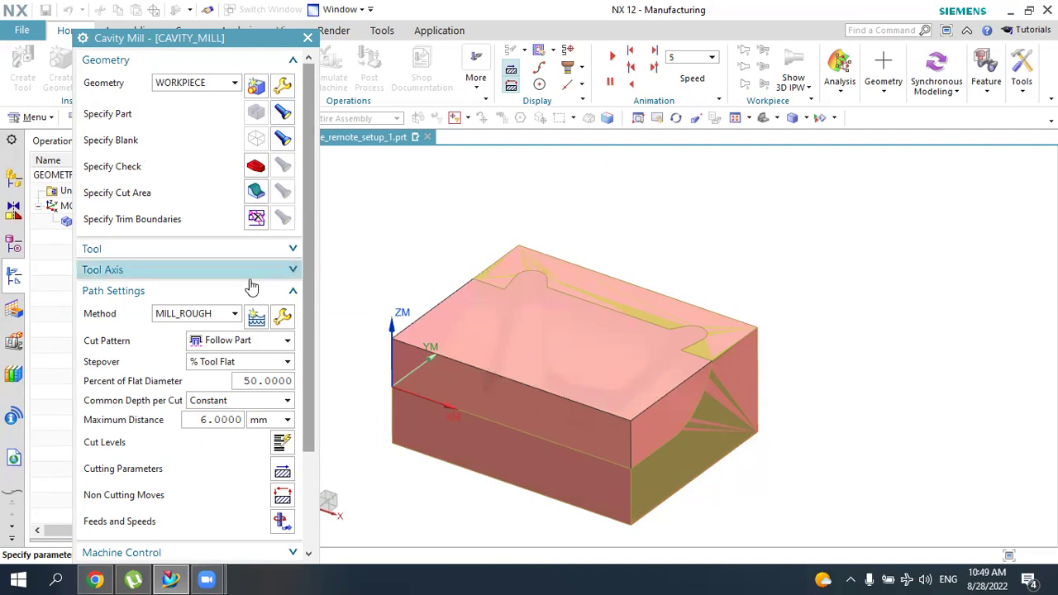
# - Review the tool assigned to the cavity mill operation and its tool axis setting
pyautogui.click(125, 251)
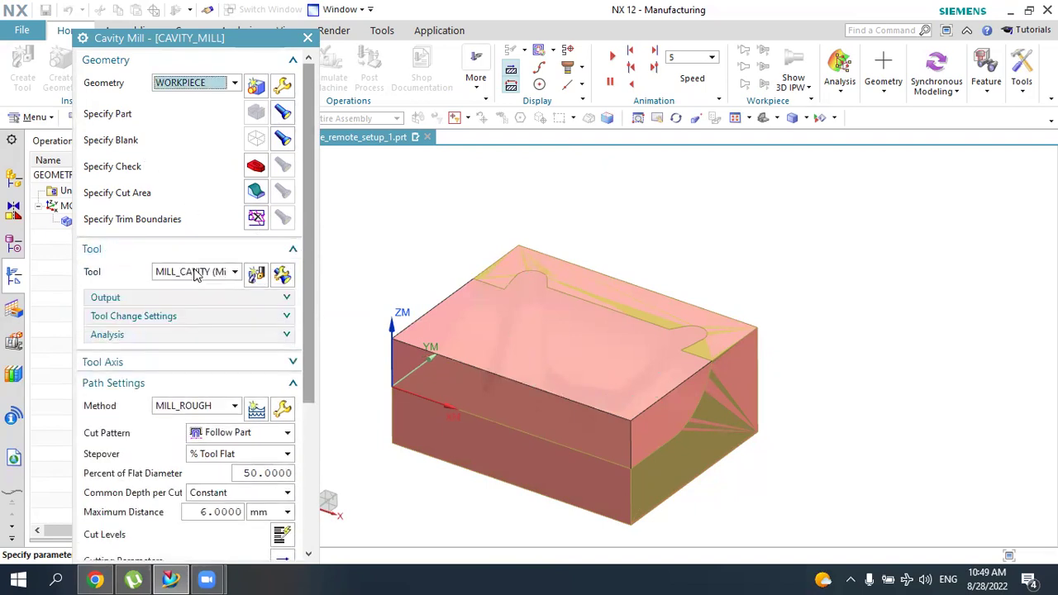
pyautogui.click(152, 250)
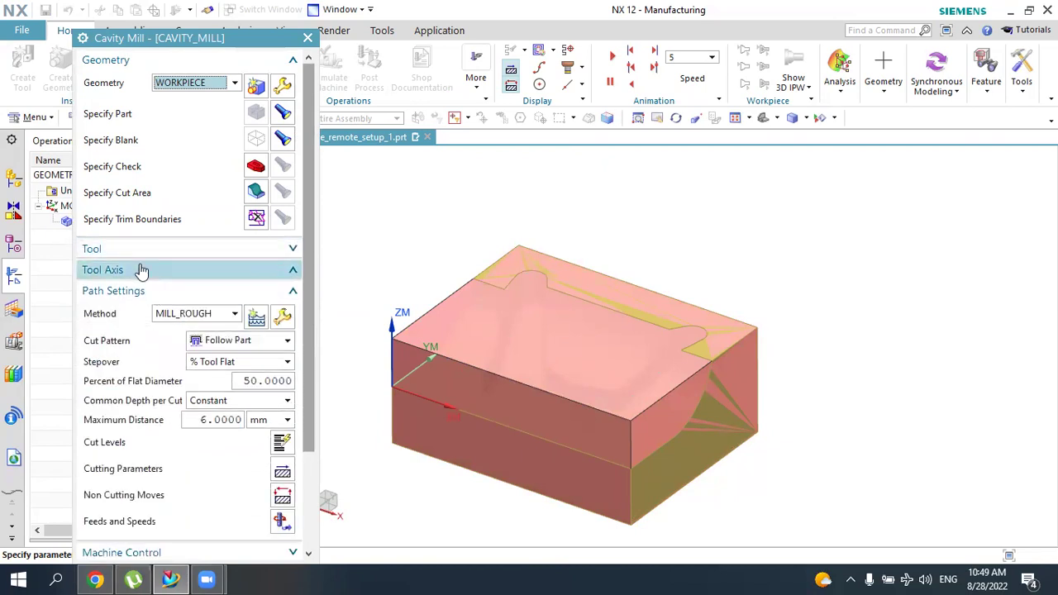
pyautogui.click(139, 271)
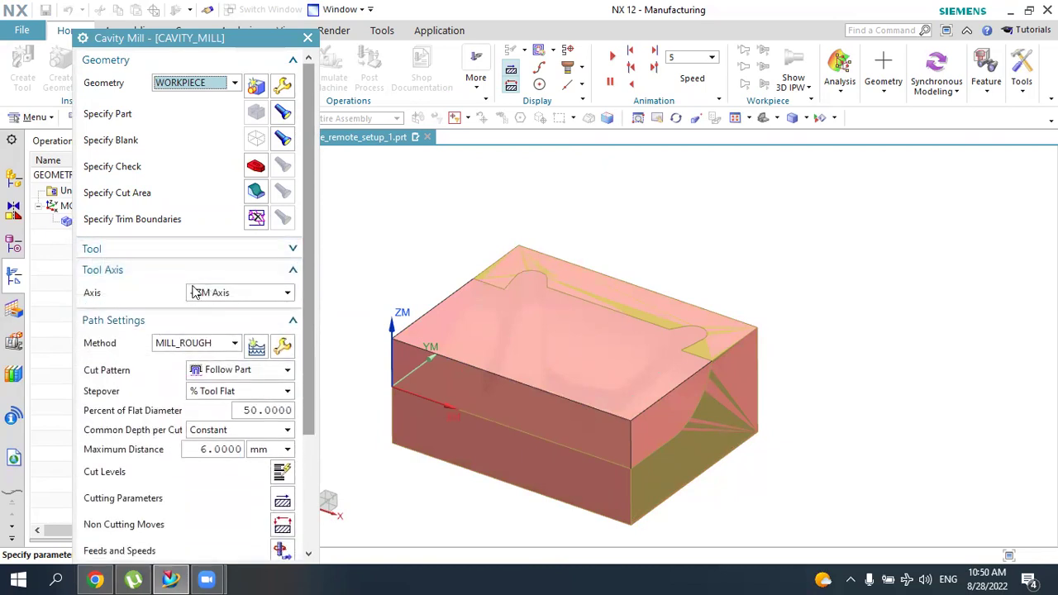
pyautogui.click(160, 271)
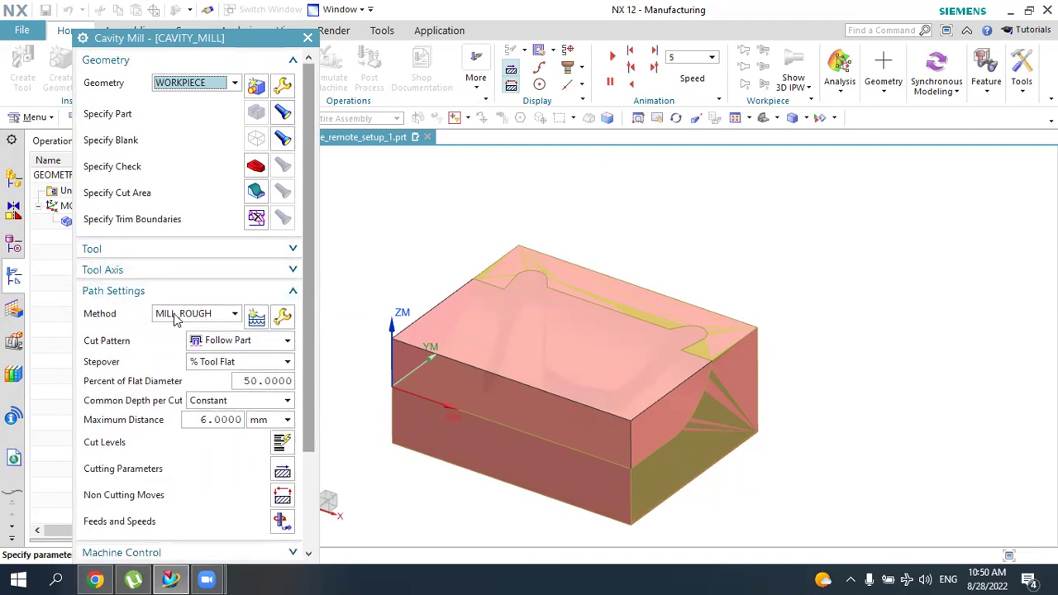
# - Inspect the part stock and tolerances of the MILL_ROUGH method and accept them as they are
pyautogui.click(282, 318)
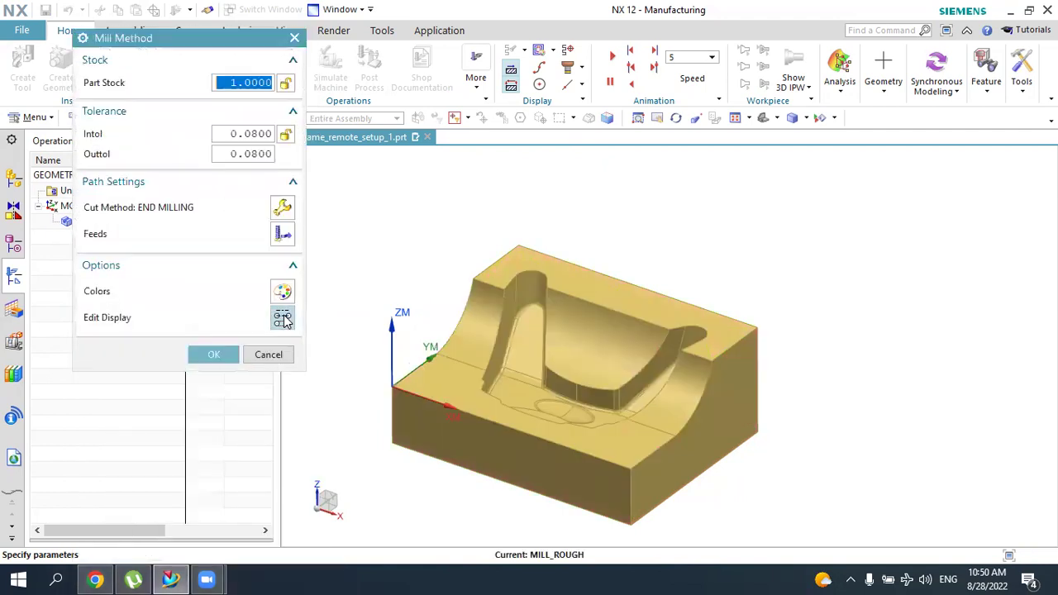
pyautogui.click(246, 84)
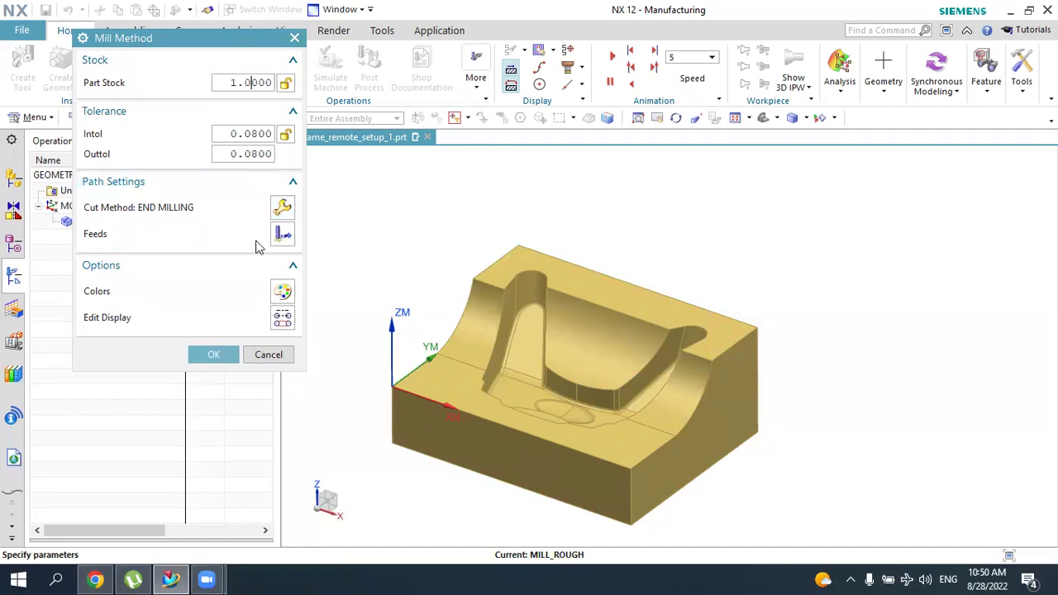
pyautogui.click(213, 355)
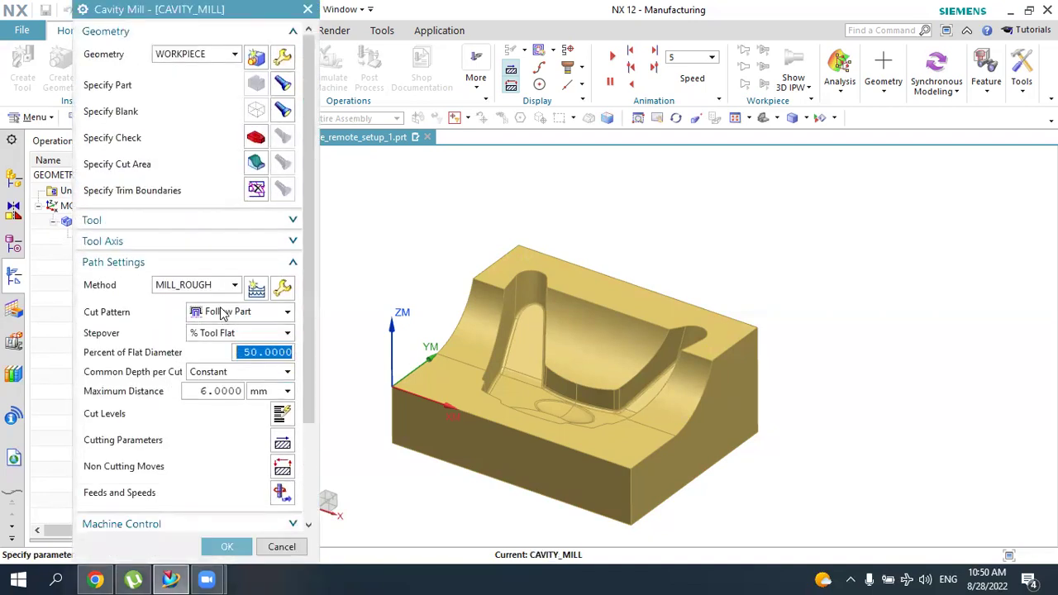
# - Set the cut pattern to Zig Zag and keep the stepover at 50 percent of the tool's flat diameter
pyautogui.click(223, 313)
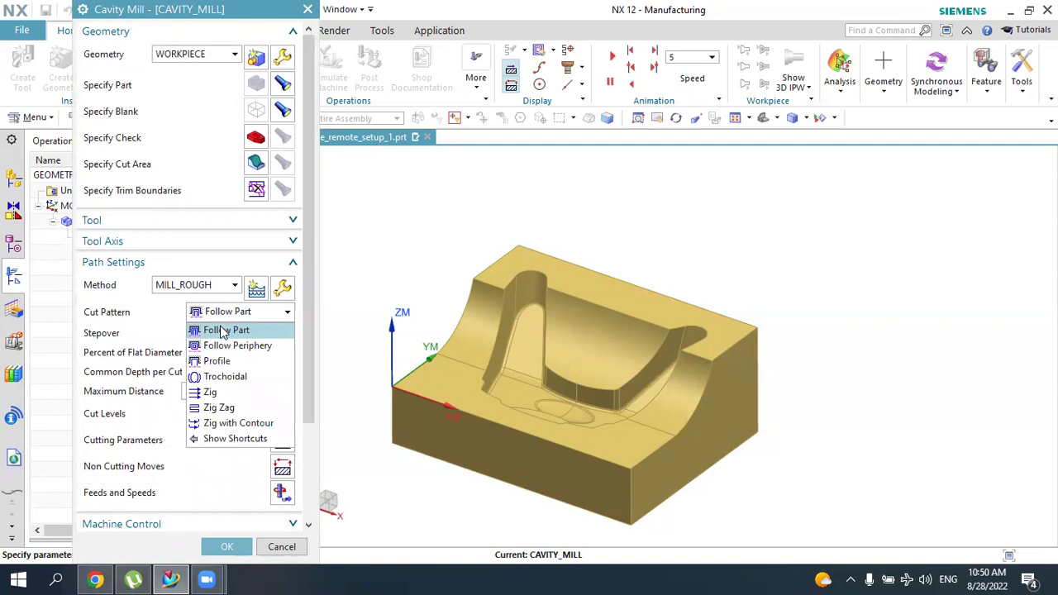
pyautogui.click(221, 408)
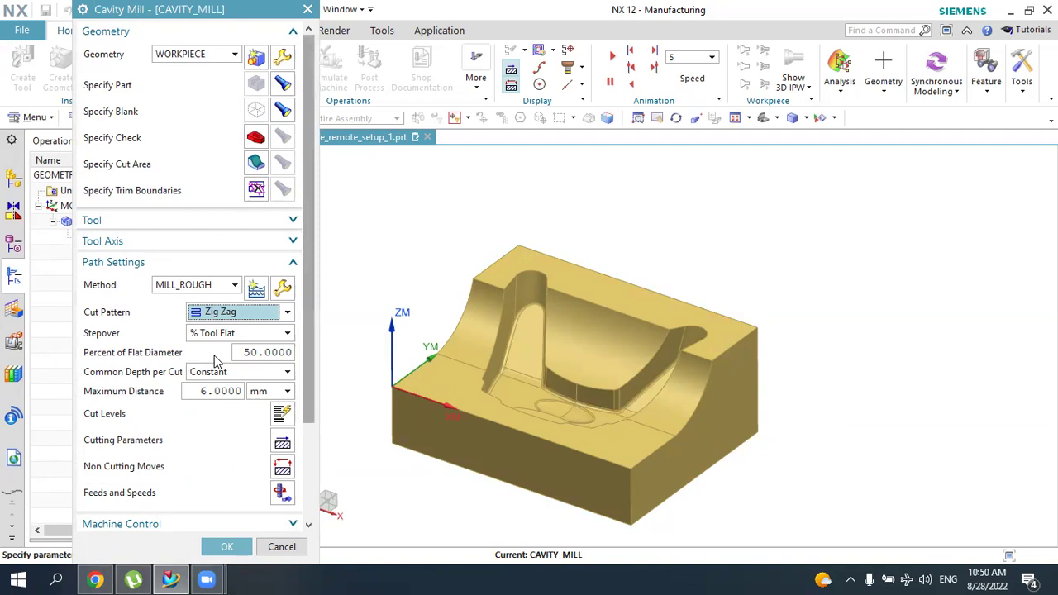
pyautogui.click(258, 352)
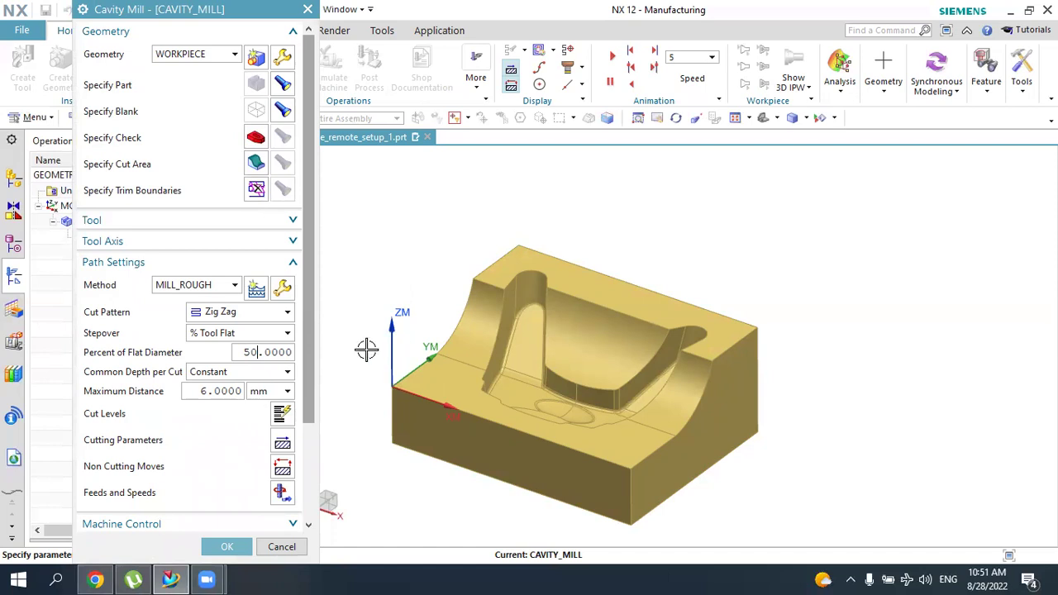
# - Compare the Scallop and Constant depth options, keep Constant as common depth per cut, and set the maximum distance to 4 mm
pyautogui.click(223, 373)
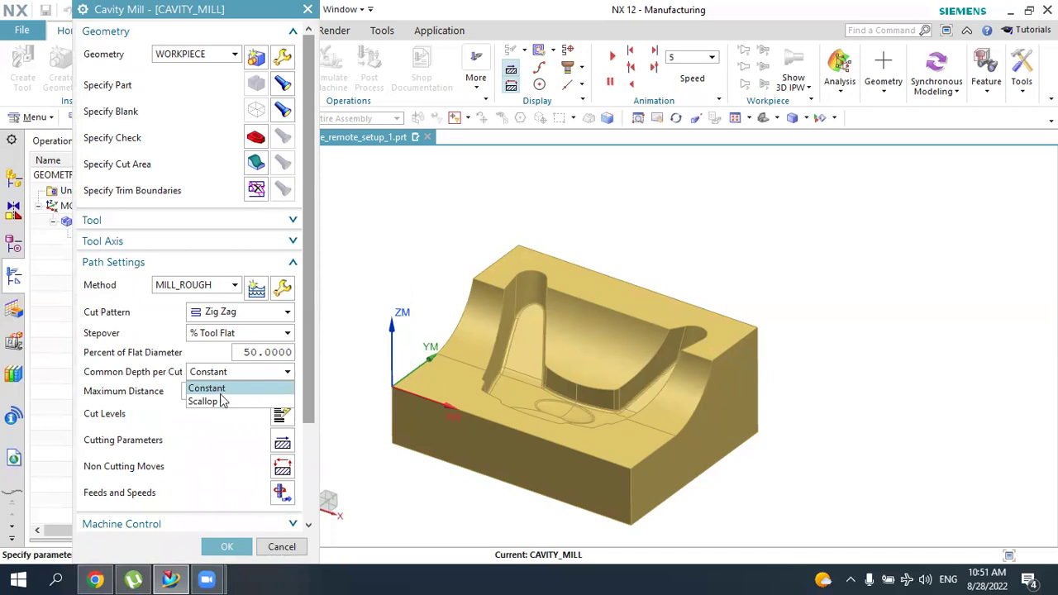
pyautogui.click(220, 402)
pyautogui.click(229, 373)
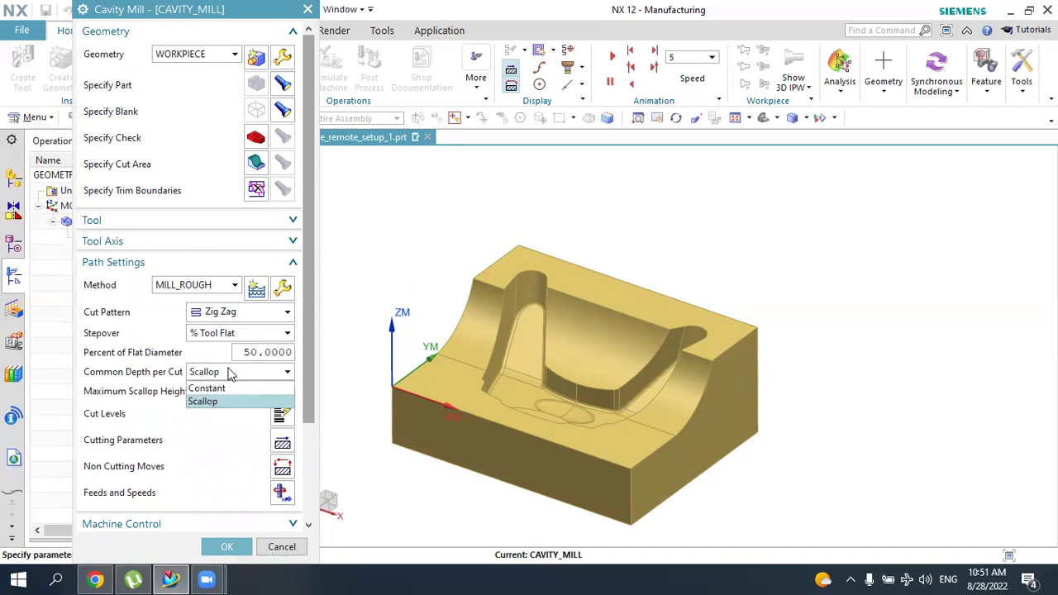
pyautogui.click(228, 389)
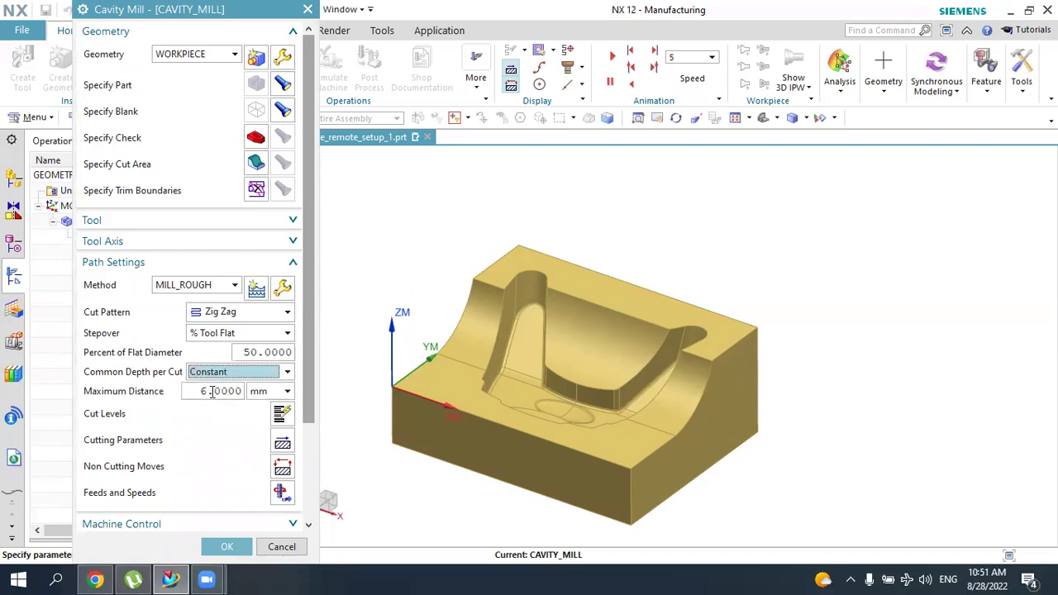
pyautogui.click(226, 392)
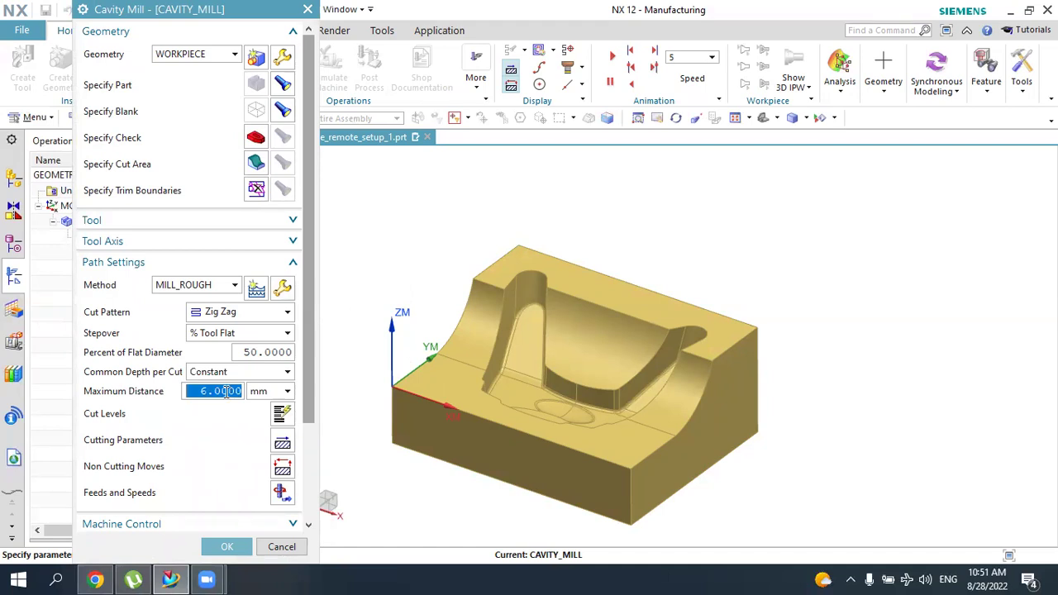
pyautogui.write('4')
pyautogui.click(230, 373)
pyautogui.click(233, 382)
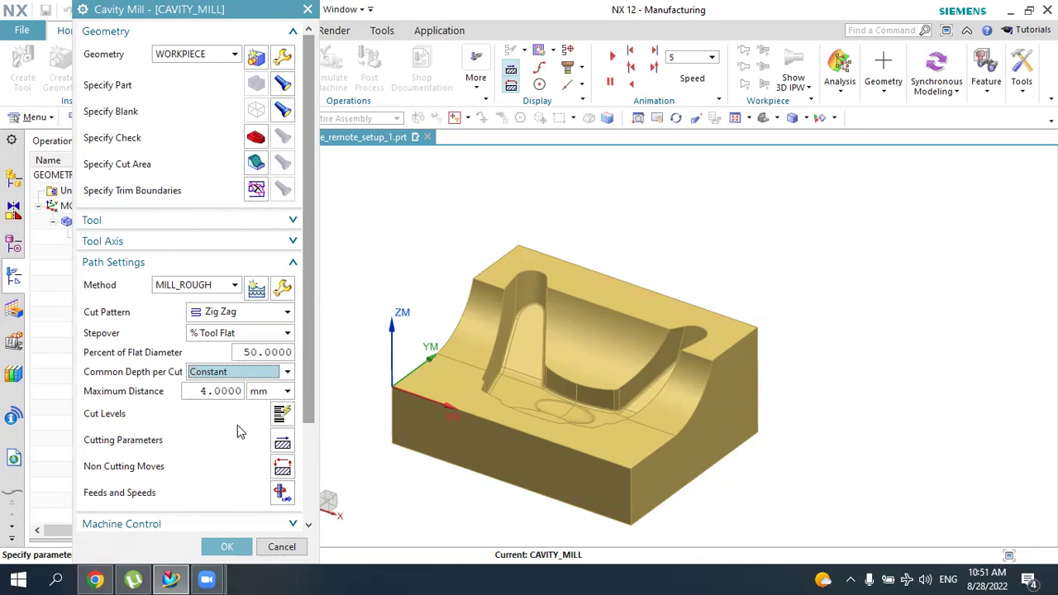
# - Generate the cavity mill tool path and inspect it on the block from another angle
pyautogui.scroll(-2, 237, 430)
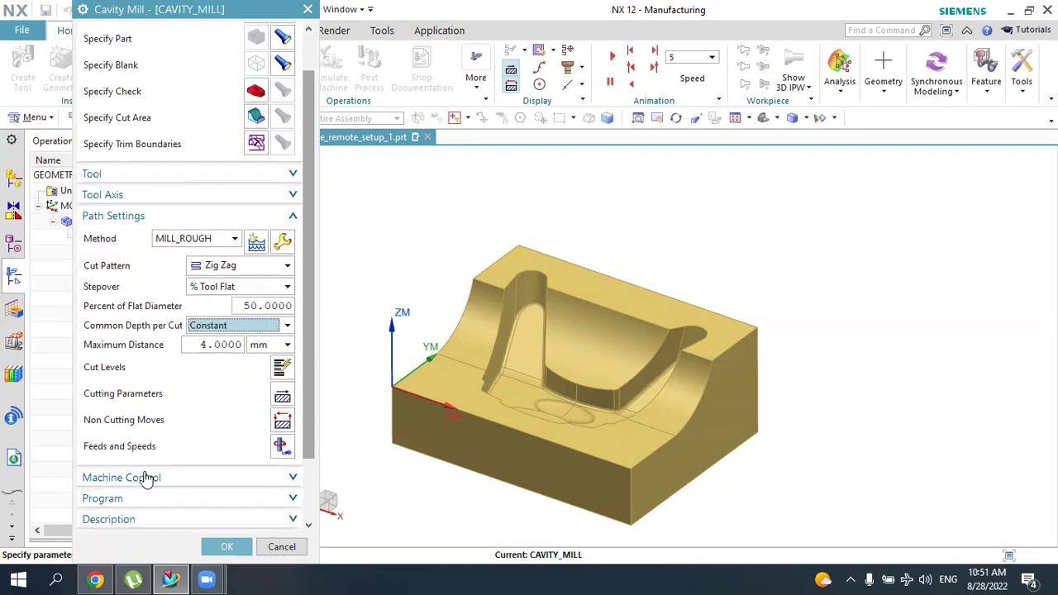
pyautogui.scroll(-2, 146, 483)
pyautogui.scroll(-2, 149, 500)
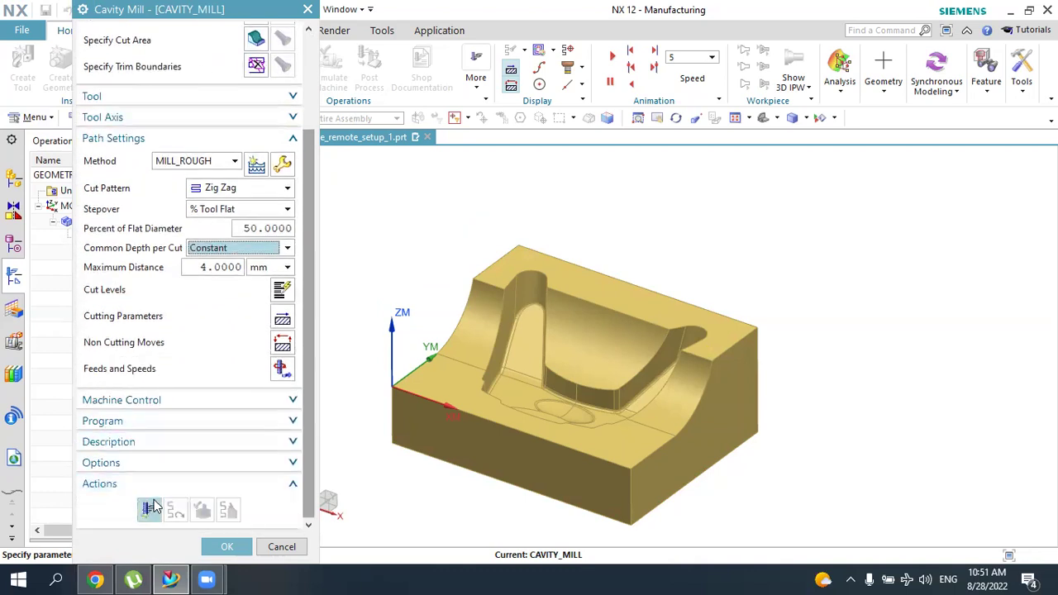
pyautogui.click(150, 511)
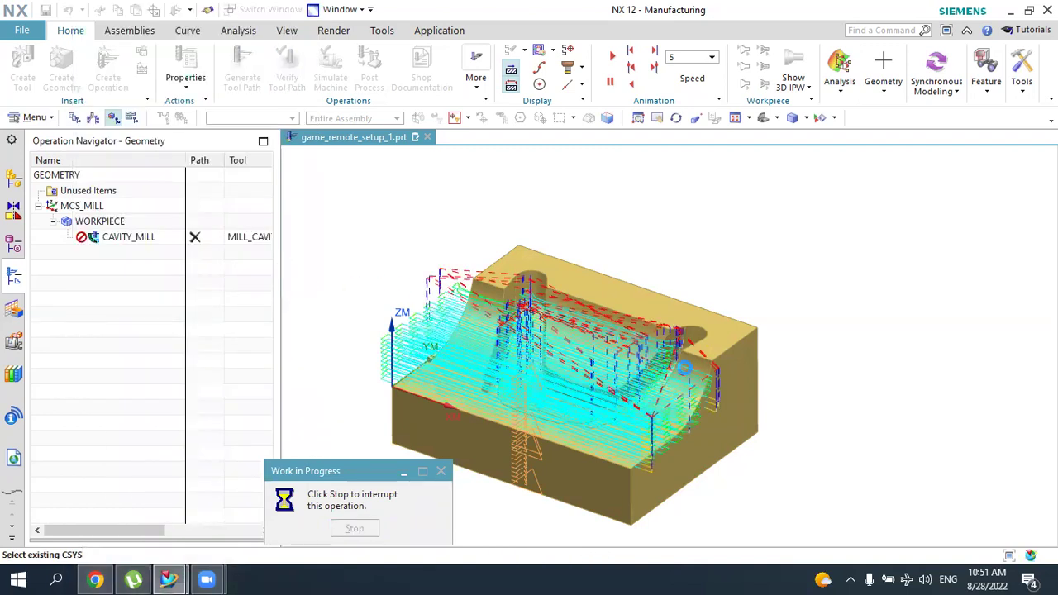
pyautogui.moveTo(782, 399); pyautogui.dragTo(501, 348, button='middle')
pyautogui.moveTo(826, 371); pyautogui.dragTo(727, 376, button='middle')
pyautogui.scroll(-3, 303, 448)
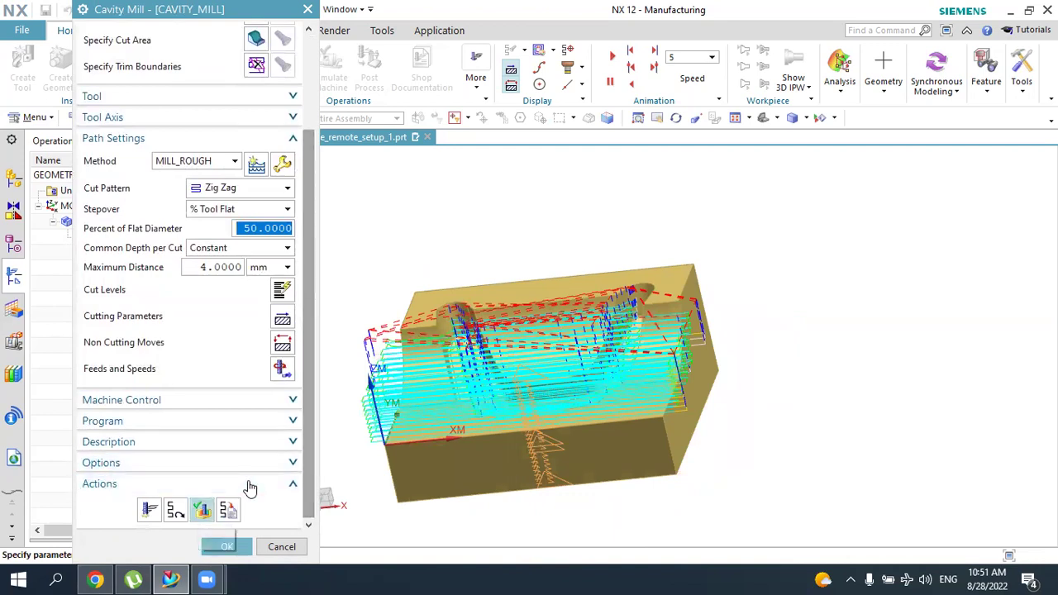
# - Verify the tool path with a 3D Dynamic simulation, using Fine IPW resolution and an animation speed of 5
pyautogui.middleClick(251, 488)
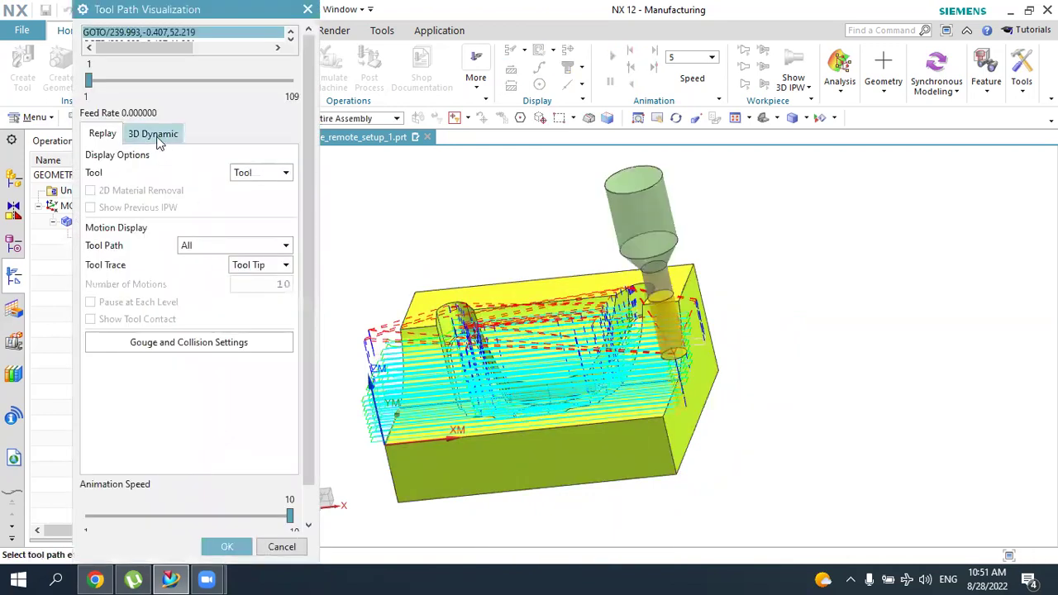
pyautogui.click(153, 134)
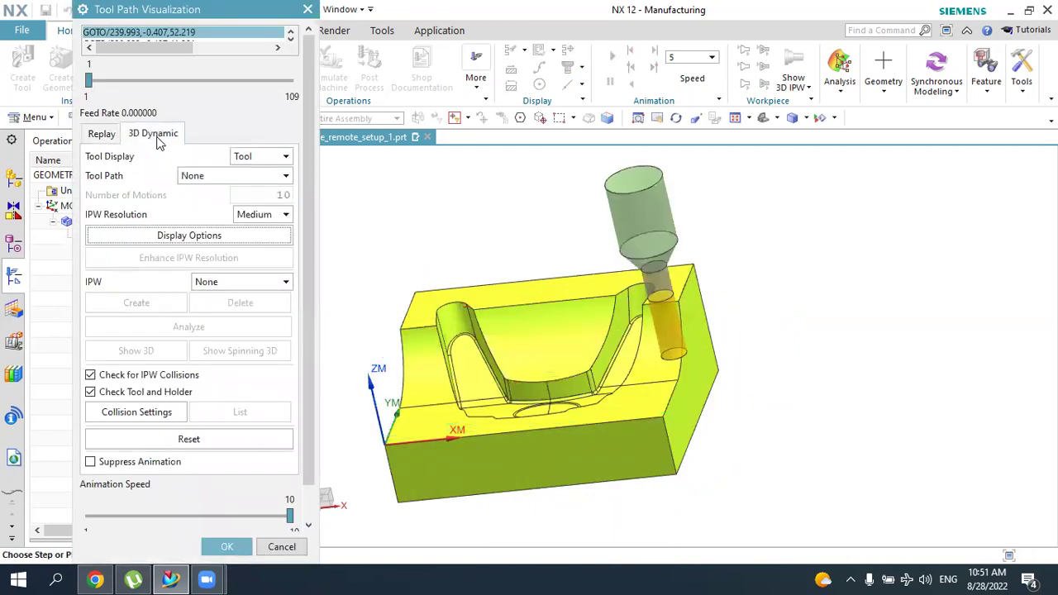
pyautogui.click(254, 216)
pyautogui.click(258, 258)
pyautogui.scroll(-1, 304, 364)
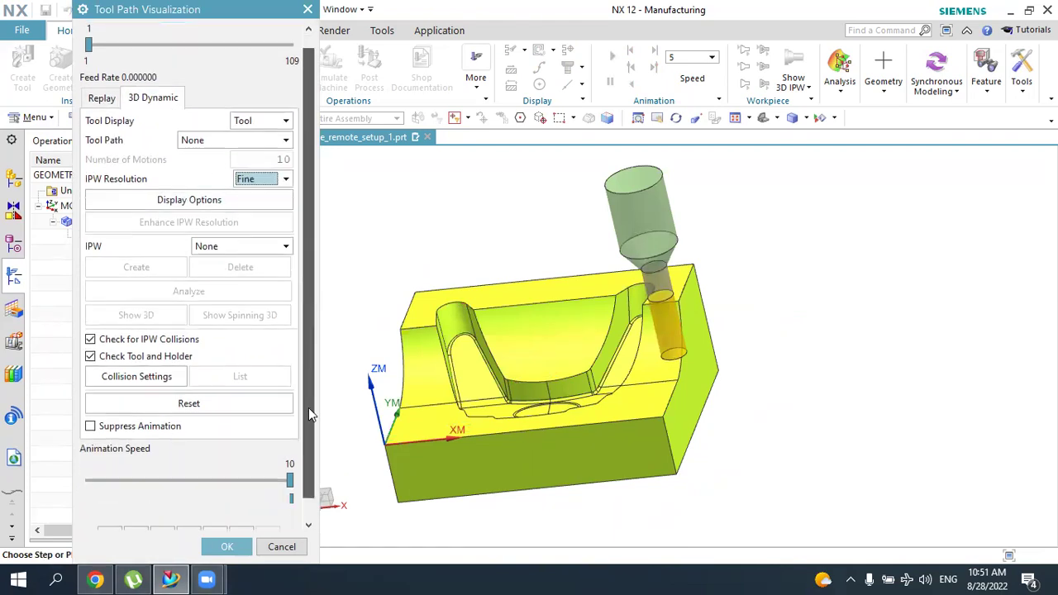
pyautogui.moveTo(289, 479); pyautogui.dragTo(186, 484)
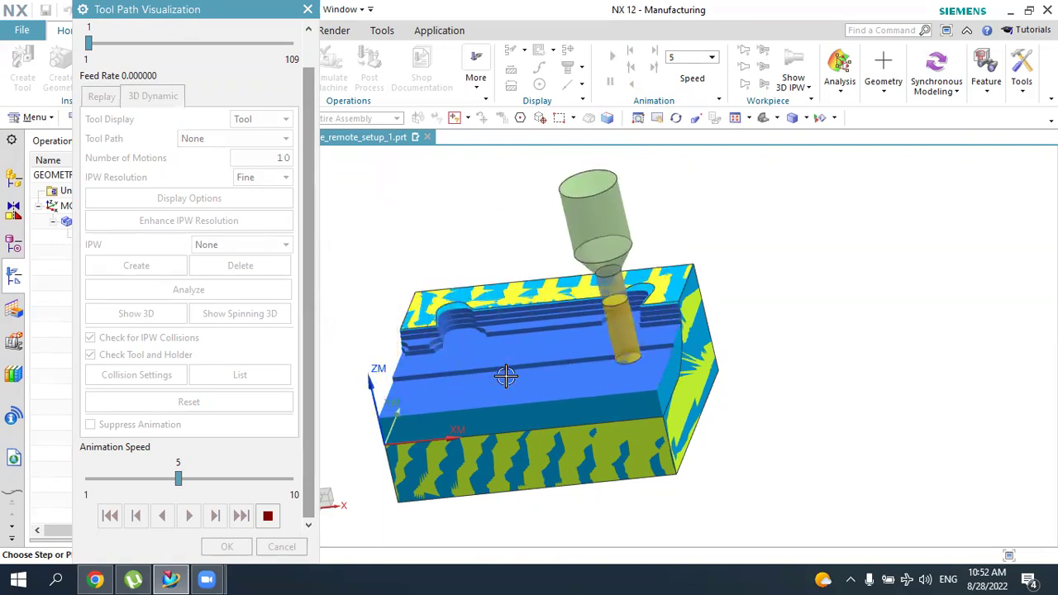
# - Raise the simulation's animation speed to 9, watch the remaining material removal, and close the tool path visualization
pyautogui.click(228, 480)
pyautogui.click(241, 481)
pyautogui.click(250, 481)
pyautogui.click(264, 481)
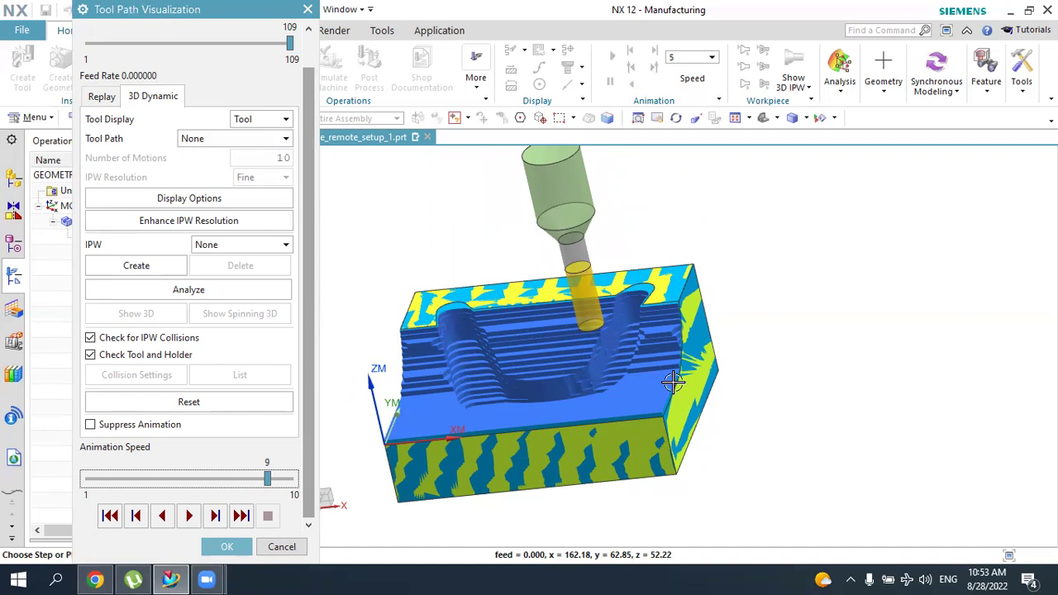
pyautogui.middleClick(528, 350)
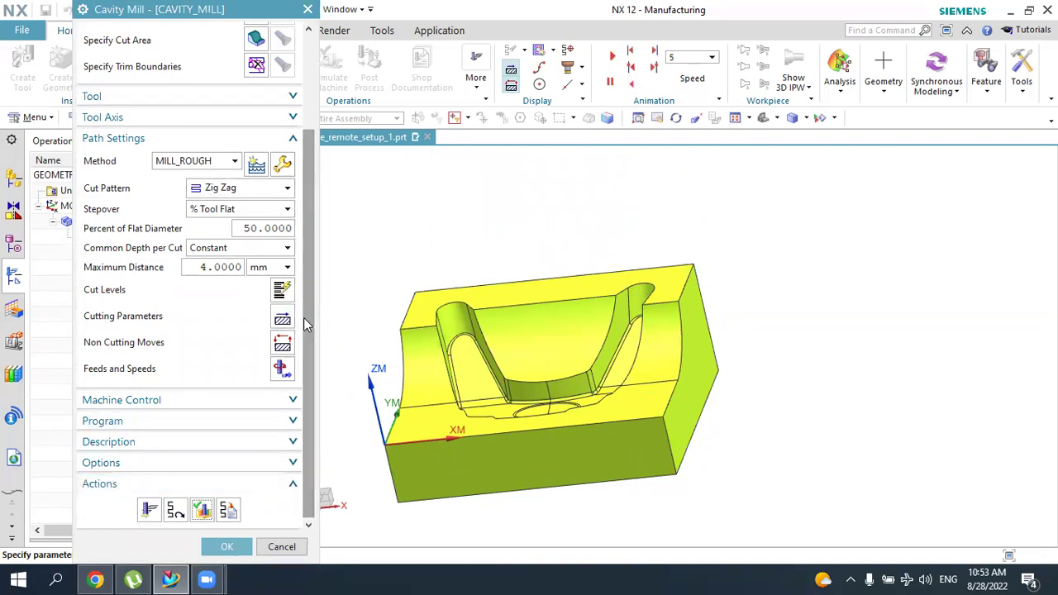
# - Open the Cavity Mill cut levels and examine where ranges 4 and 1 lie on the block
pyautogui.scroll(2, 314, 284)
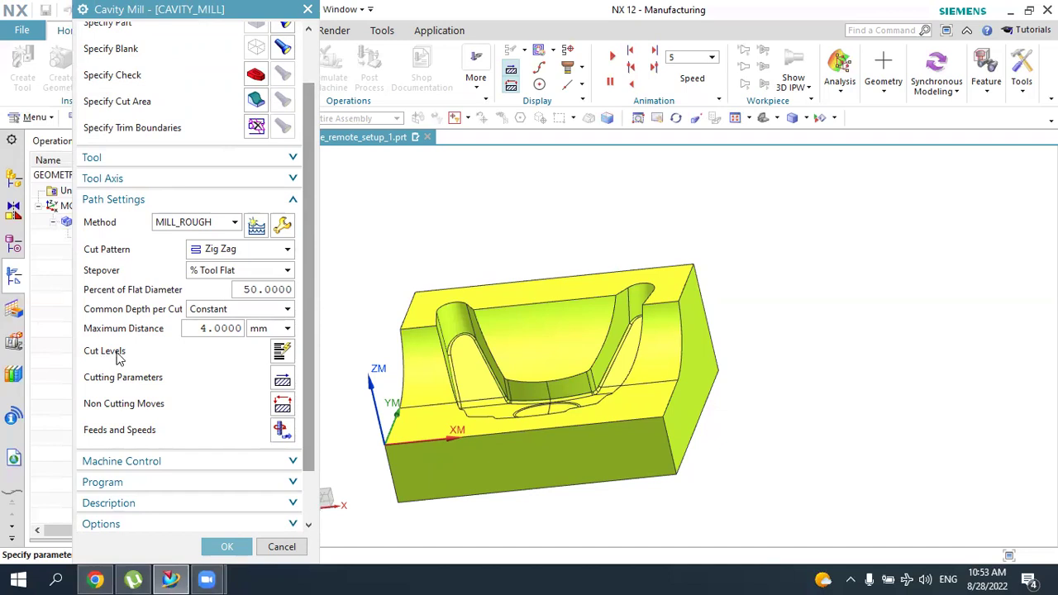
pyautogui.middleClick(283, 355)
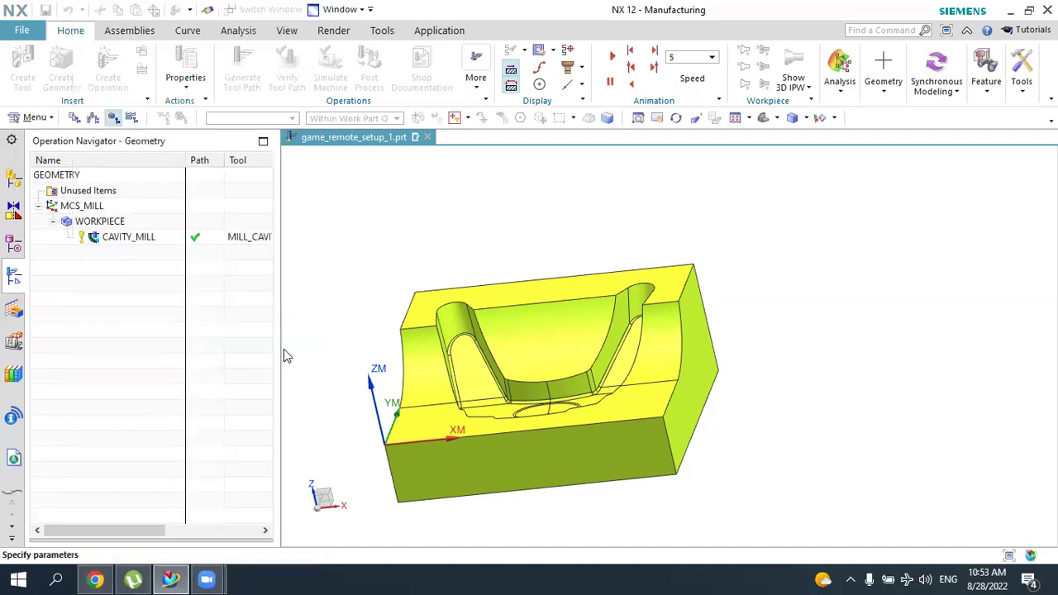
pyautogui.moveTo(748, 342); pyautogui.dragTo(727, 342, button='middle')
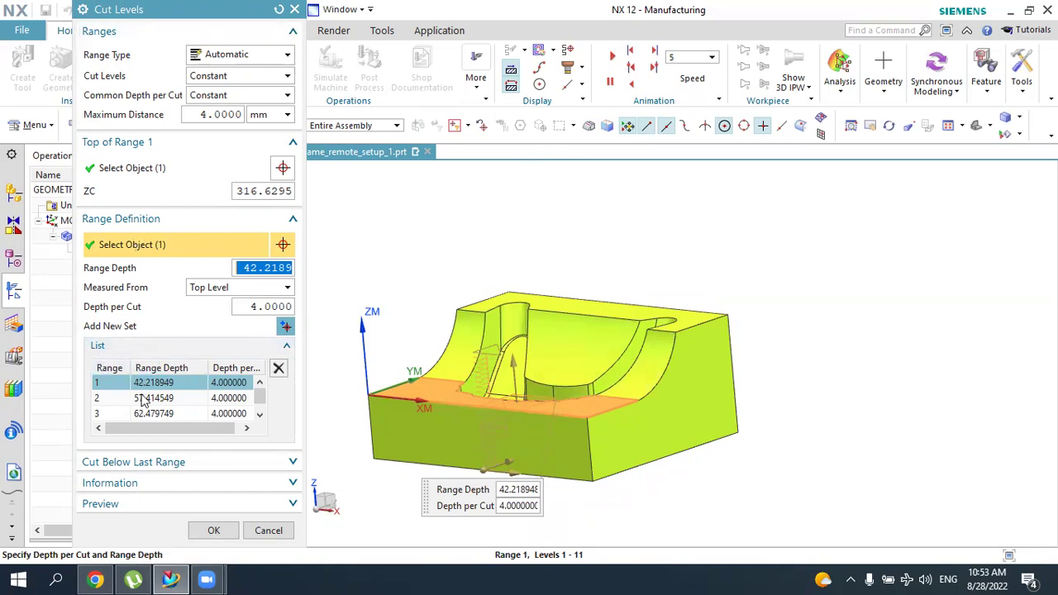
pyautogui.click(259, 413)
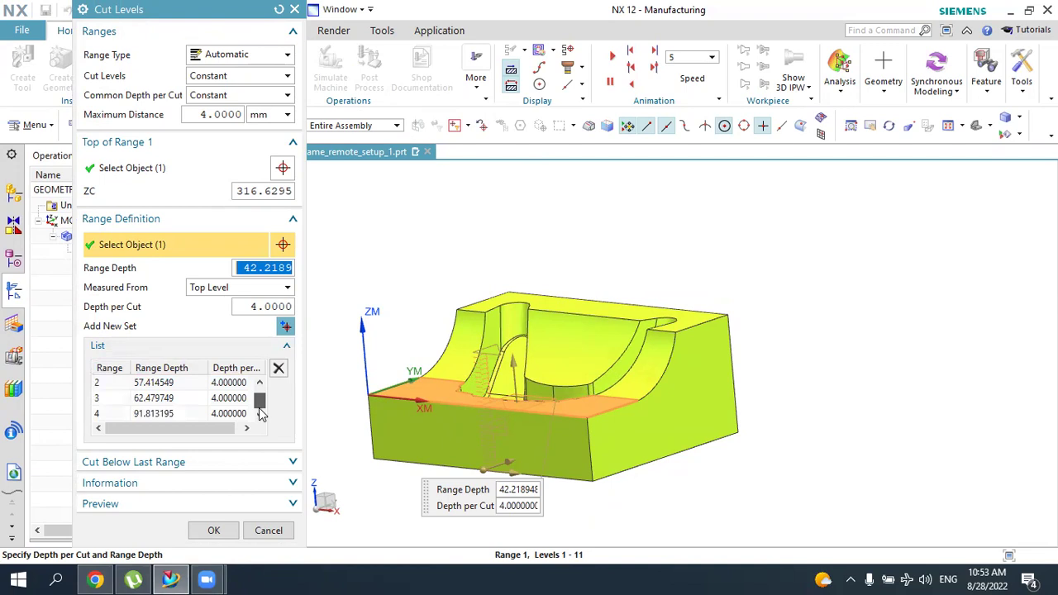
pyautogui.click(163, 414)
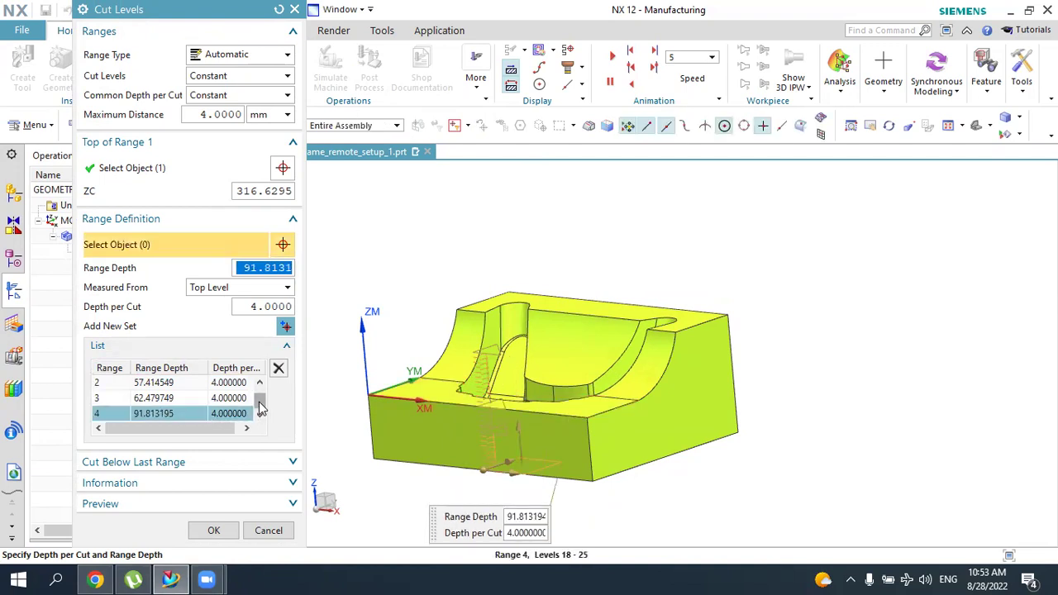
pyautogui.scroll(1, 161, 401)
pyautogui.click(169, 383)
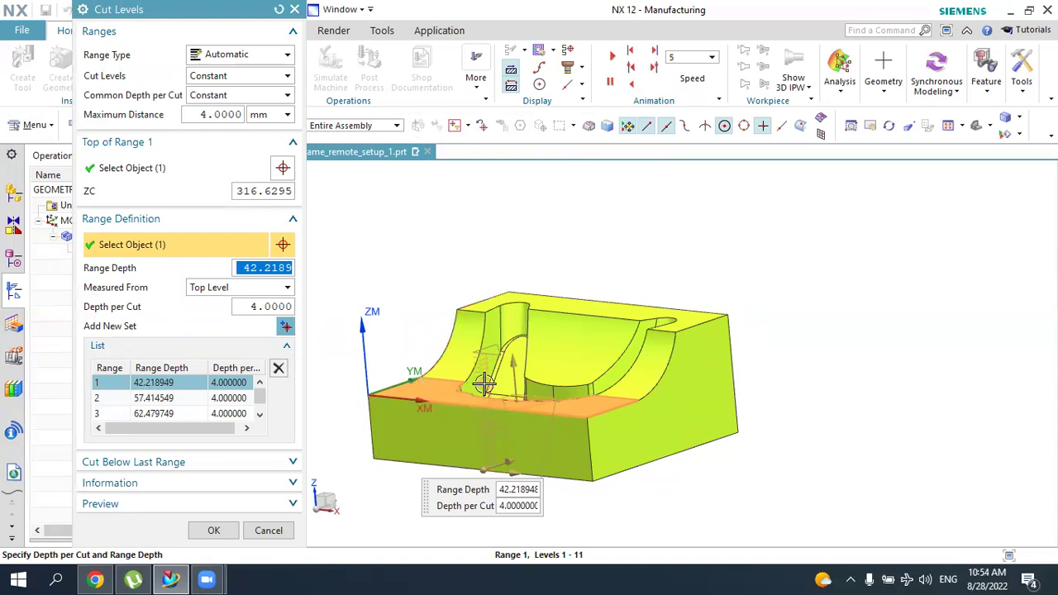
# - Go through cut ranges 2, 3 and 4 and examine the corresponding levels in the cavity
pyautogui.click(164, 400)
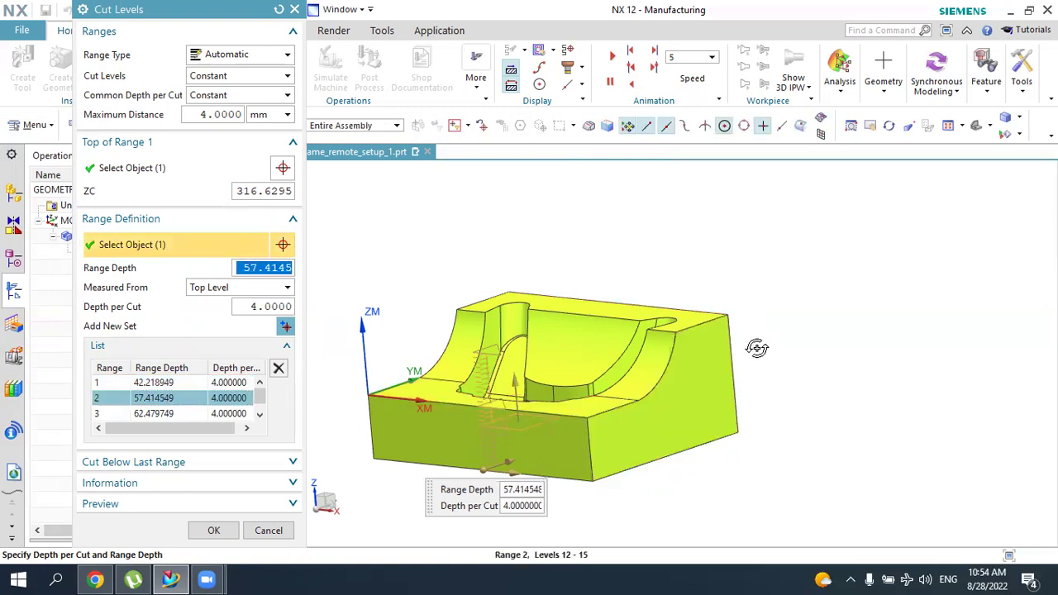
pyautogui.moveTo(768, 355); pyautogui.dragTo(600, 401, button='middle')
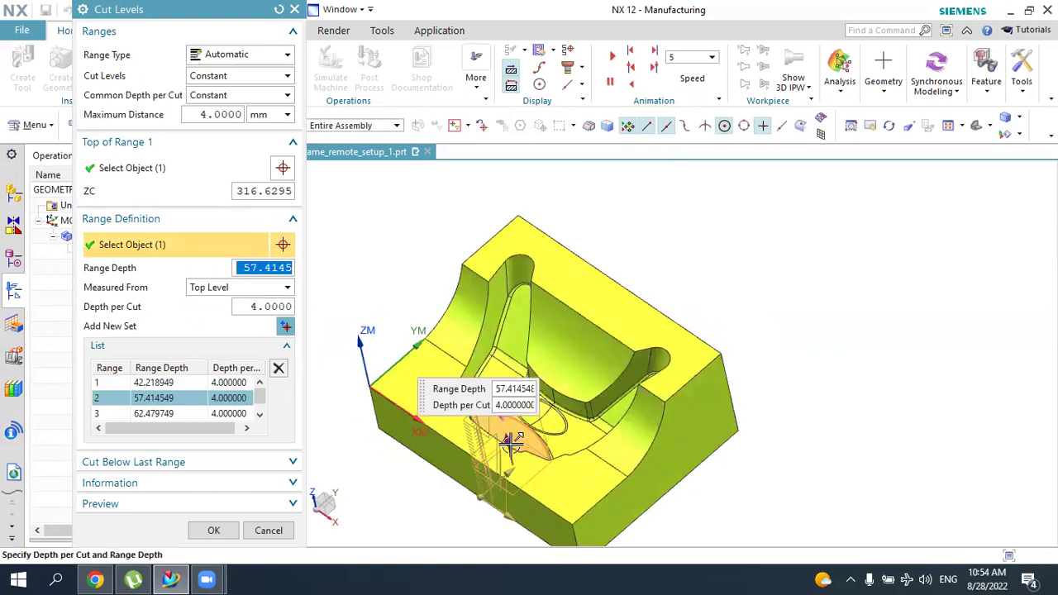
pyautogui.click(159, 414)
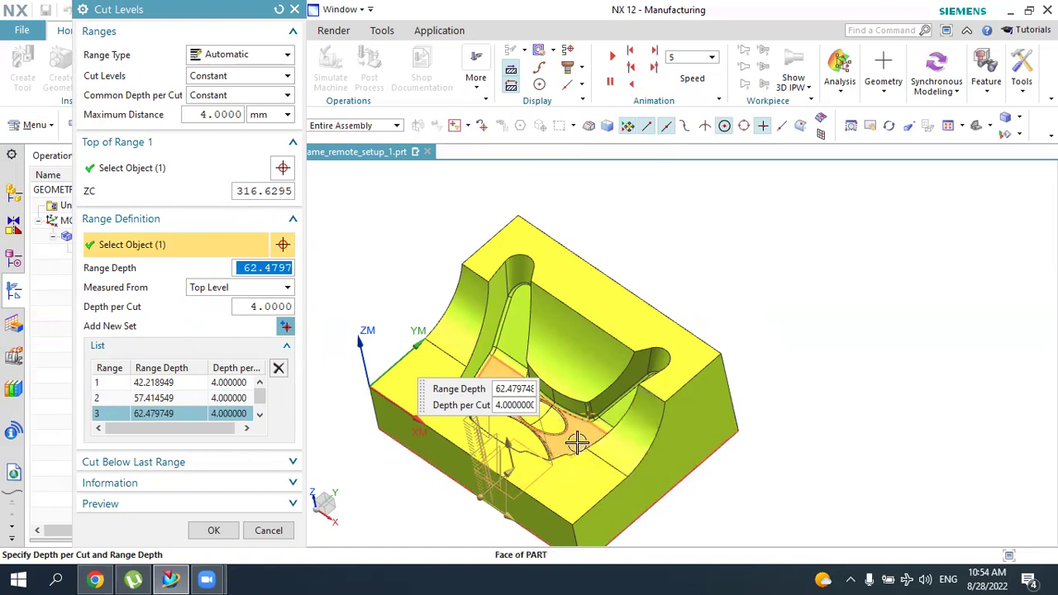
pyautogui.click(260, 412)
pyautogui.click(159, 413)
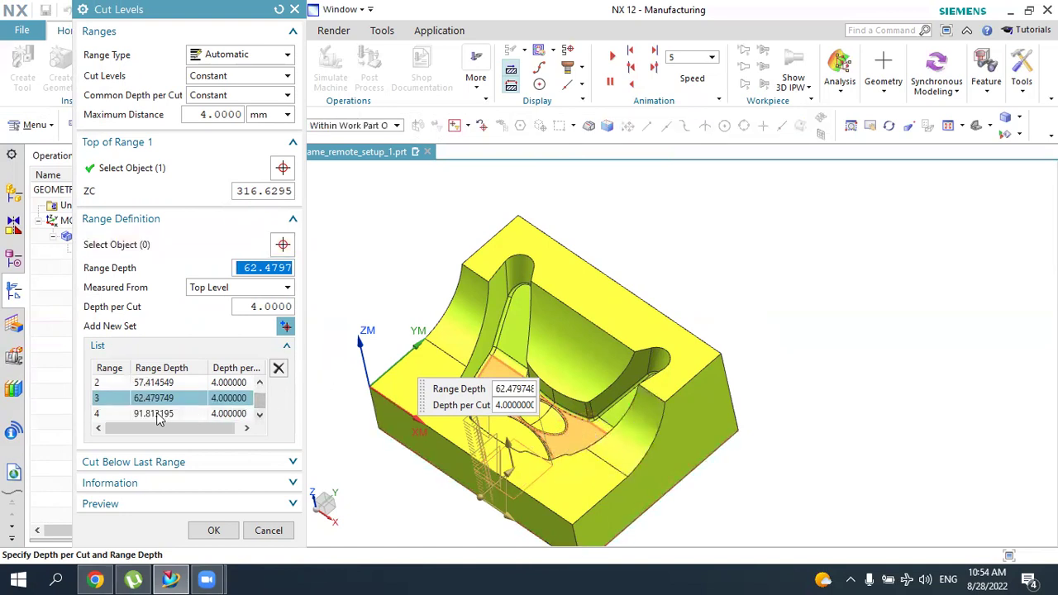
pyautogui.moveTo(793, 413); pyautogui.dragTo(822, 420, button='middle')
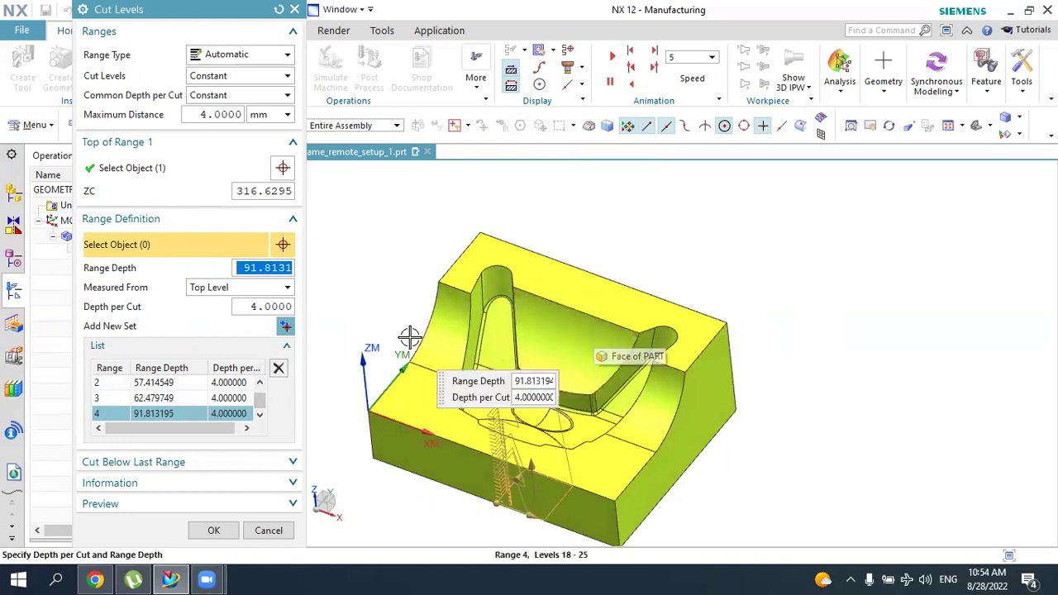
# - Compare the faces that define ranges 2 and 3 up close, and accept the cut levels without edits
pyautogui.click(143, 382)
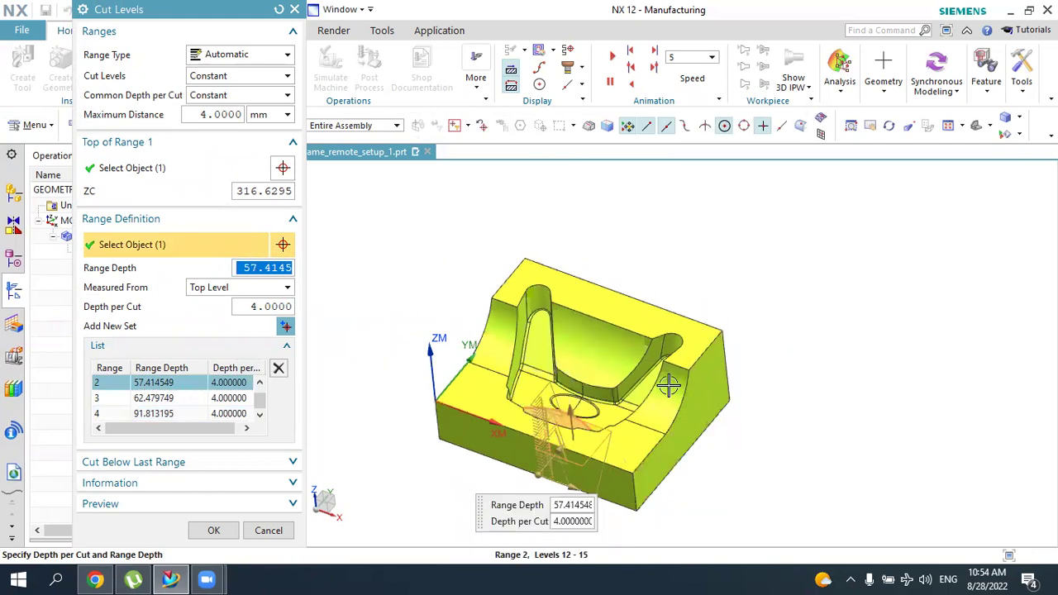
pyautogui.scroll(3, 531, 429)
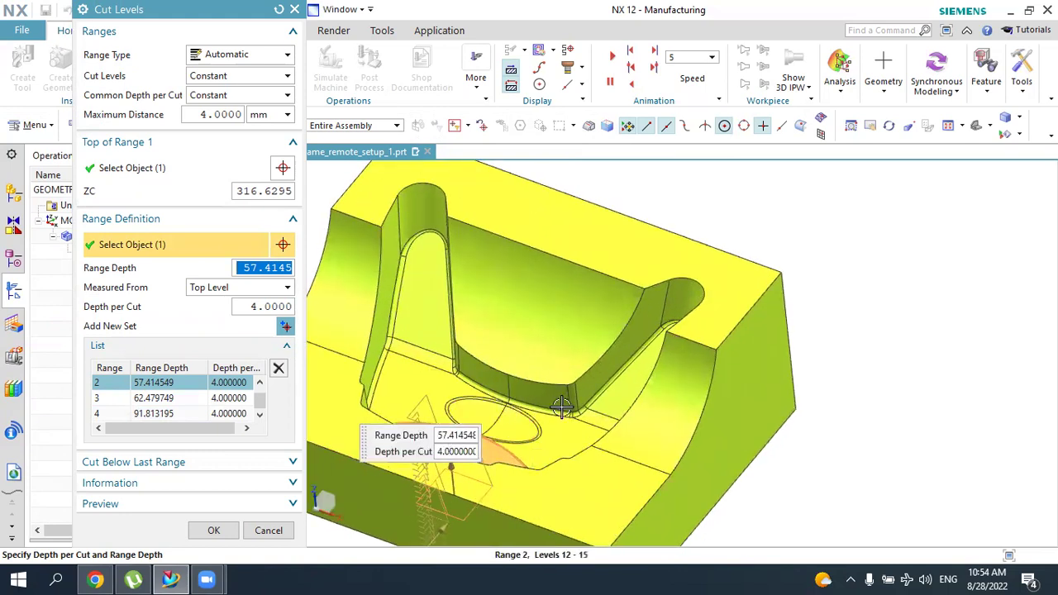
pyautogui.click(172, 403)
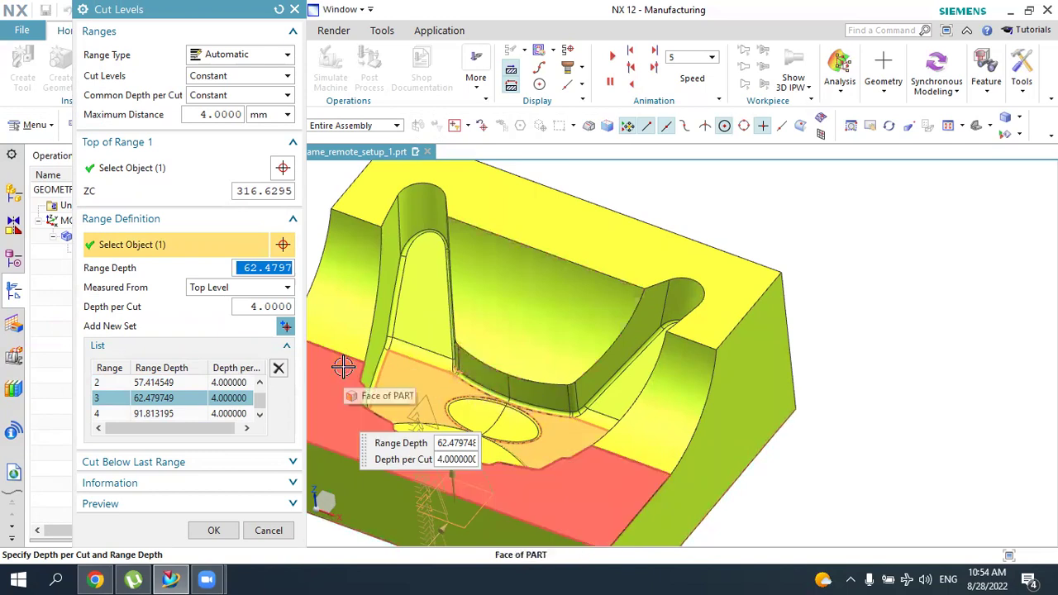
pyautogui.click(172, 383)
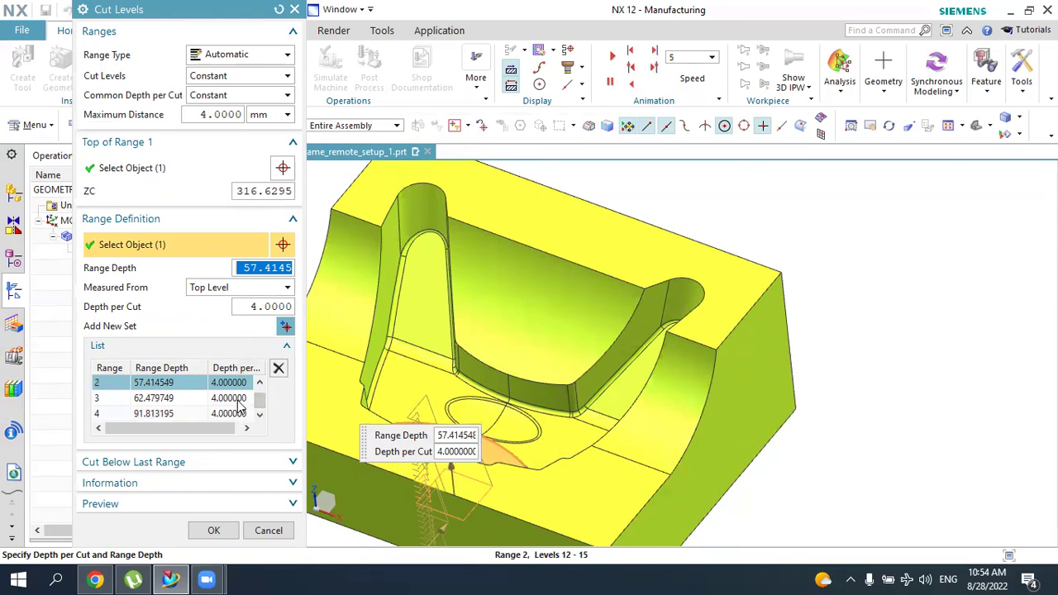
pyautogui.click(213, 530)
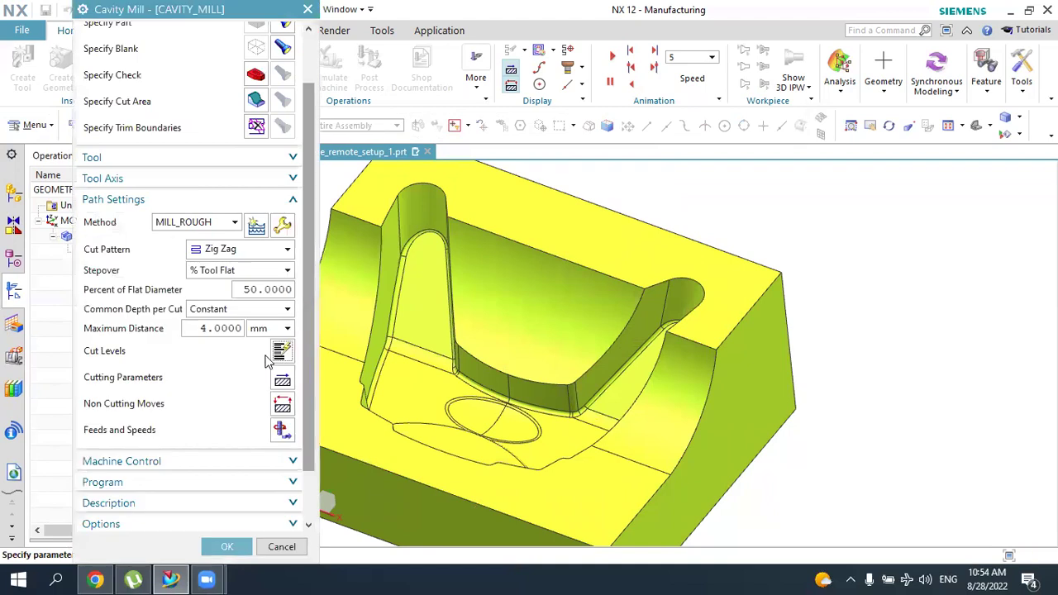
# - Reopen the cut levels and set the depth per cut of range 2 to 2 mm
pyautogui.moveTo(219, 328); pyautogui.dragTo(198, 329)
pyautogui.middleClick(283, 356)
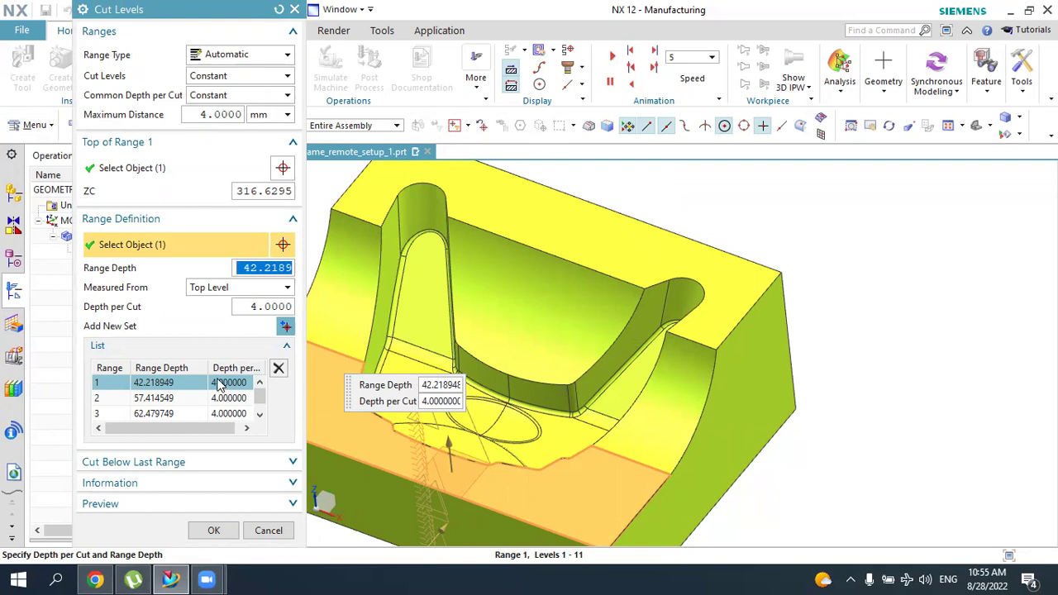
pyautogui.click(257, 307)
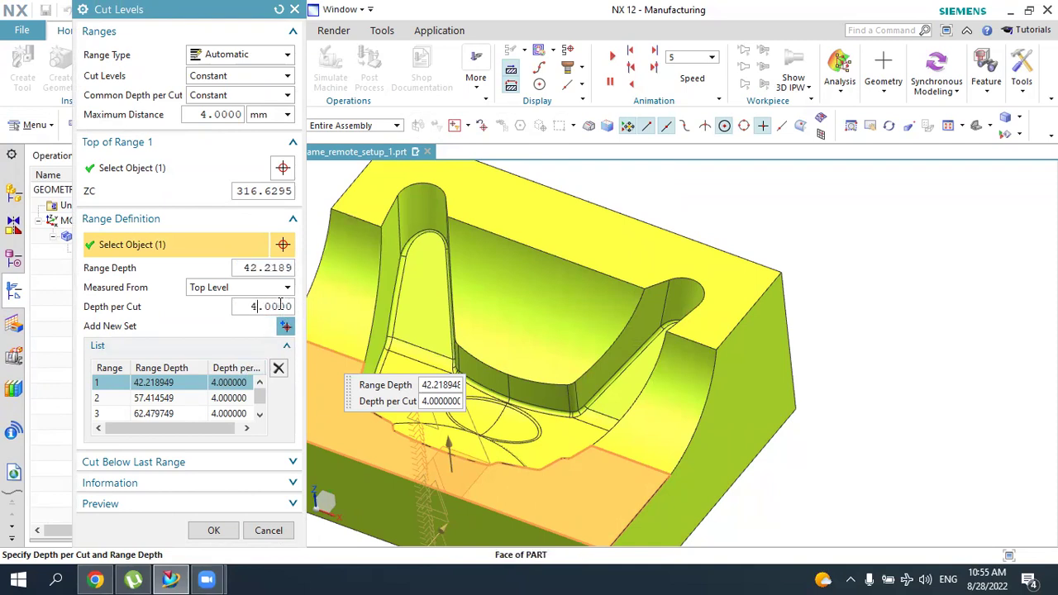
pyautogui.doubleClick(280, 305)
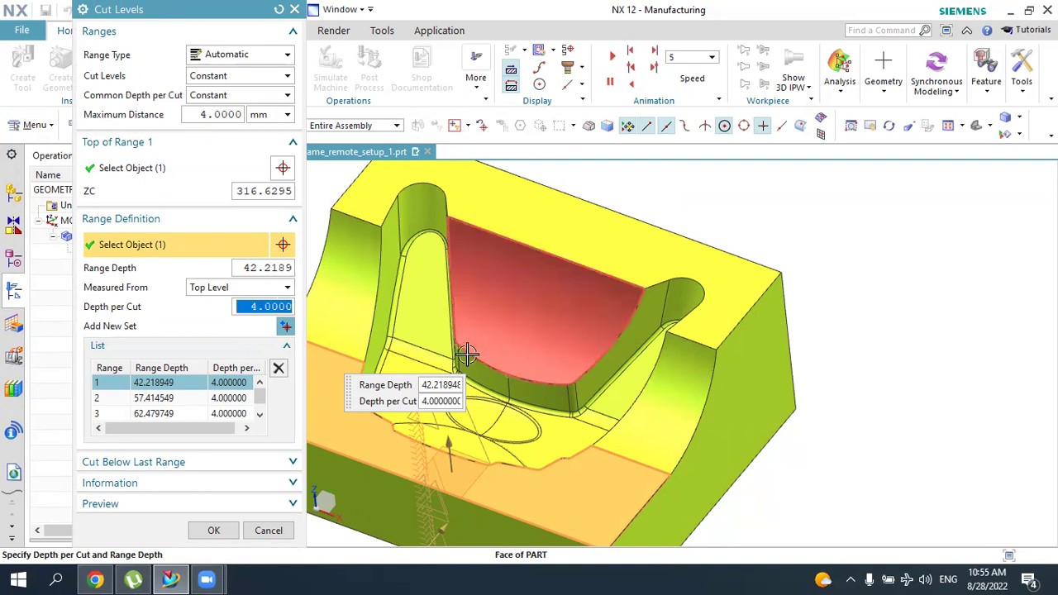
pyautogui.click(186, 398)
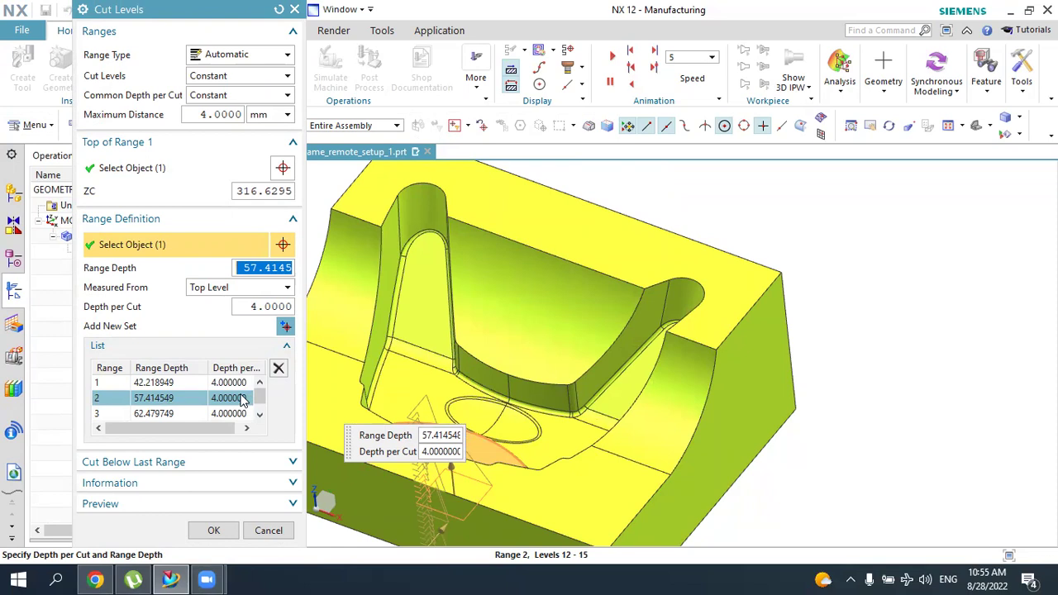
pyautogui.click(268, 306)
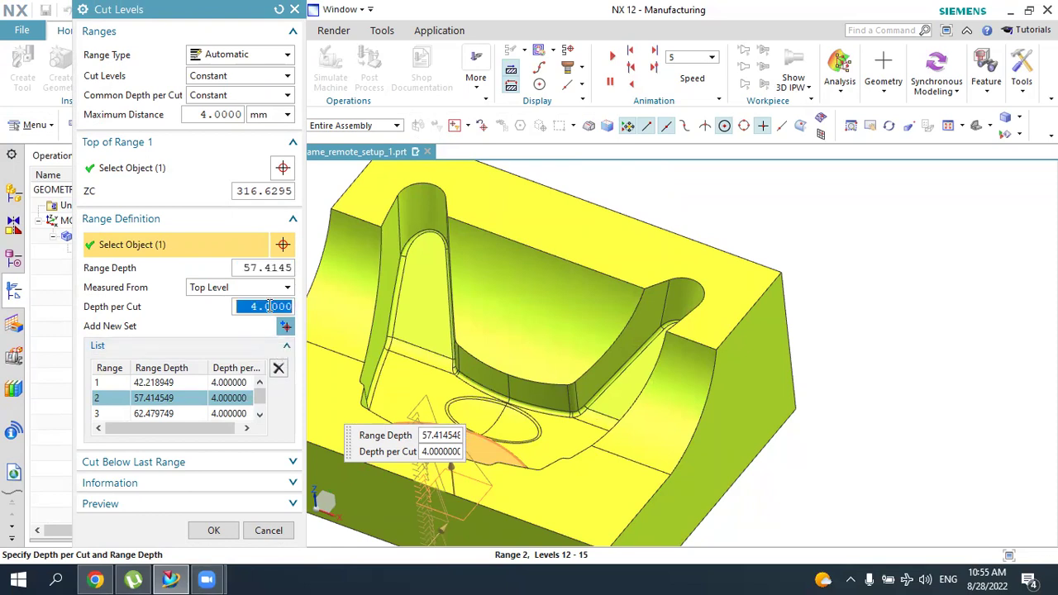
pyautogui.write('2')
pyautogui.press('Return')
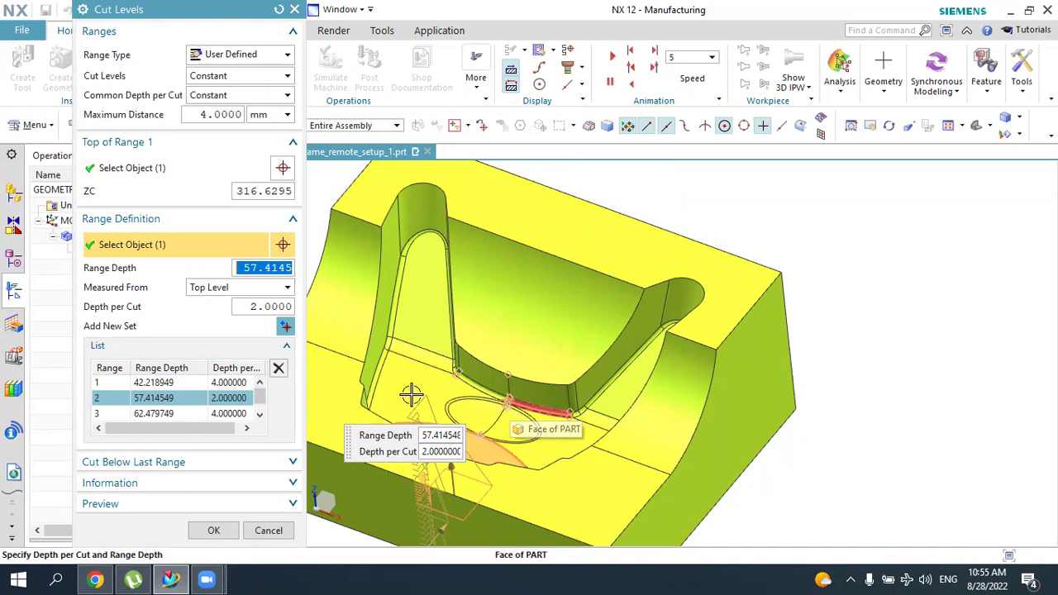
# - Review the depth and depth per cut of the remaining cut ranges and compare ranges 1 and 2 on the block
pyautogui.scroll(-1, 227, 402)
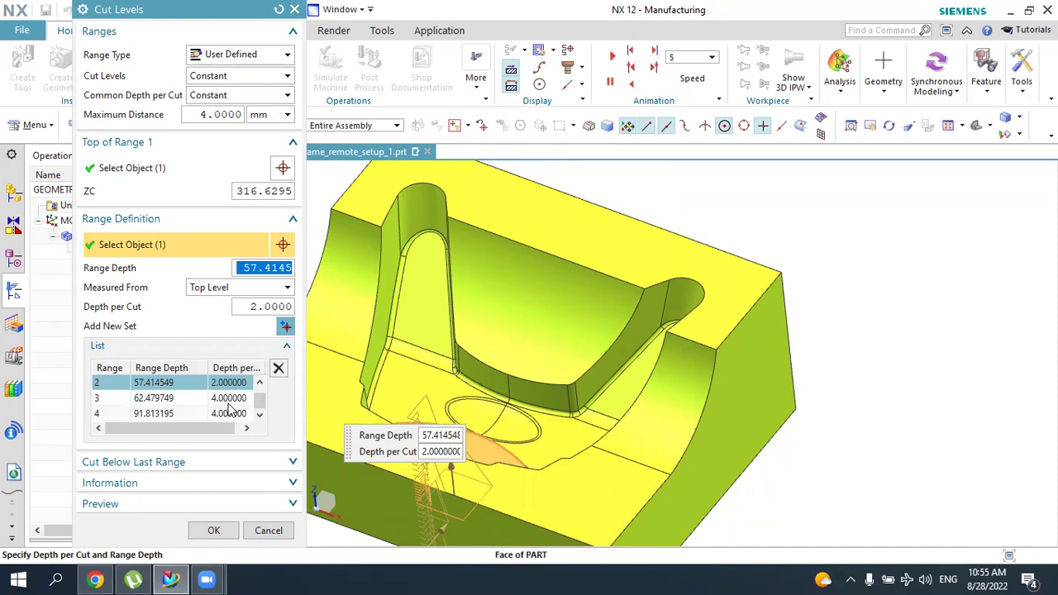
pyautogui.click(229, 400)
pyautogui.click(229, 414)
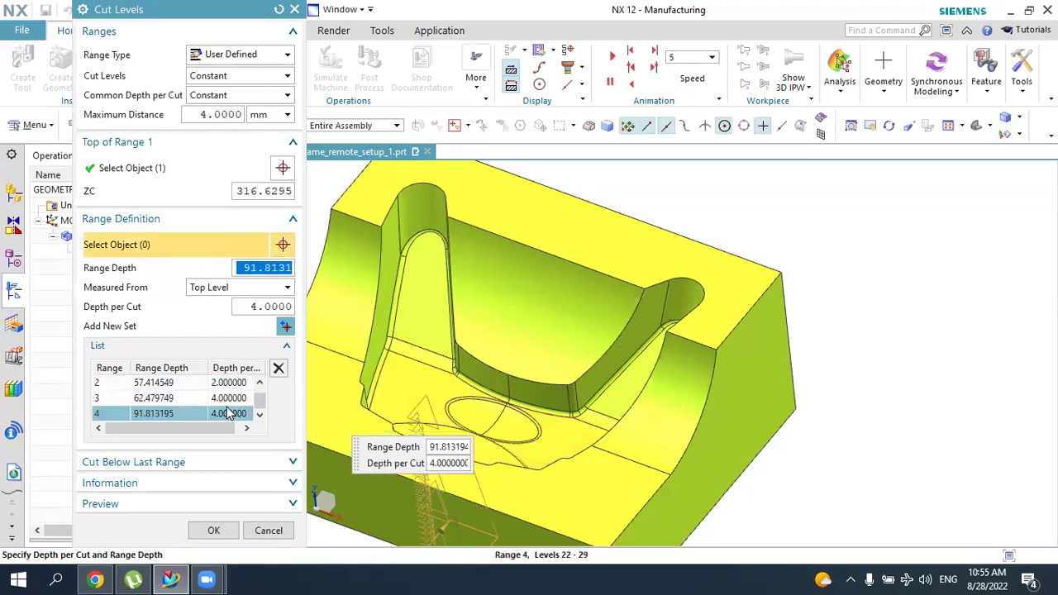
pyautogui.scroll(1, 229, 411)
pyautogui.click(229, 382)
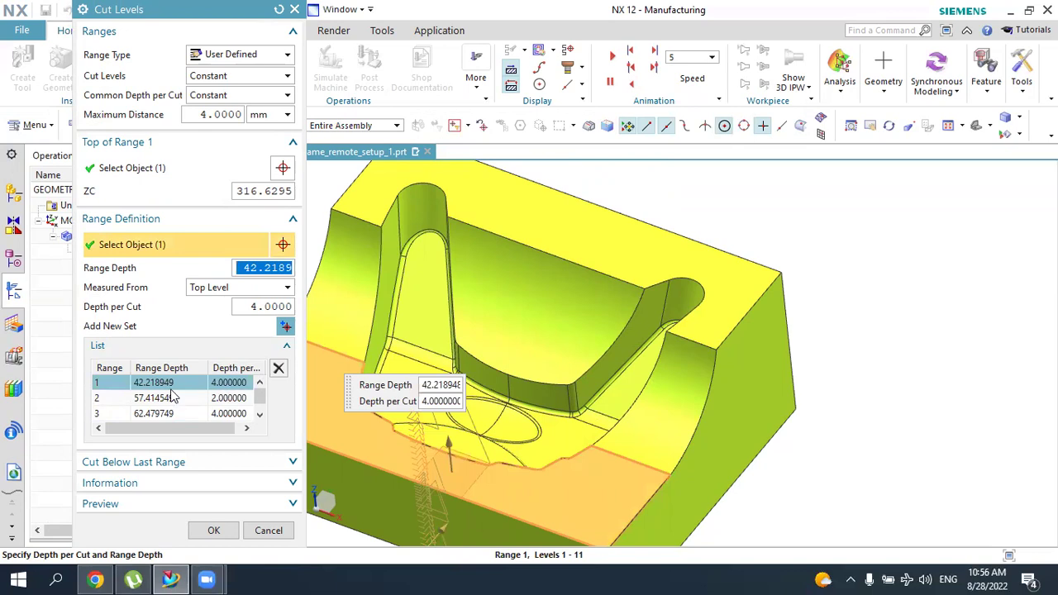
pyautogui.click(155, 397)
pyautogui.click(156, 382)
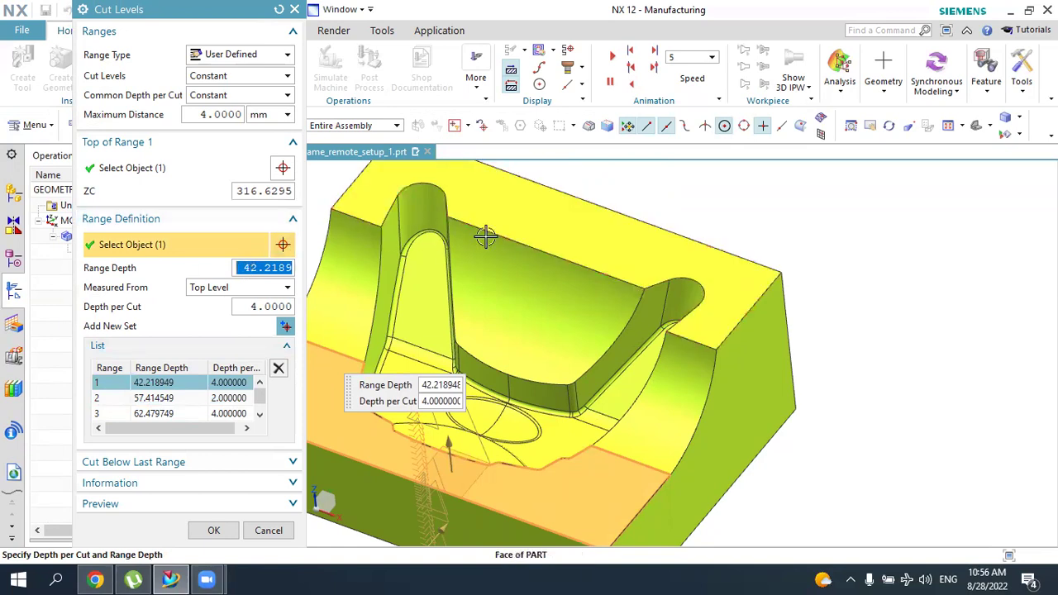
# - Try redefining range 1 with the block's top face and range 2 with the lower flat face, and discard the cut level changes
pyautogui.click(539, 224)
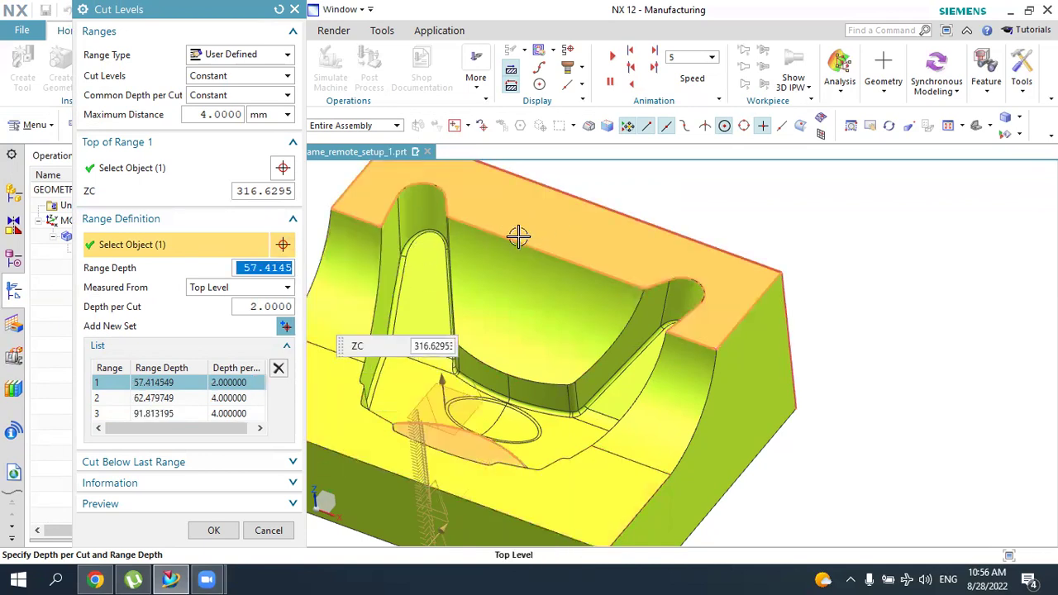
pyautogui.click(148, 399)
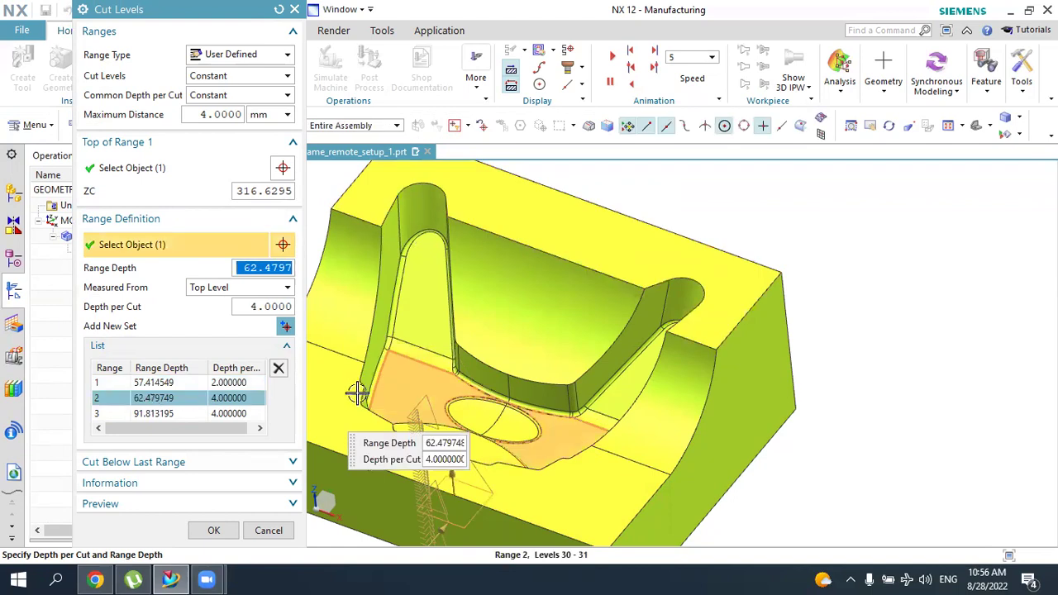
pyautogui.click(321, 374)
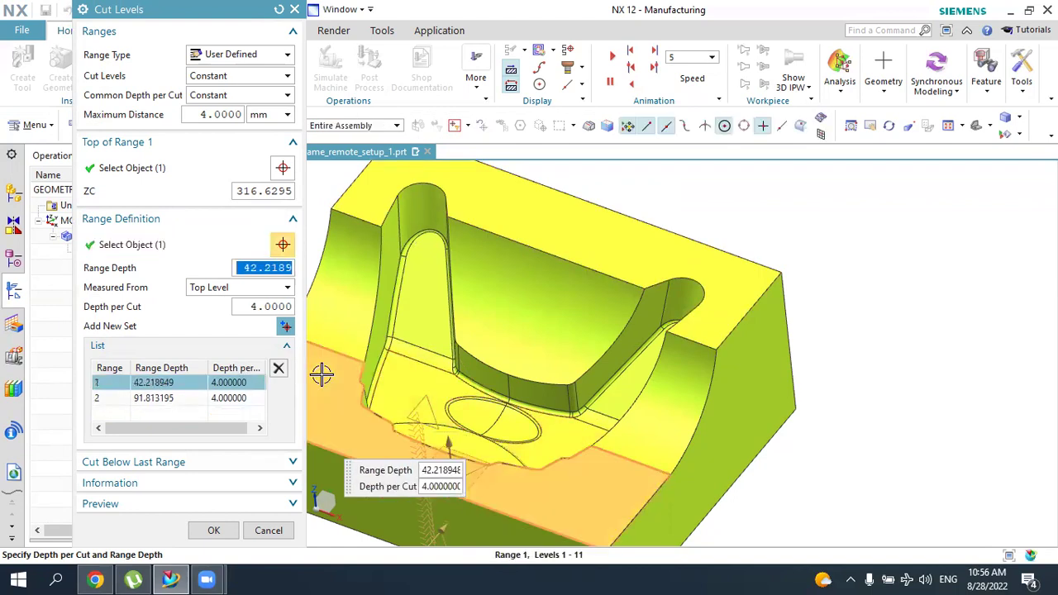
pyautogui.click(151, 400)
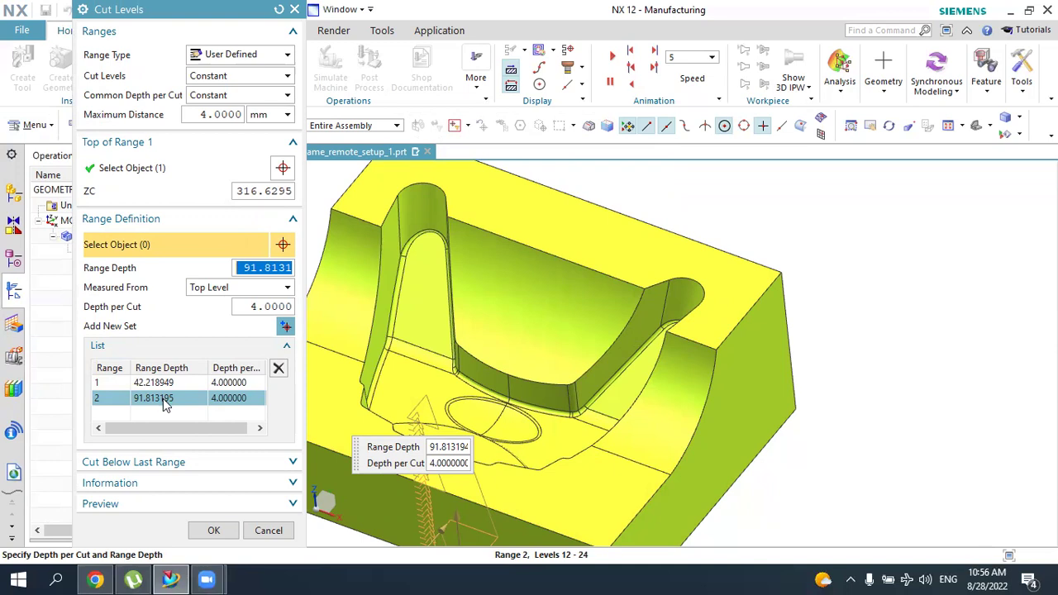
pyautogui.click(268, 530)
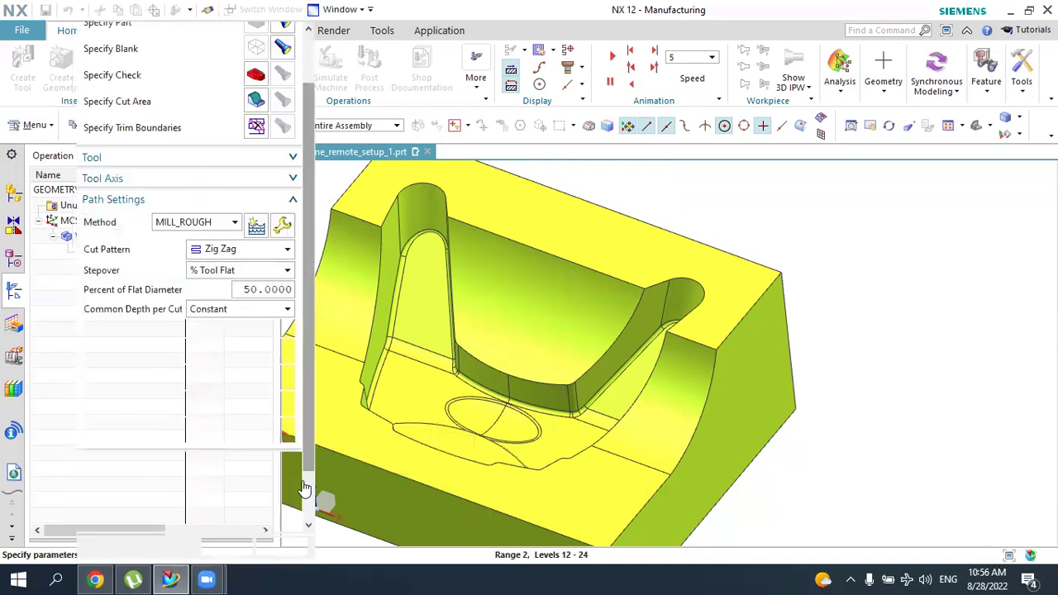
# - Reopen the cut levels and compare the block faces that define ranges 1, 2 and 3
pyautogui.click(282, 351)
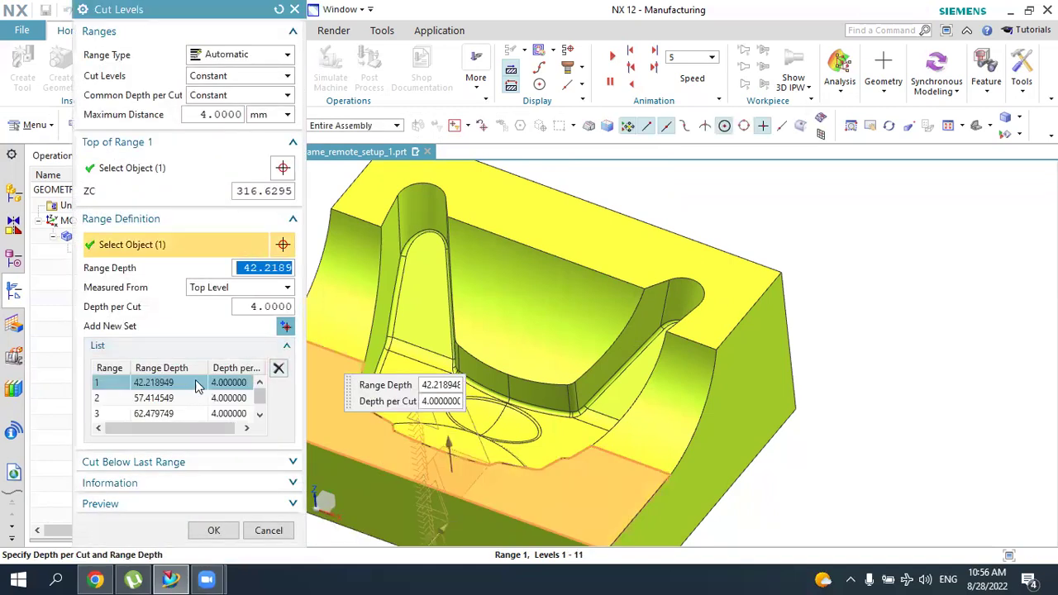
pyautogui.click(260, 413)
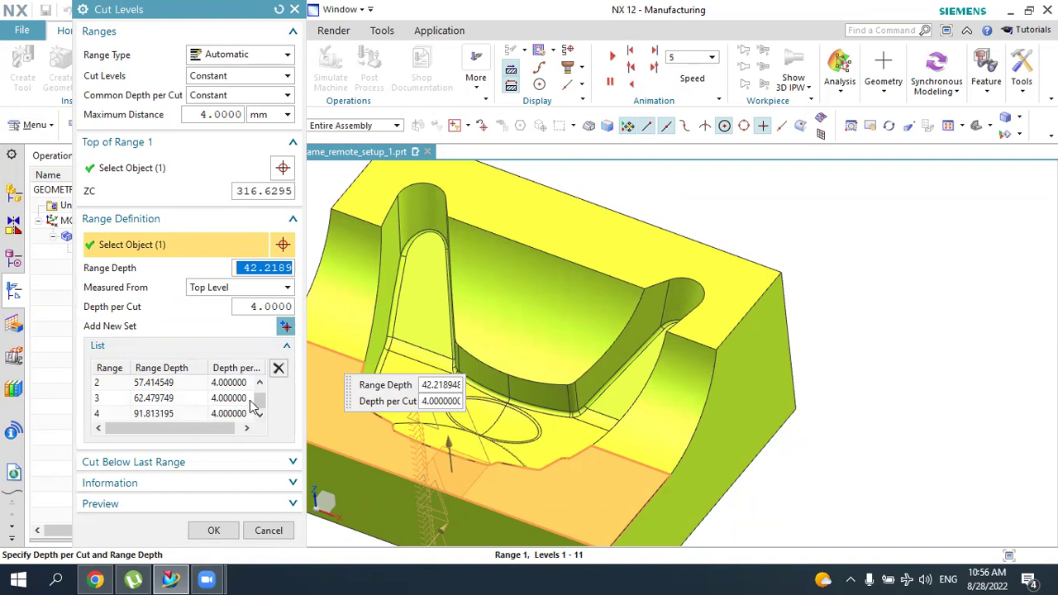
pyautogui.scroll(1, 258, 403)
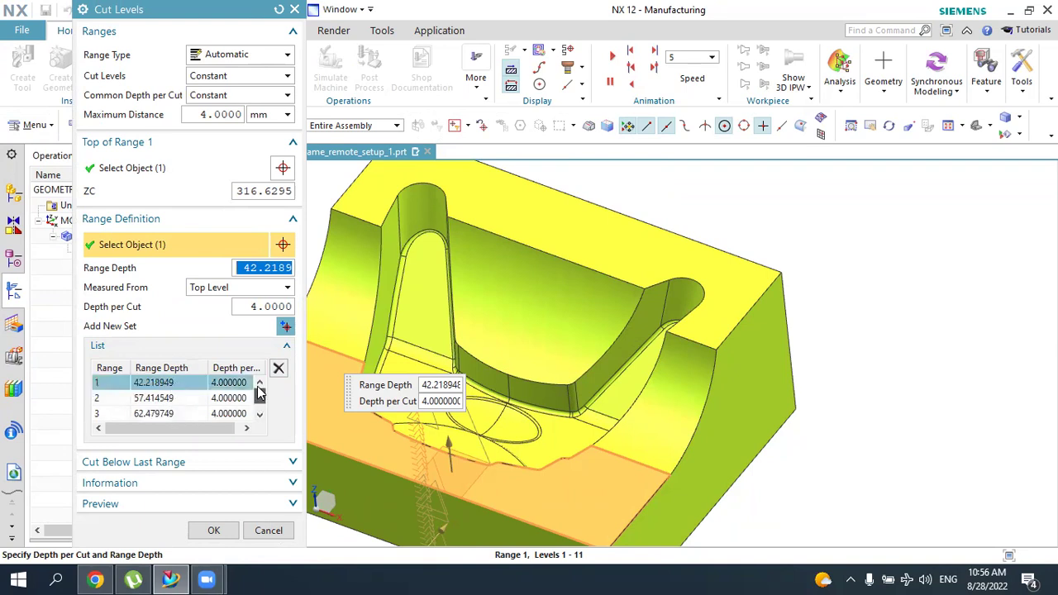
pyautogui.click(170, 402)
pyautogui.click(154, 416)
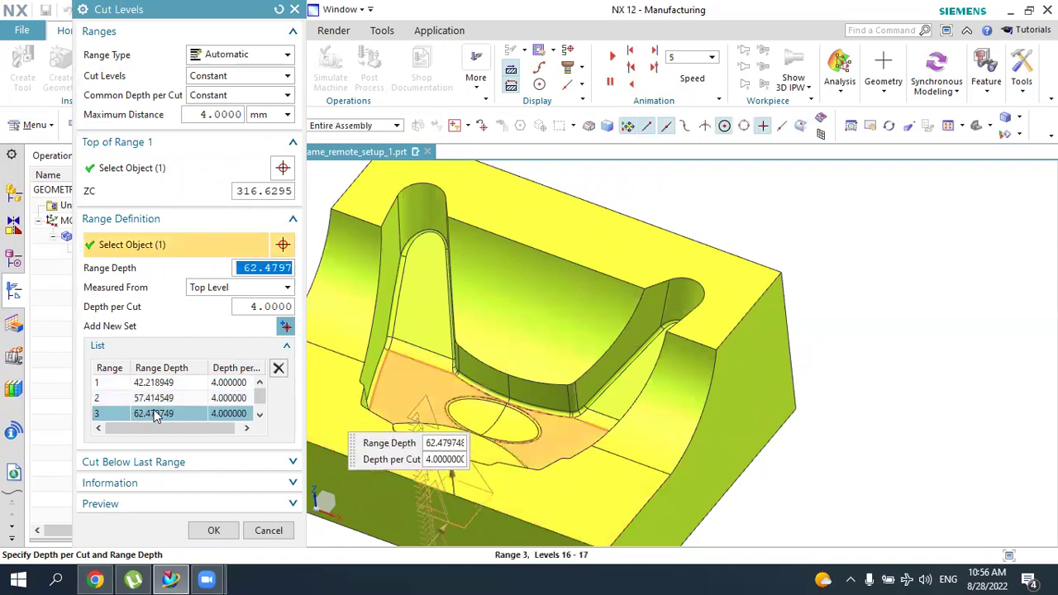
pyautogui.click(157, 396)
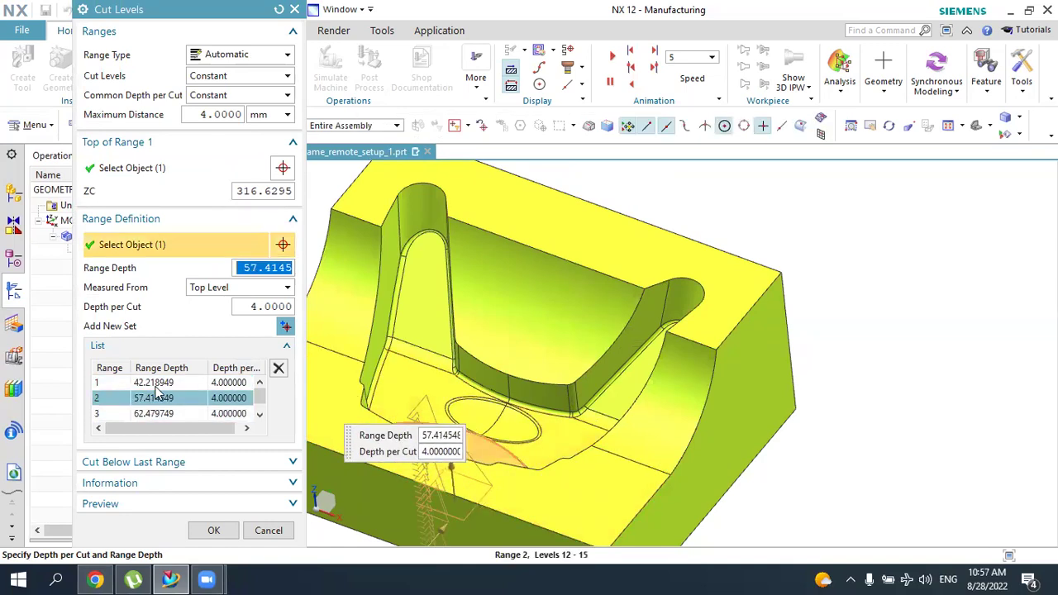
pyautogui.click(157, 383)
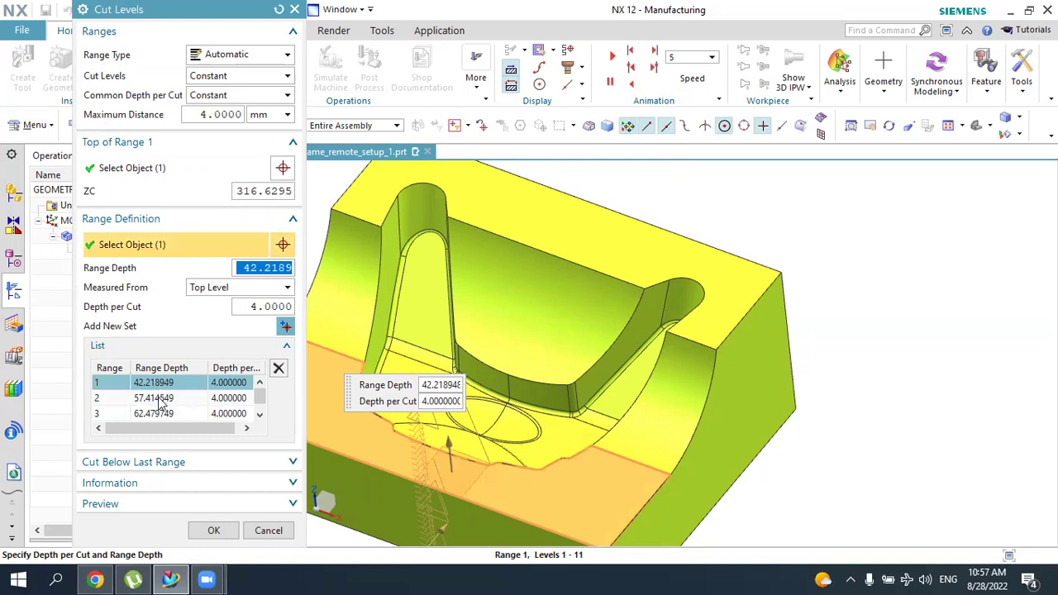
# - Inspect the full range depth value of range 1, review the remaining ranges, and accept the cut levels
pyautogui.moveTo(258, 267); pyautogui.dragTo(314, 273)
pyautogui.click(267, 269)
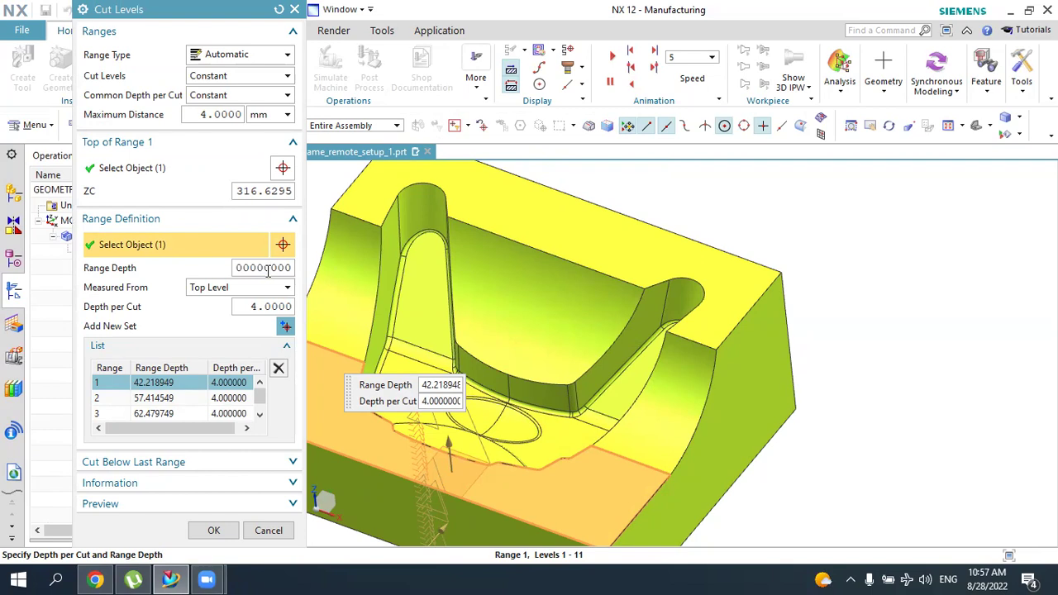
pyautogui.press('Home')
pyautogui.scroll(-1, 114, 401)
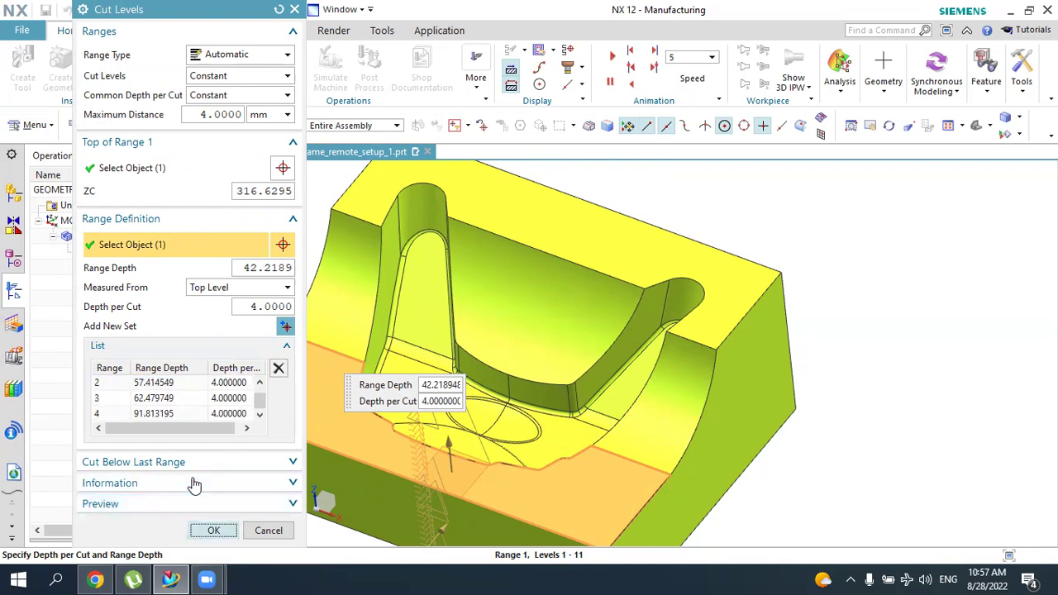
pyautogui.click(213, 529)
# - Generate the cavity mill tool path with the Zig Zag cut pattern and examine it on the block
pyautogui.scroll(1, 779, 429)
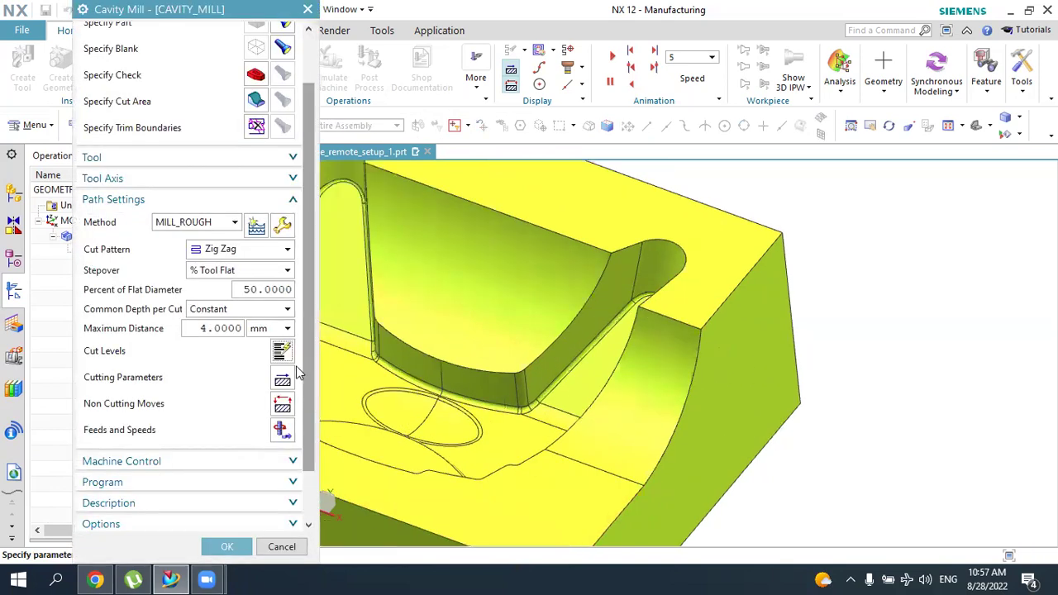
pyautogui.moveTo(308, 354); pyautogui.dragTo(307, 434)
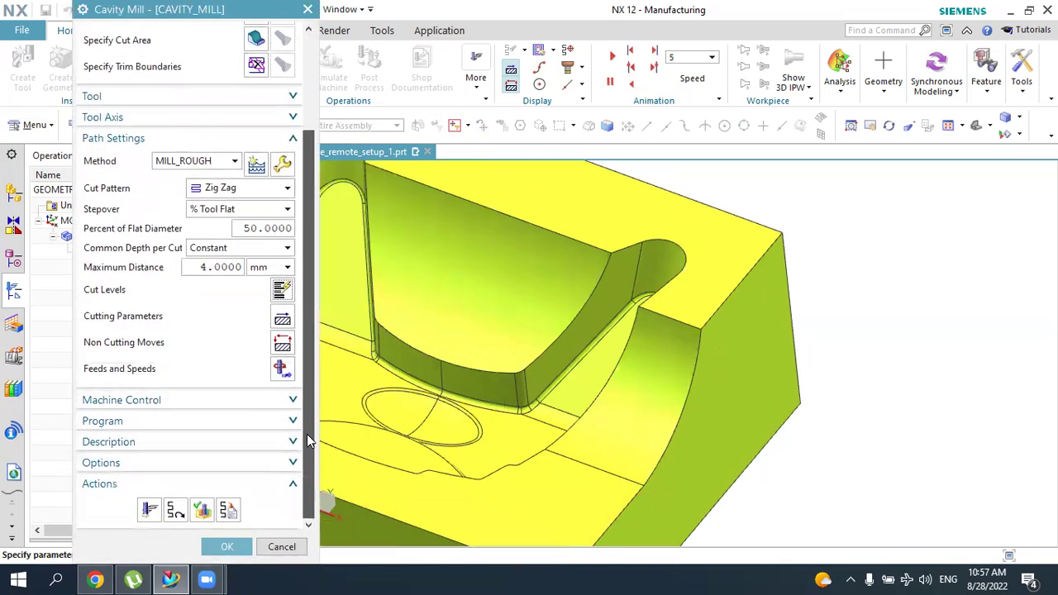
pyautogui.click(149, 510)
pyautogui.middleClick(779, 325)
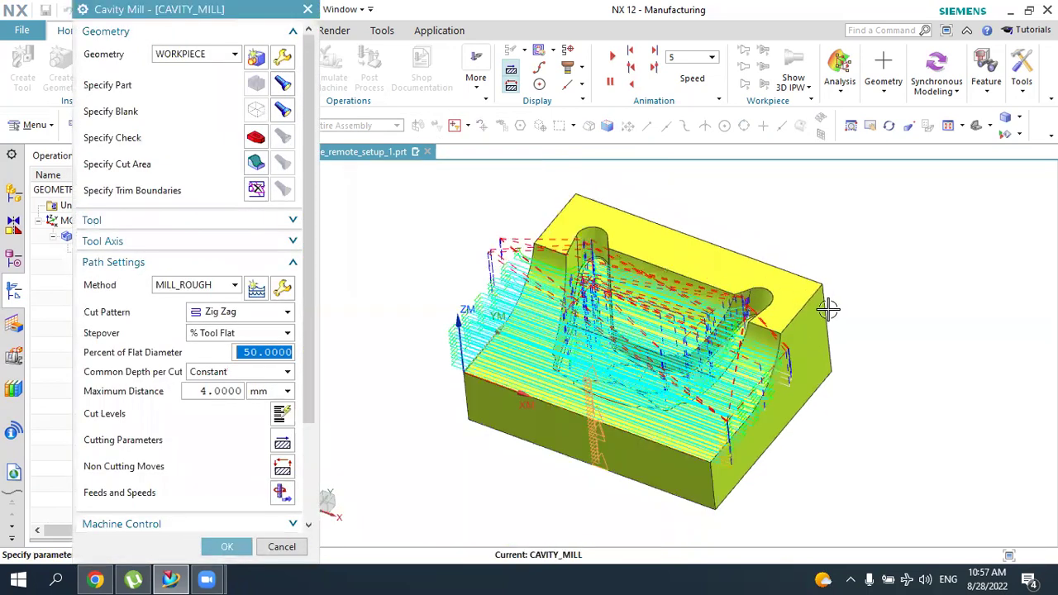
pyautogui.moveTo(829, 310); pyautogui.dragTo(604, 357, button='middle')
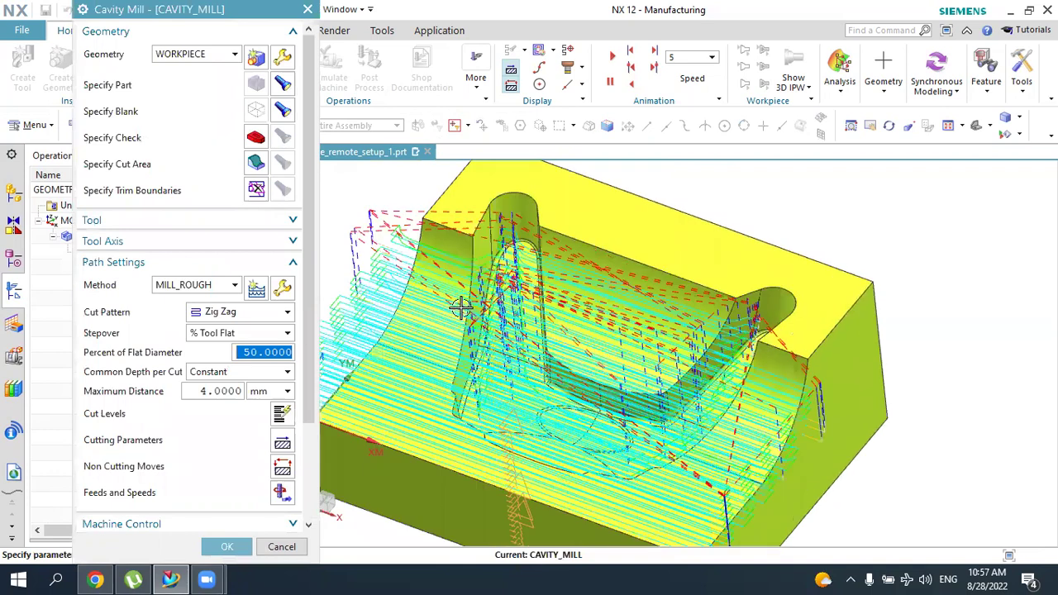
pyautogui.moveTo(459, 305); pyautogui.dragTo(479, 318, button='middle')
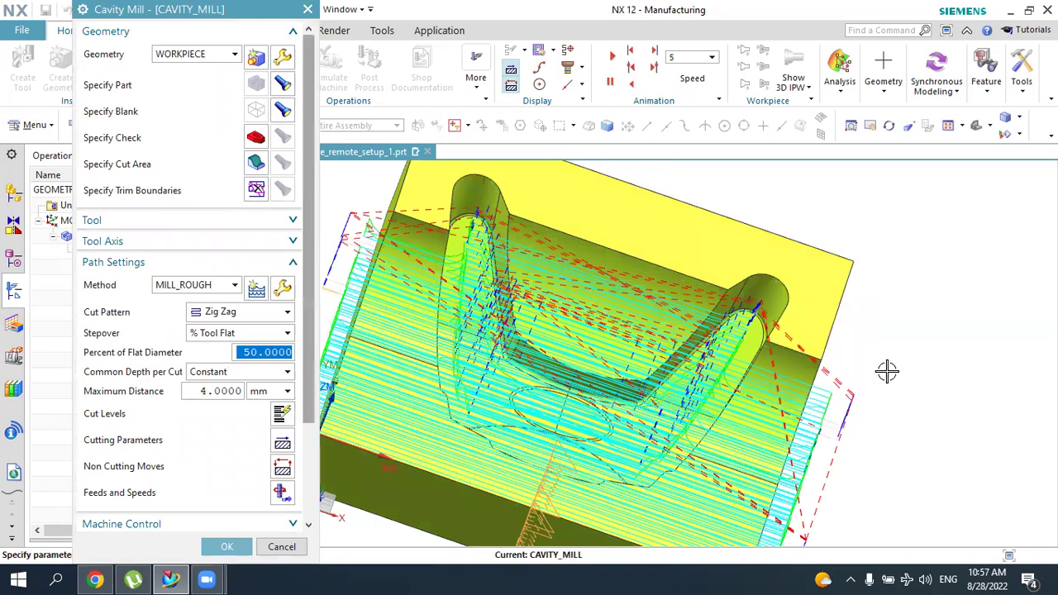
# - Change the cut pattern to Zig, regenerate the tool path, and examine its cutting and rapid moves on the block
pyautogui.click(230, 314)
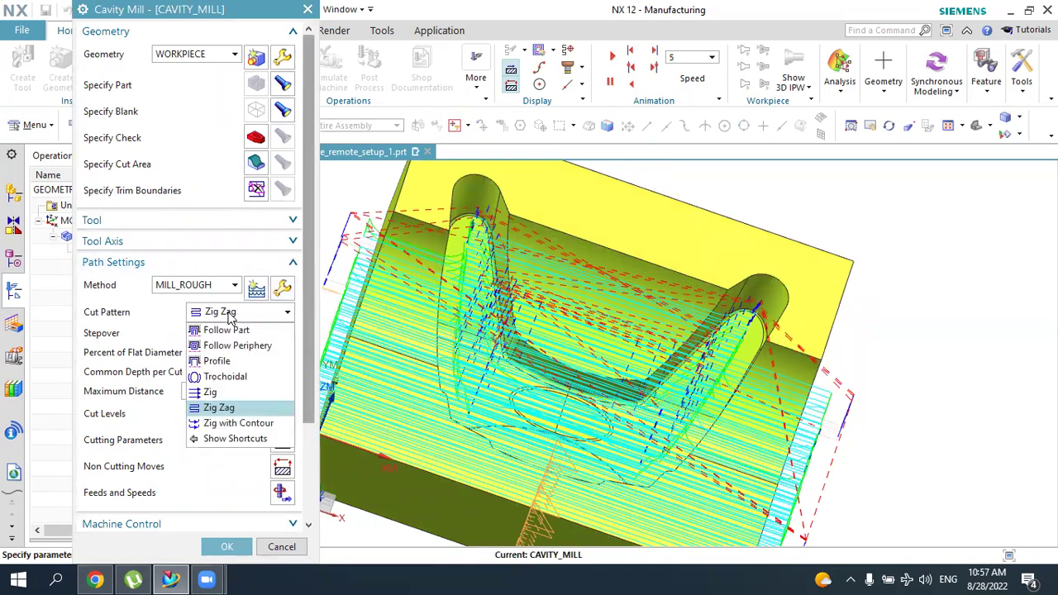
pyautogui.click(210, 391)
pyautogui.scroll(-3, 207, 474)
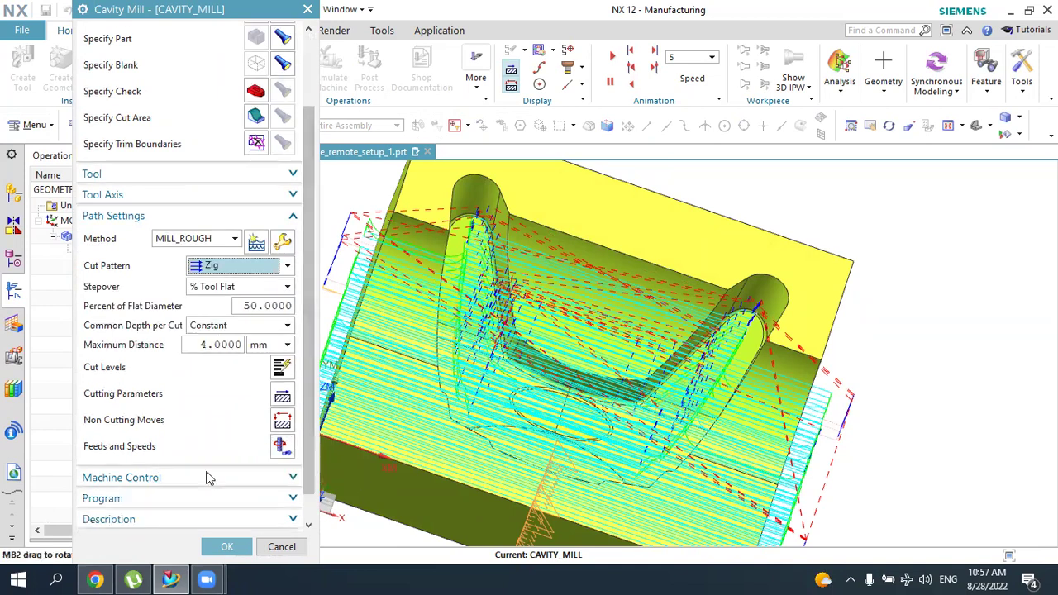
pyautogui.scroll(2, 145, 491)
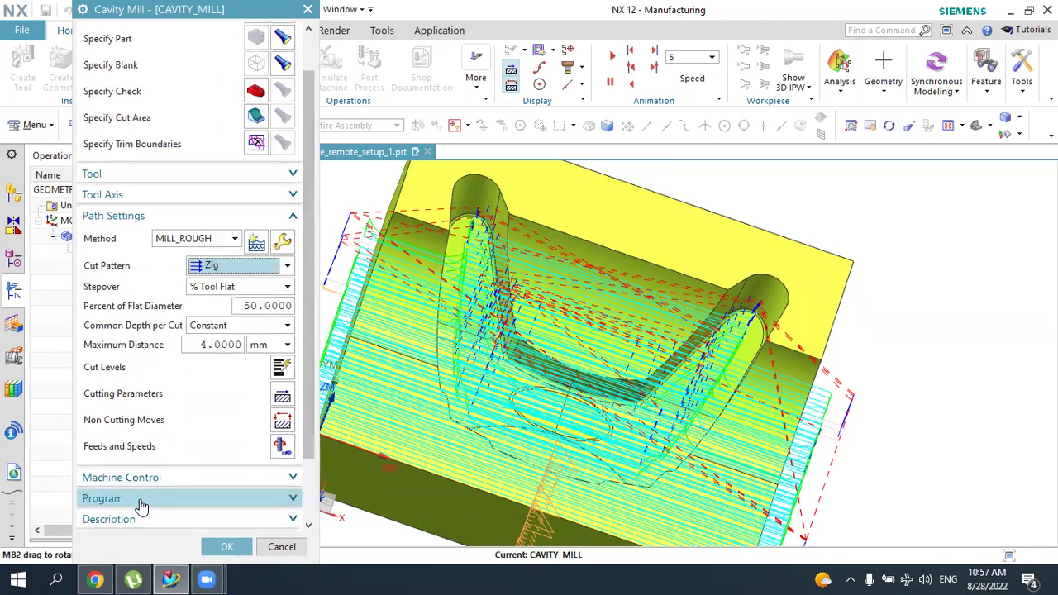
pyautogui.moveTo(304, 427); pyautogui.dragTo(309, 477)
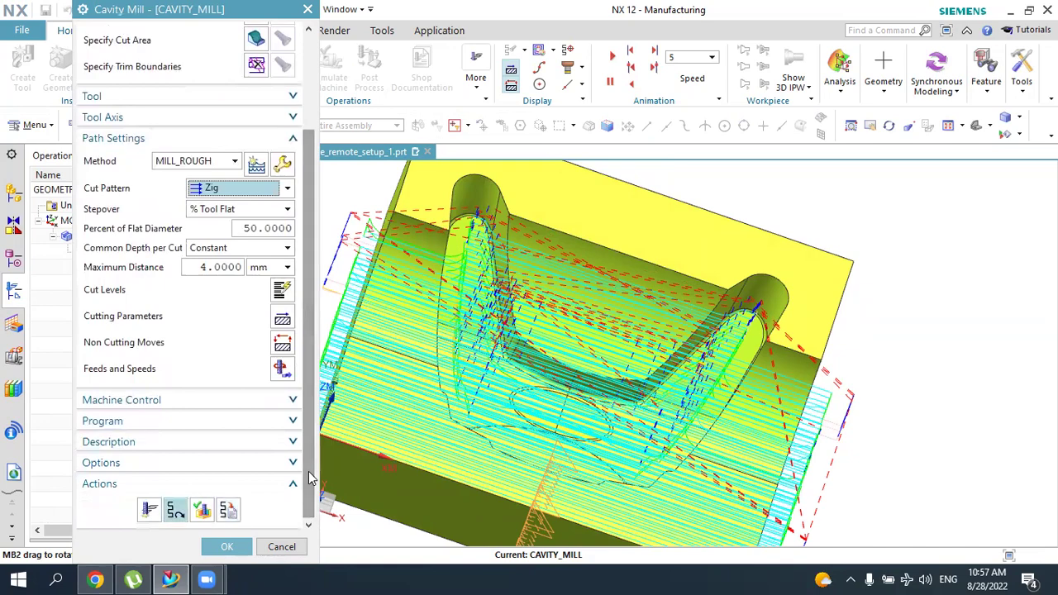
pyautogui.click(150, 509)
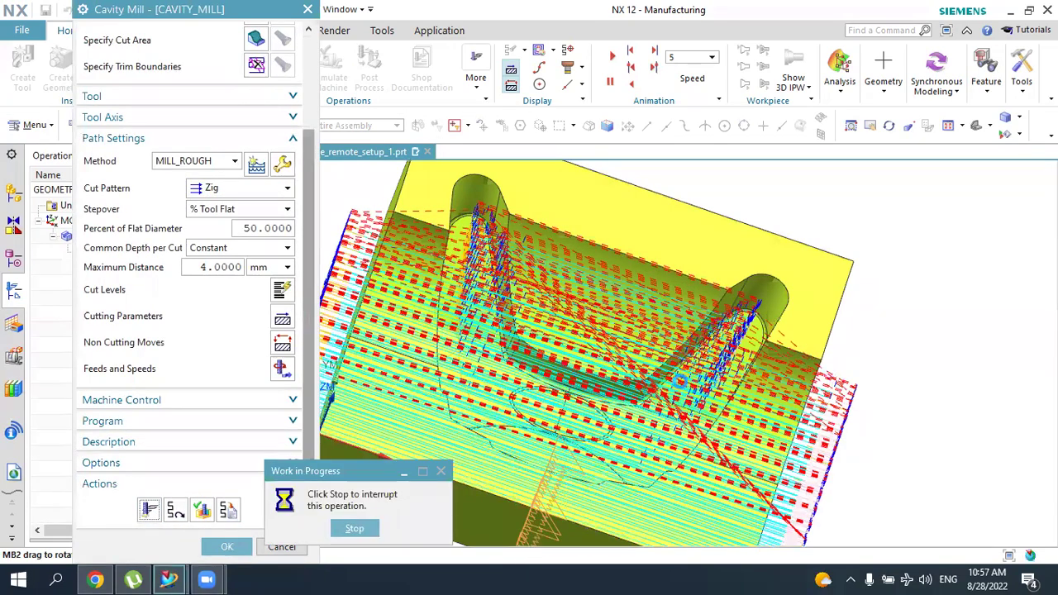
pyautogui.moveTo(709, 385); pyautogui.dragTo(658, 223, button='middle')
pyautogui.scroll(-3, 687, 453)
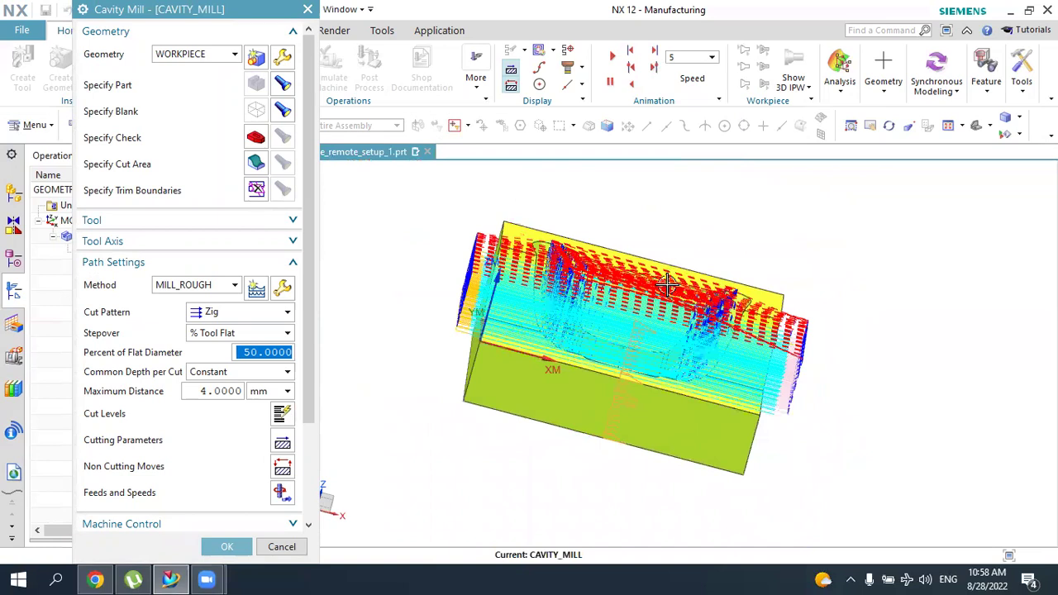
pyautogui.scroll(2, 668, 283)
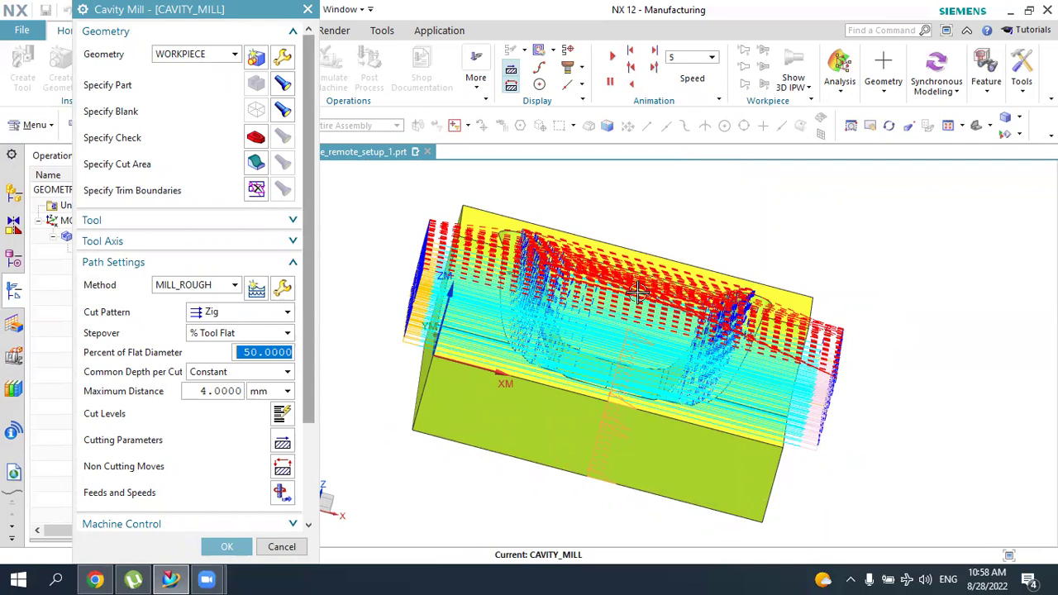
# - Set the cut pattern back to Zig Zag and view the displayed path from the block's front
pyautogui.click(231, 314)
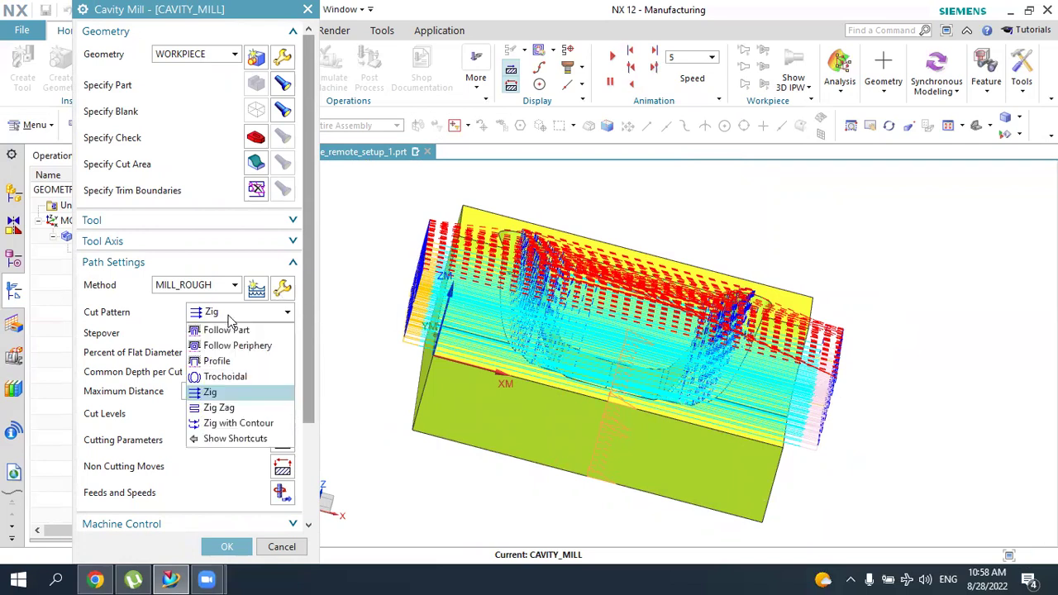
pyautogui.click(221, 408)
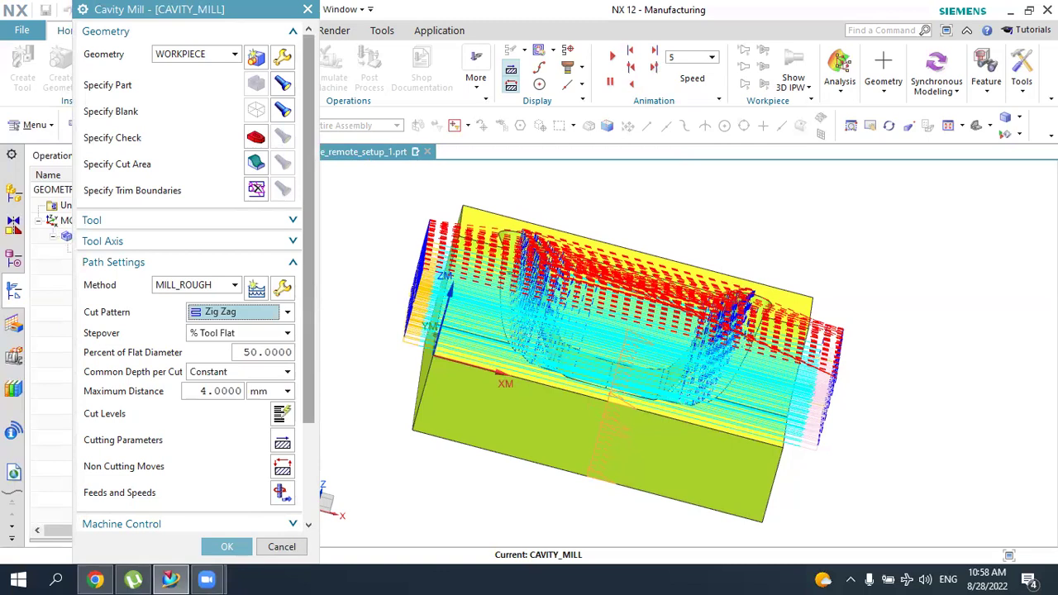
pyautogui.moveTo(912, 375); pyautogui.dragTo(892, 393, button='middle')
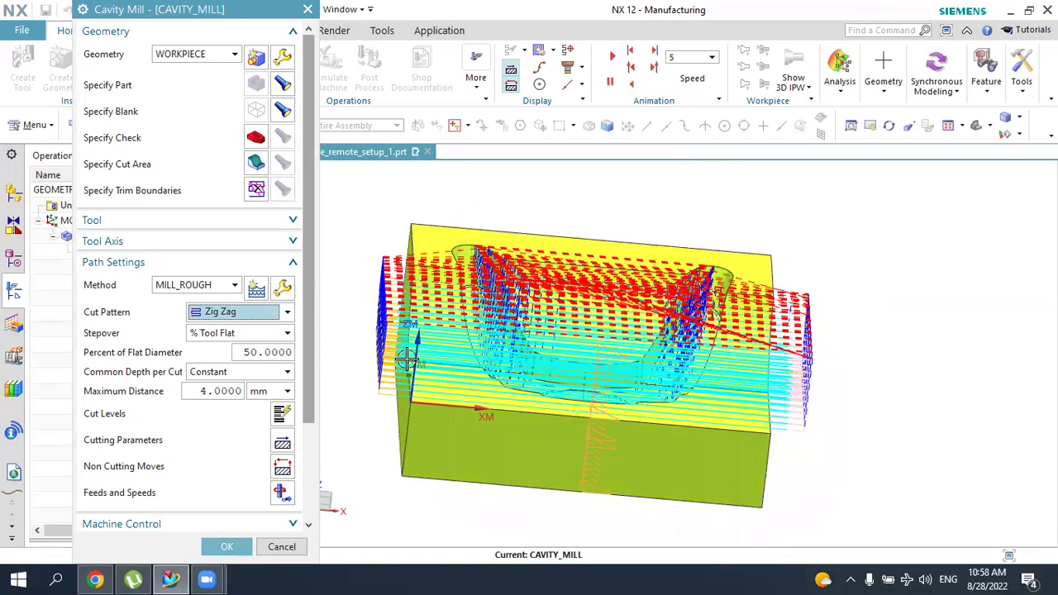
# - Set the cut pattern to Follow Periphery, generate the tool path, and examine it over the cavity
pyautogui.click(223, 318)
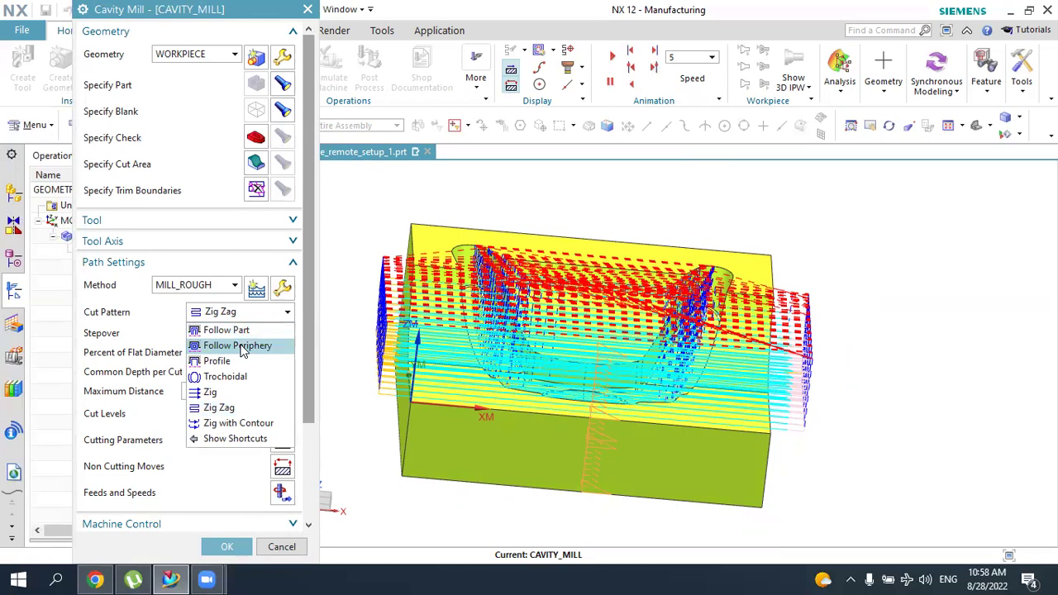
pyautogui.click(219, 347)
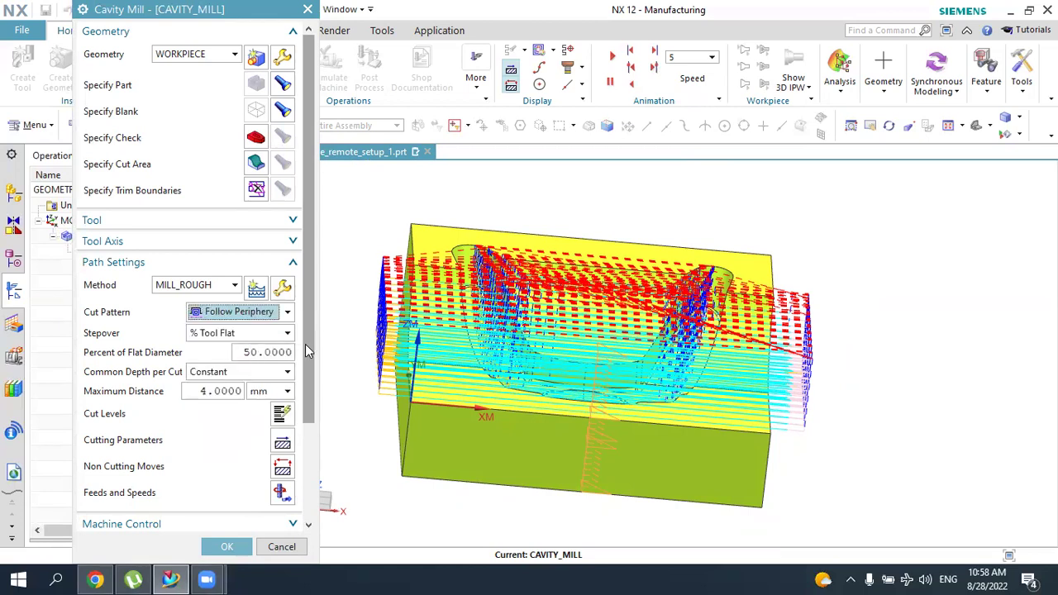
pyautogui.scroll(-3, 304, 344)
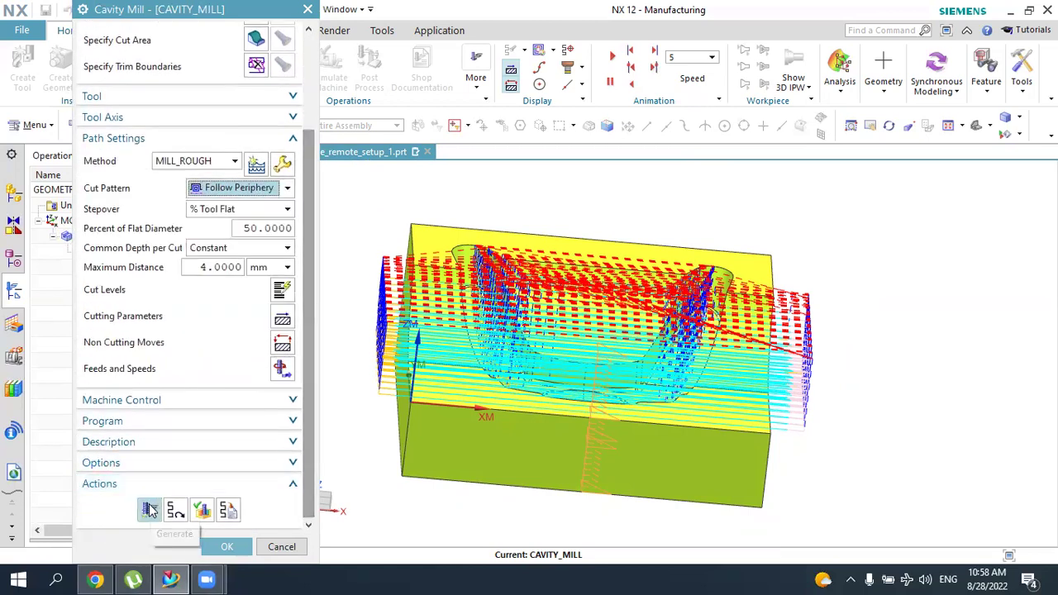
pyautogui.click(149, 510)
pyautogui.middleClick(826, 285)
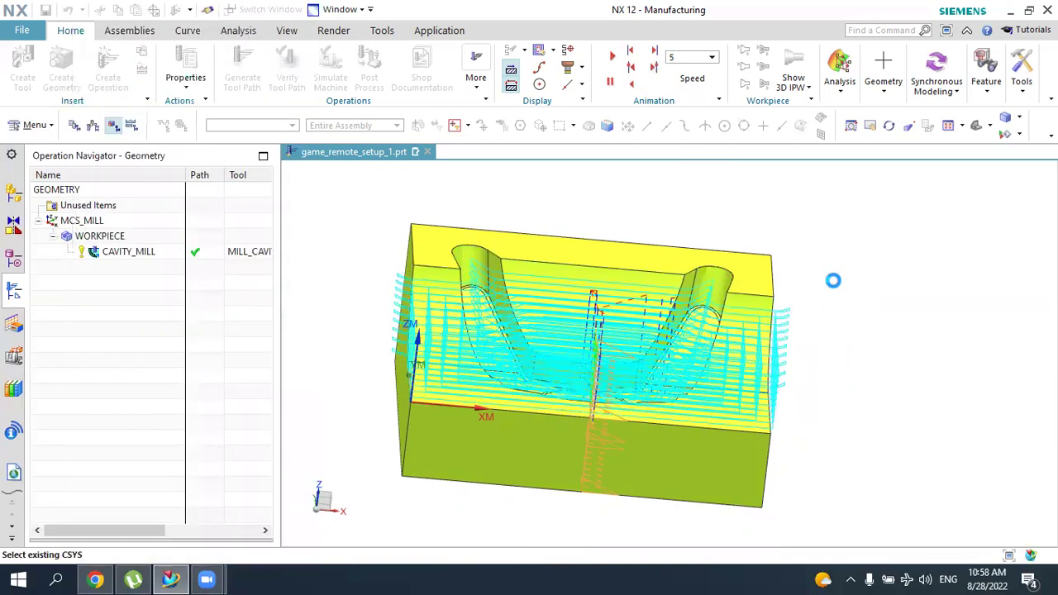
pyautogui.moveTo(810, 267); pyautogui.dragTo(670, 323, button='middle')
pyautogui.moveTo(775, 315); pyautogui.dragTo(583, 347, button='middle')
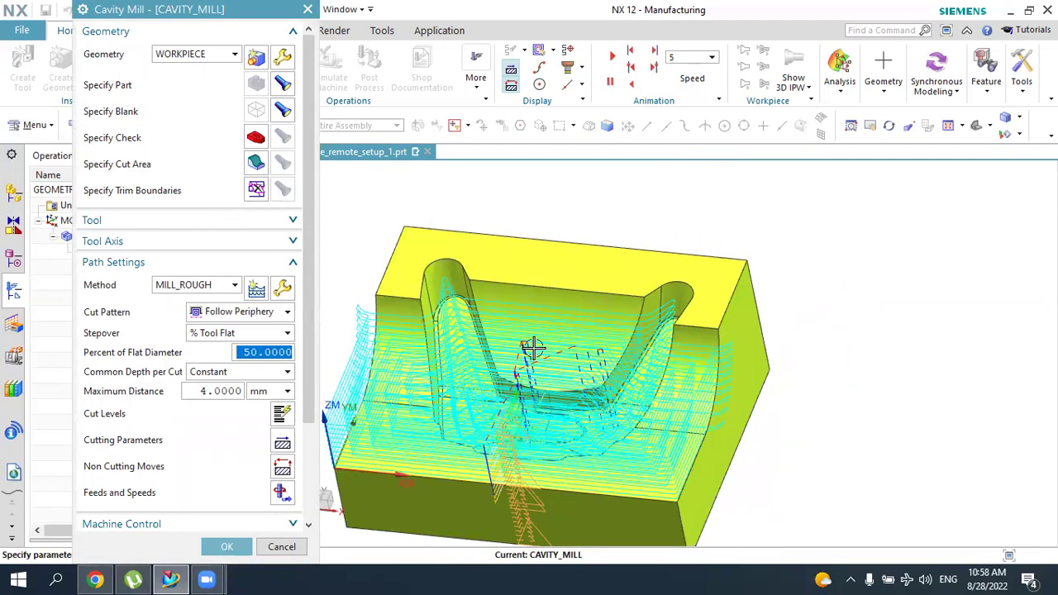
pyautogui.scroll(-1, 232, 432)
pyautogui.scroll(1, 232, 432)
# - Verify the Follow Periphery tool path with a 3D Dynamic material removal simulation and accept the cavity mill operation
pyautogui.scroll(-3, 233, 432)
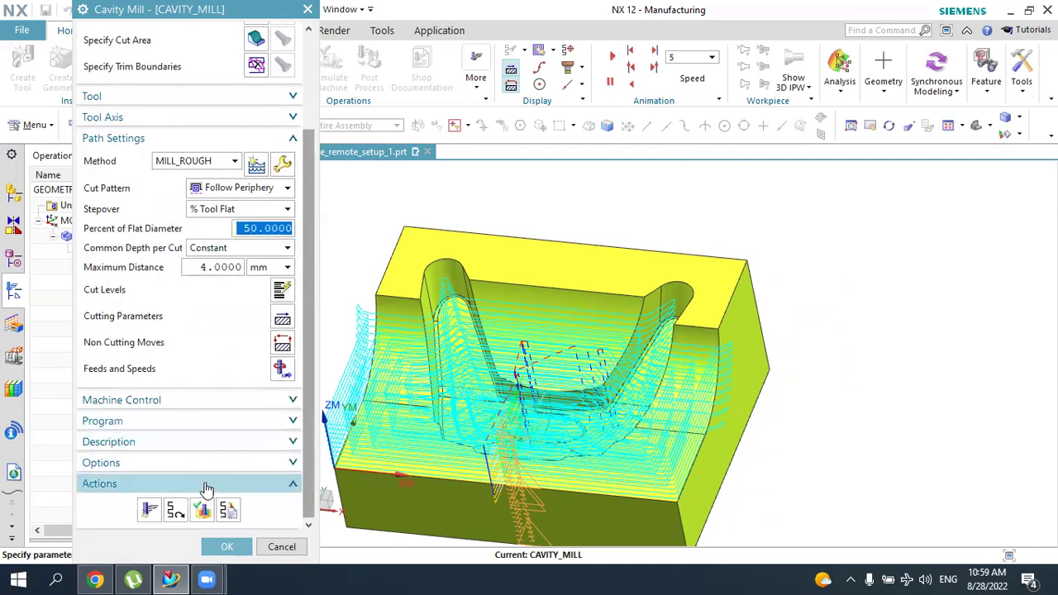
pyautogui.click(202, 509)
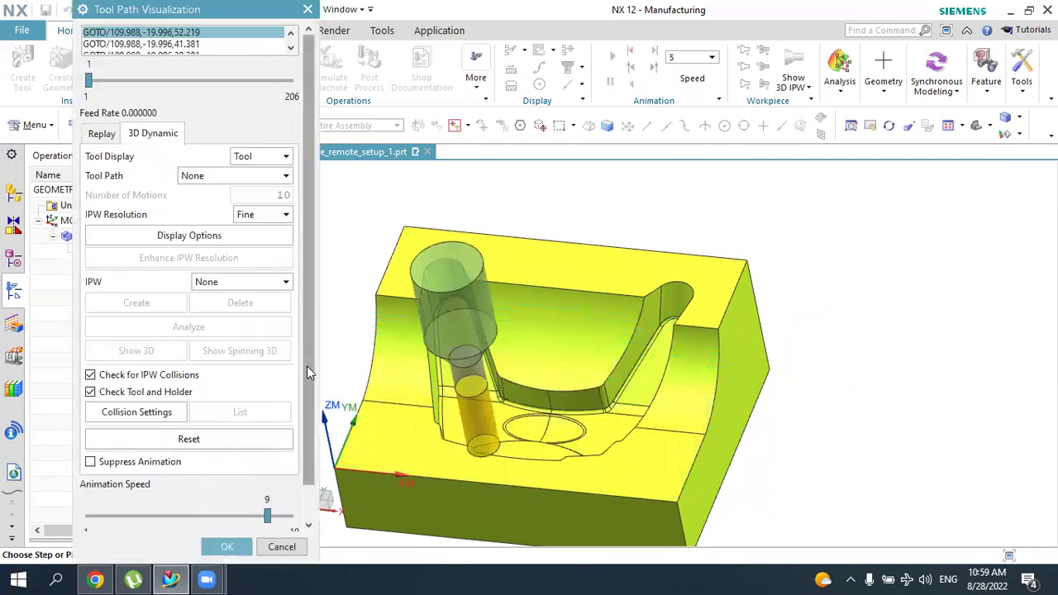
pyautogui.scroll(-1, 273, 446)
pyautogui.press('space')
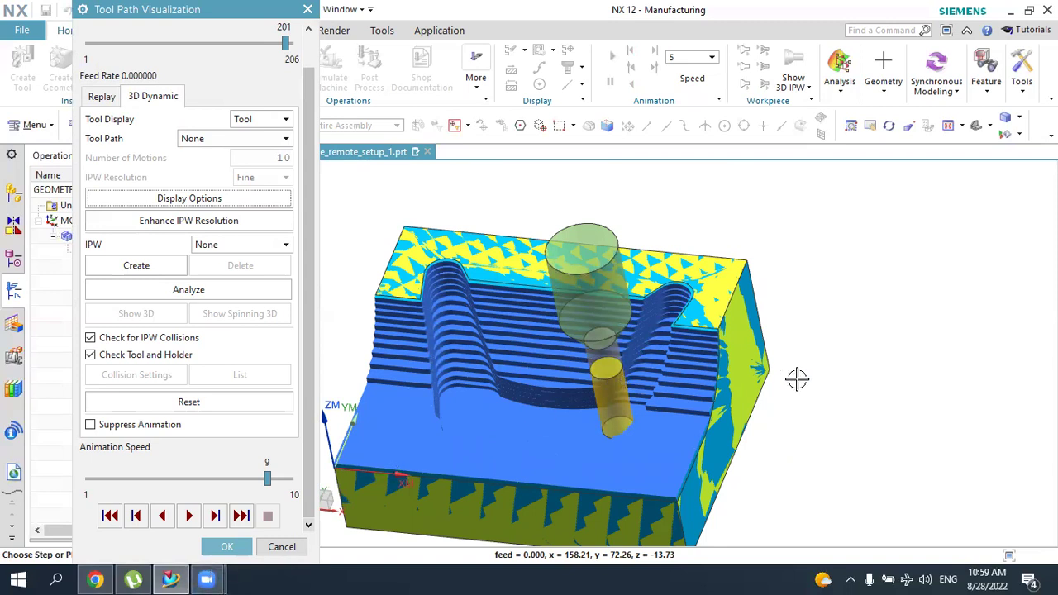
pyautogui.click(227, 546)
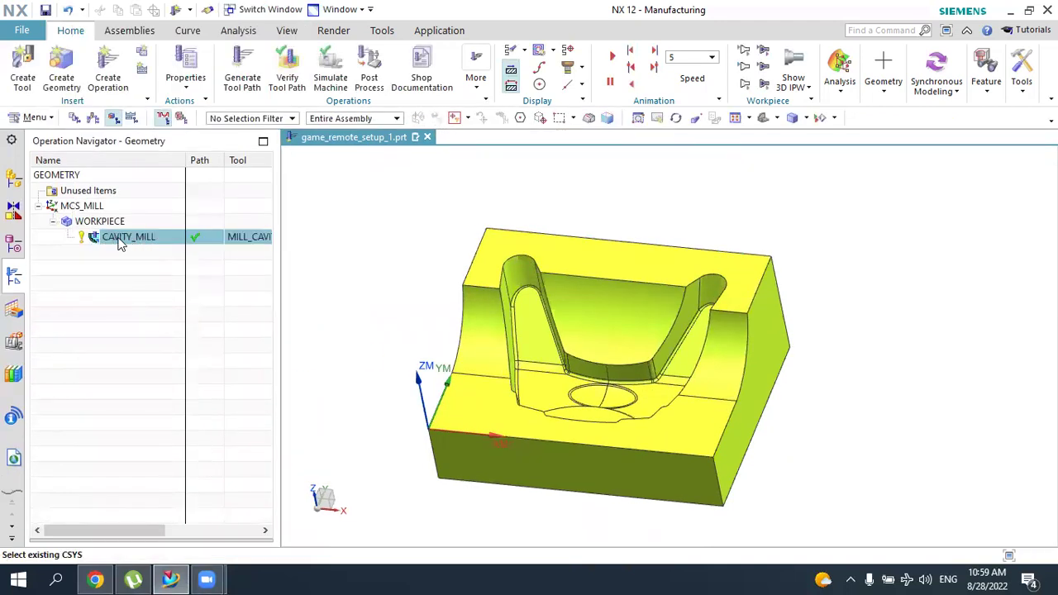
# - Select the CAVITY_MILL operation under WORKPIECE to display its tool path on the mold block
pyautogui.click(147, 293)
pyautogui.click(138, 239)
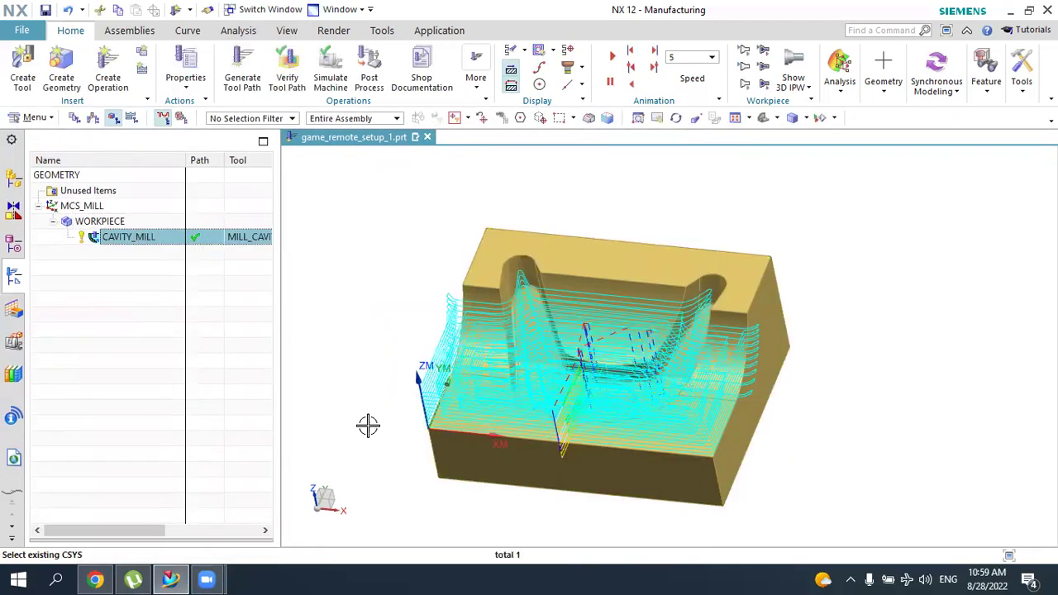
pyautogui.moveTo(866, 425)
pyautogui.mouseDown(button='middle')
pyautogui.moveTo(873, 414)
pyautogui.moveTo(862, 439)
pyautogui.moveTo(874, 439)
pyautogui.moveTo(852, 420)
pyautogui.mouseUp(button='middle')
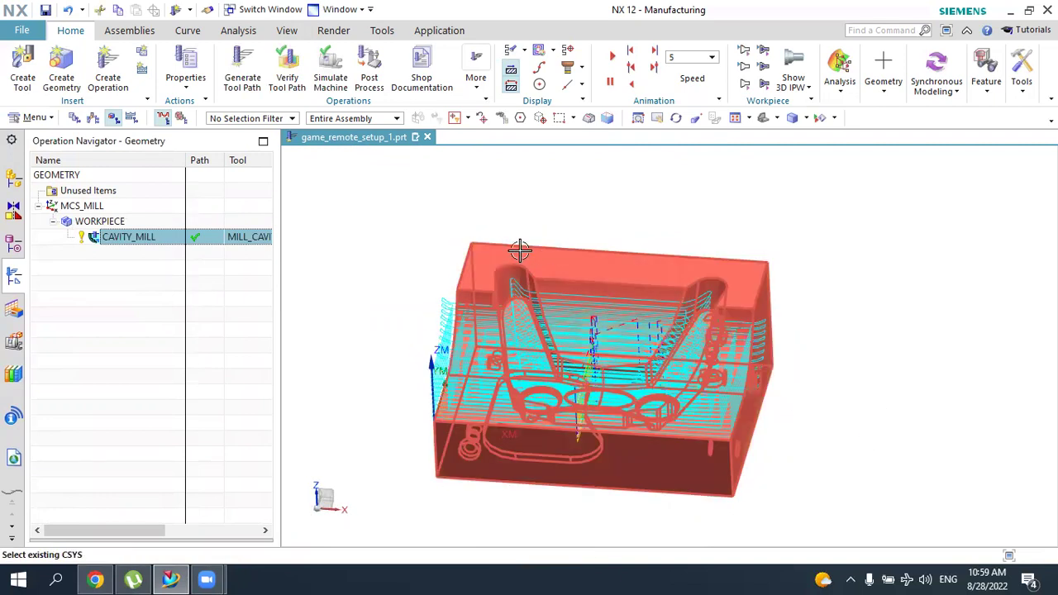